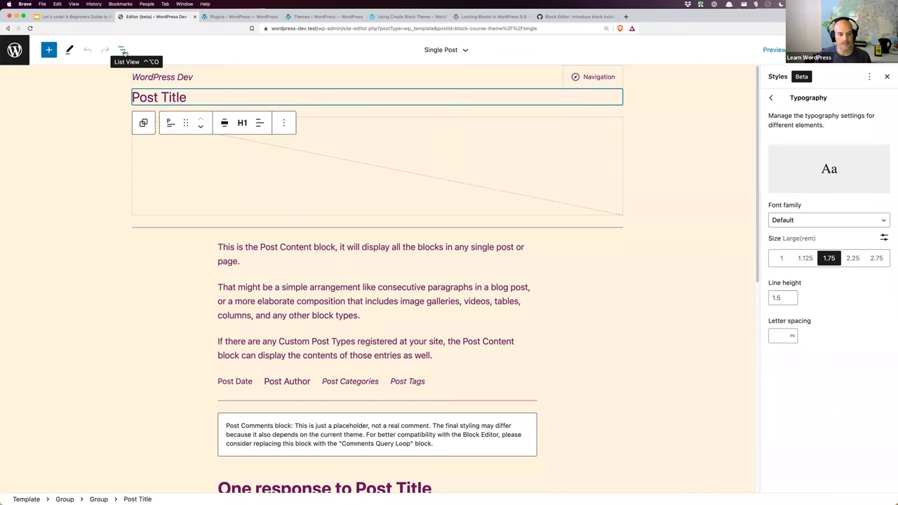
# Step: Show the List View outline of the Single Post template's blocks
pyautogui.click(123, 51)
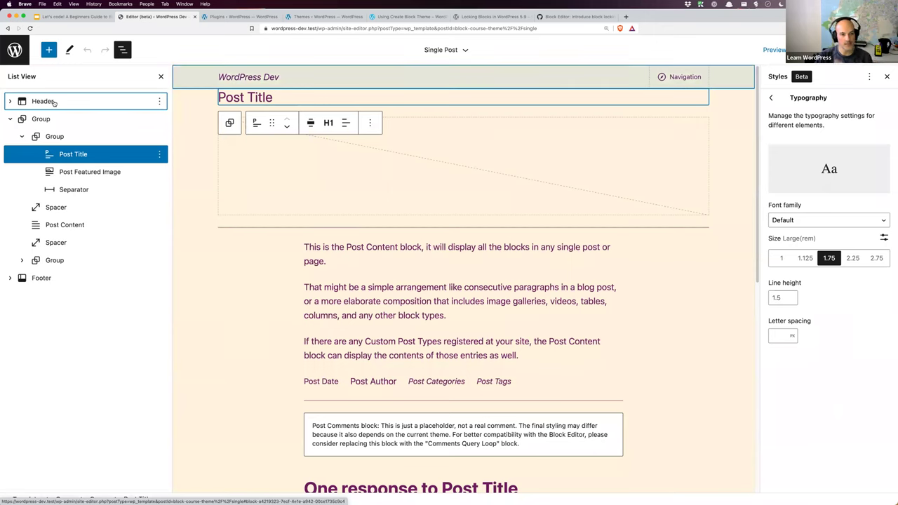
# Step: Expand the Header's Group and Row, then step through the body Group, Title, Featured Image and Separator
pyautogui.click(10, 103)
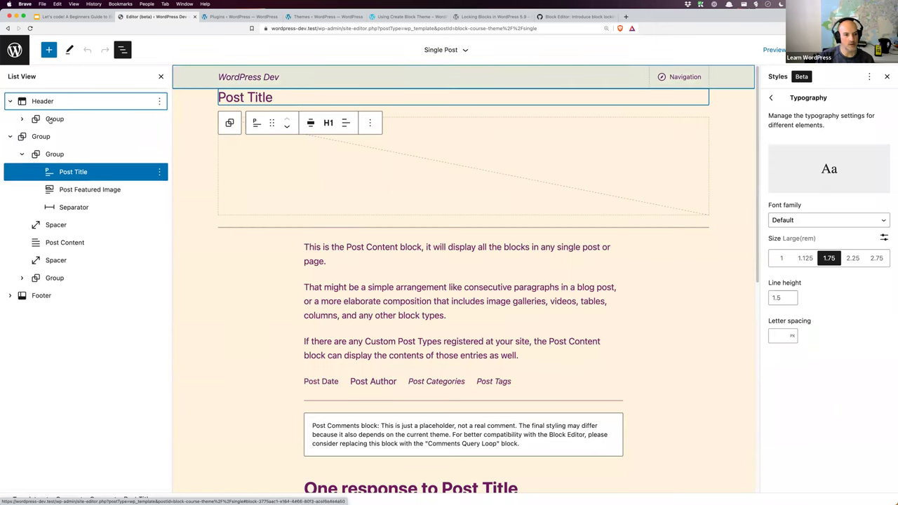
pyautogui.click(22, 120)
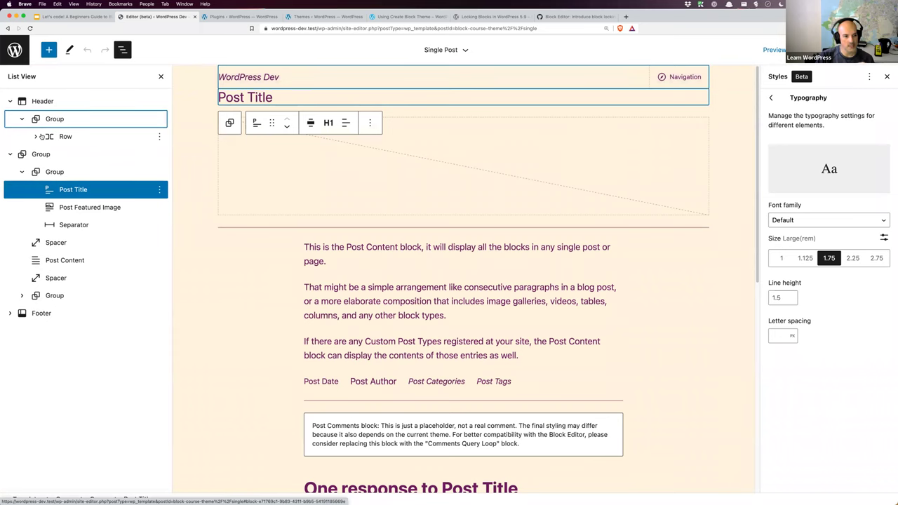
pyautogui.click(36, 136)
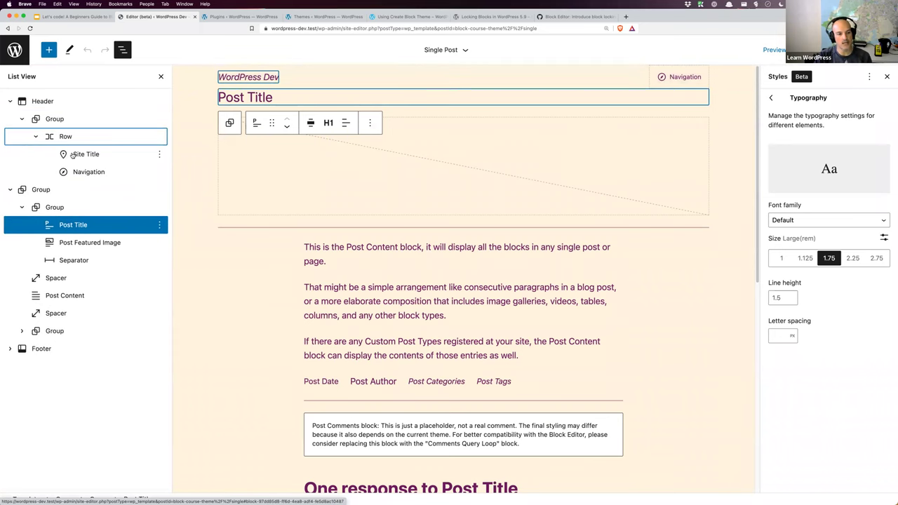
pyautogui.click(40, 190)
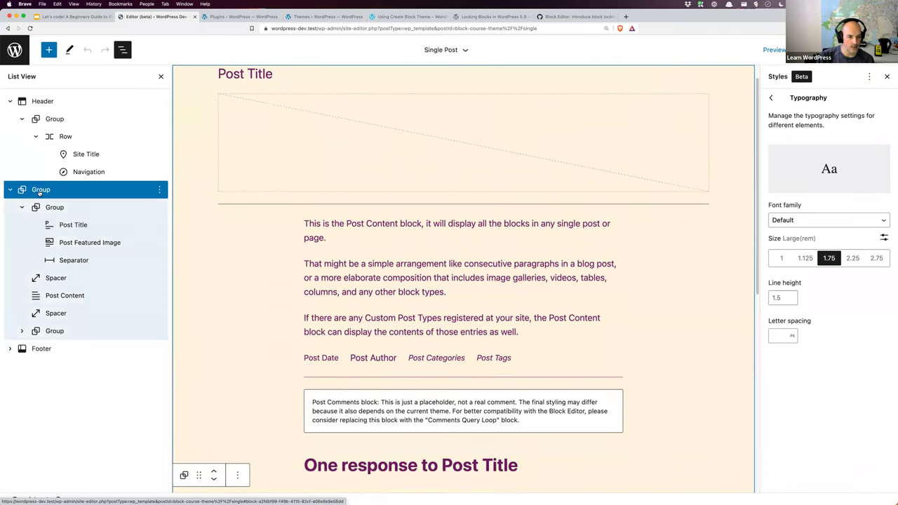
pyautogui.click(52, 207)
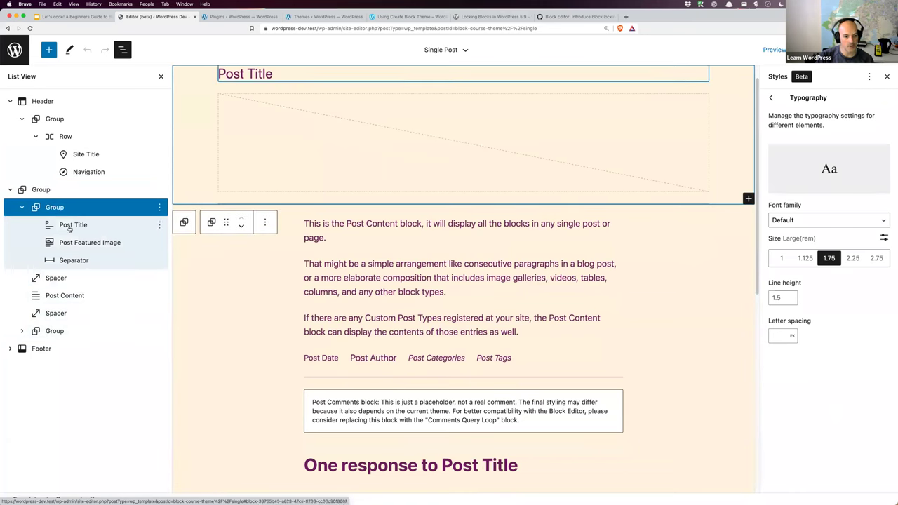
pyautogui.click(69, 226)
pyautogui.click(70, 242)
pyautogui.click(70, 261)
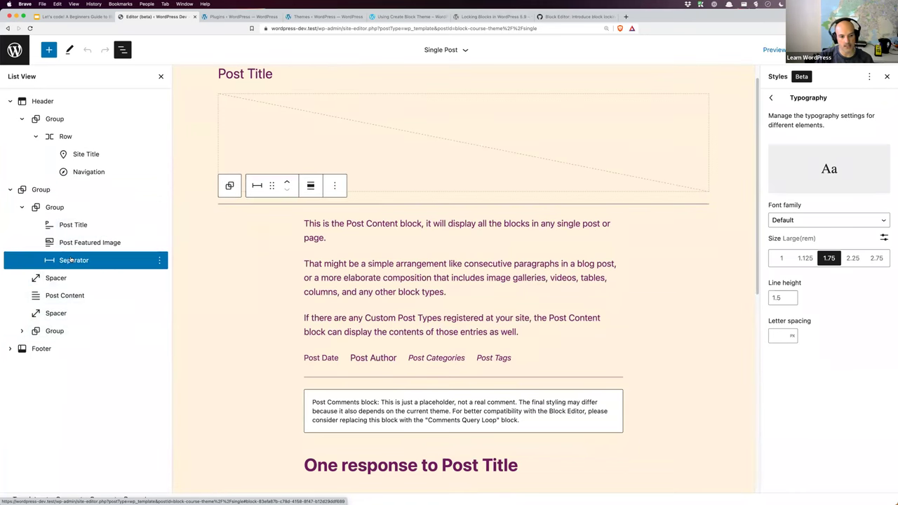
# Step: Check the Spacers and Post Content, expand the comments Group and Footer, and collapse the Header
pyautogui.click(58, 279)
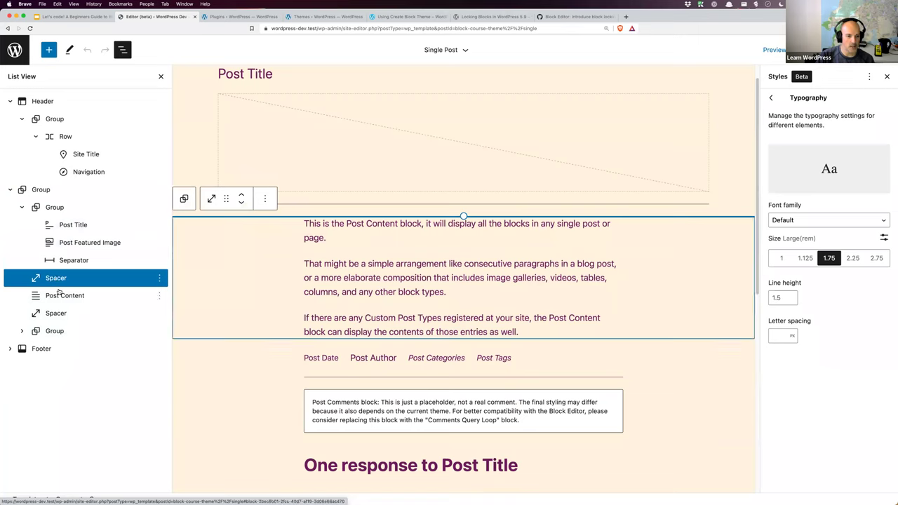
pyautogui.click(57, 295)
pyautogui.click(54, 314)
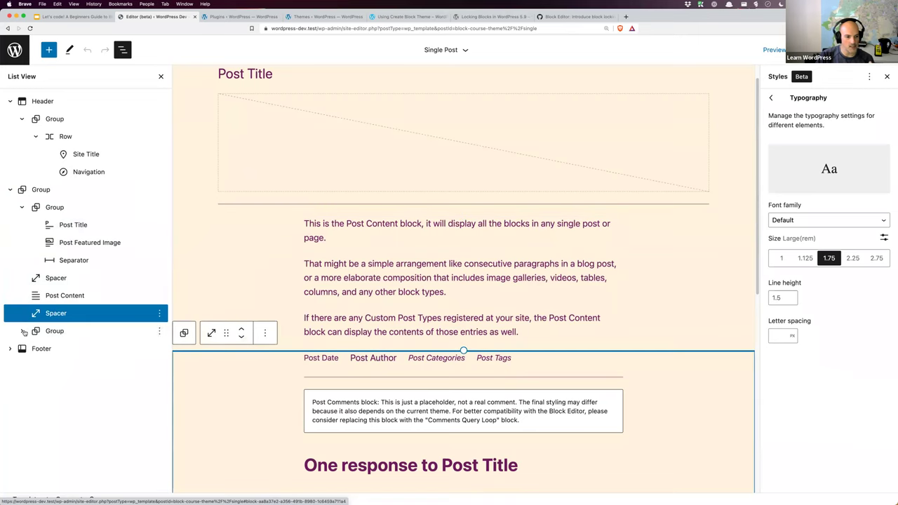
pyautogui.click(22, 331)
pyautogui.click(10, 418)
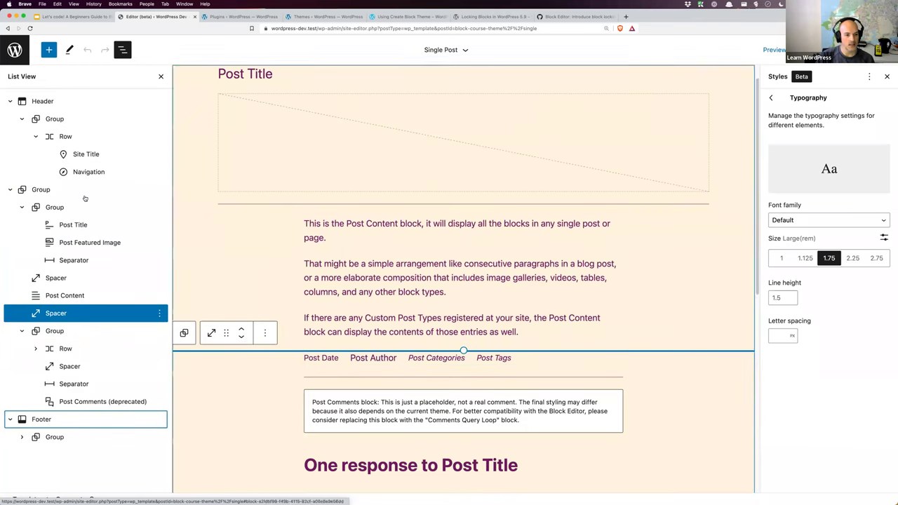
pyautogui.click(11, 102)
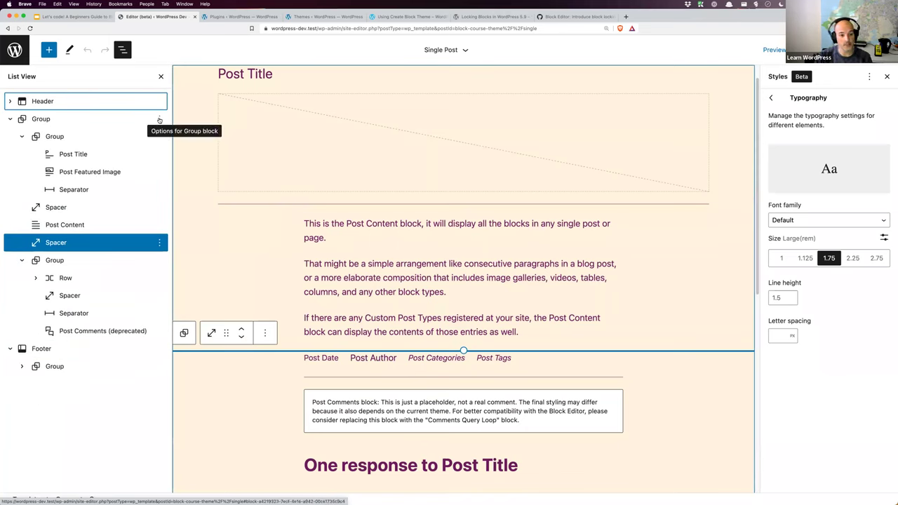
pyautogui.click(308, 225)
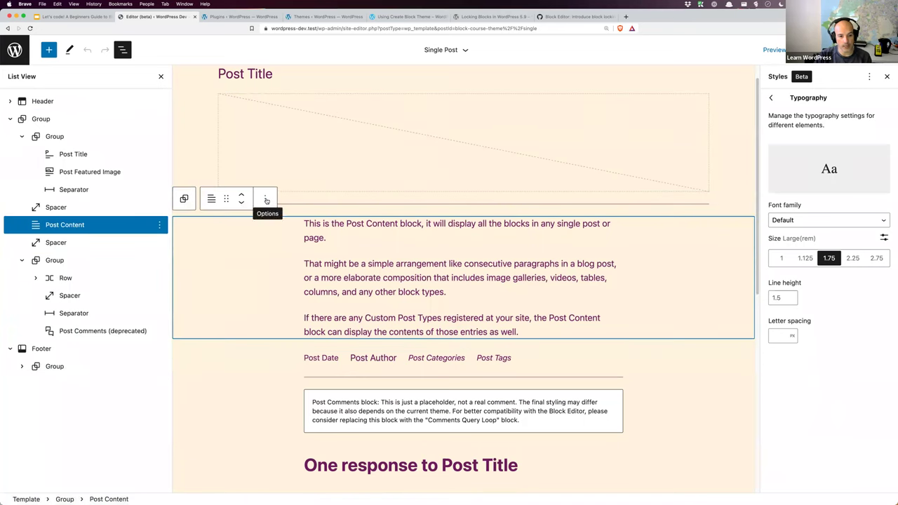
pyautogui.click(266, 200)
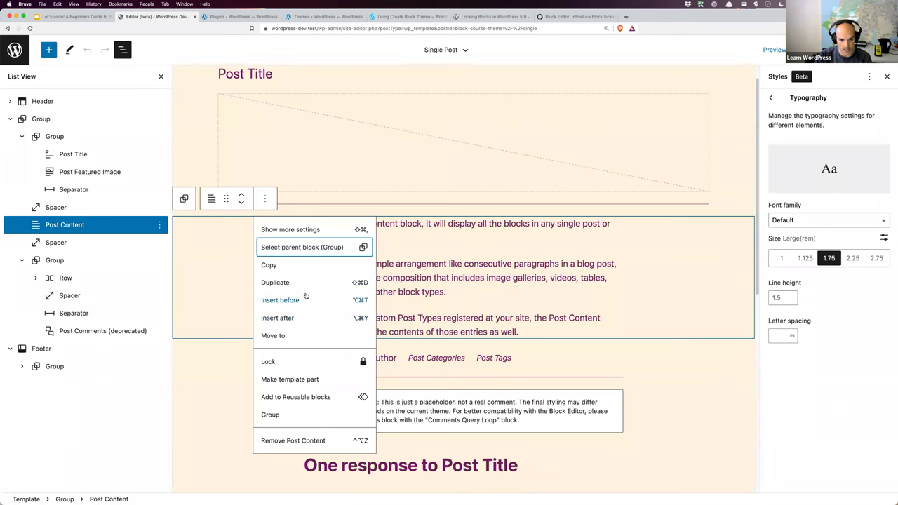
pyautogui.click(225, 259)
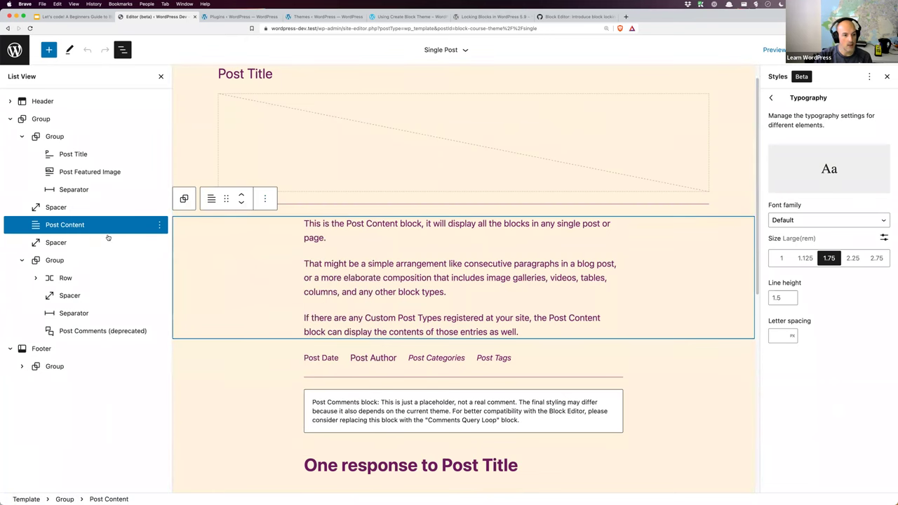
pyautogui.click(160, 226)
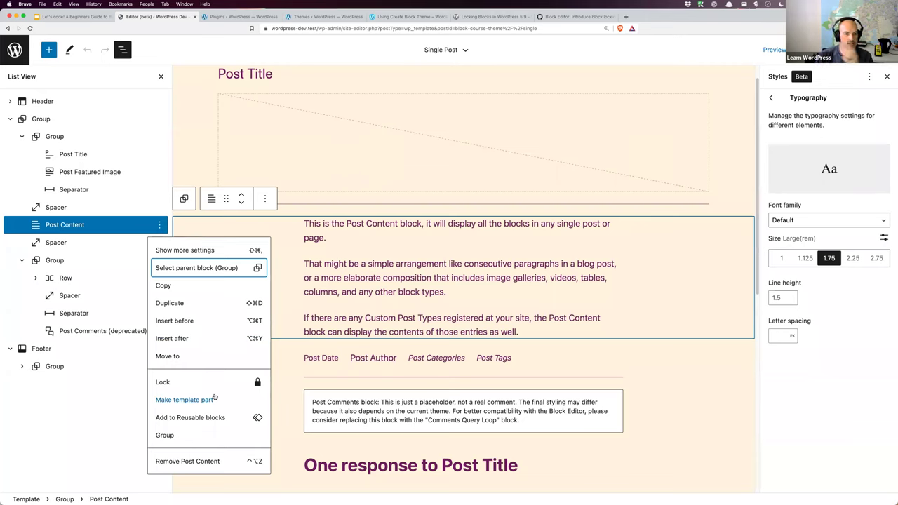
pyautogui.click(78, 156)
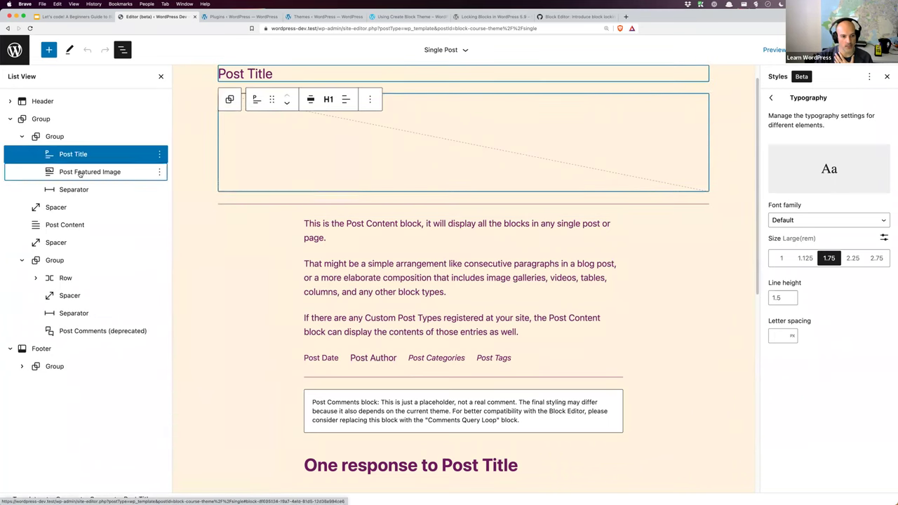
pyautogui.click(79, 172)
pyautogui.click(76, 188)
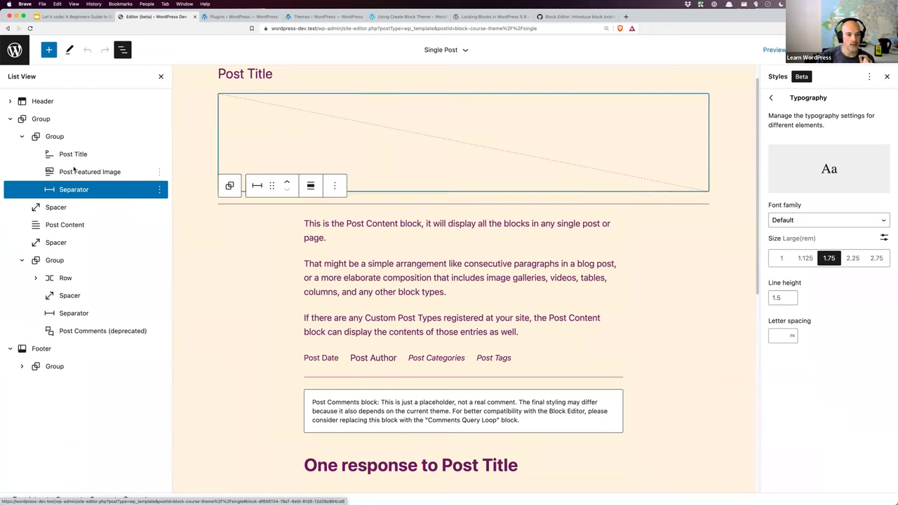
pyautogui.click(73, 141)
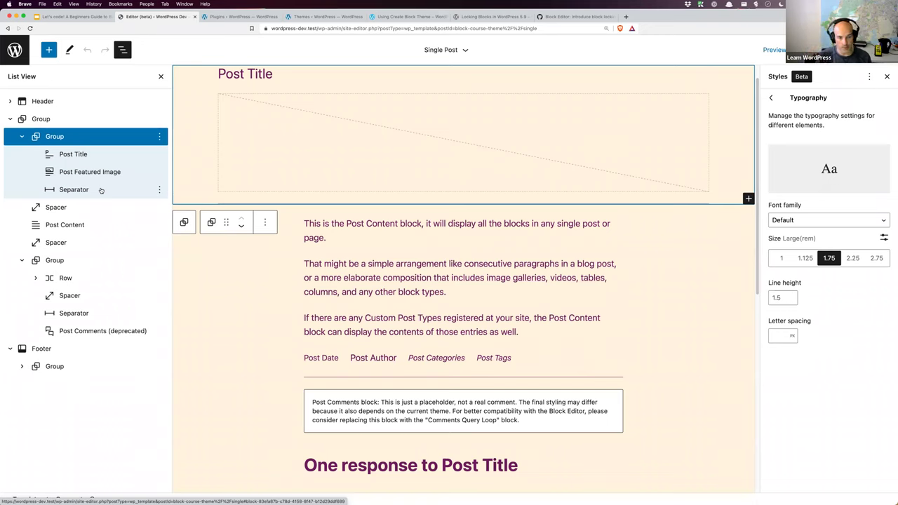
pyautogui.click(160, 137)
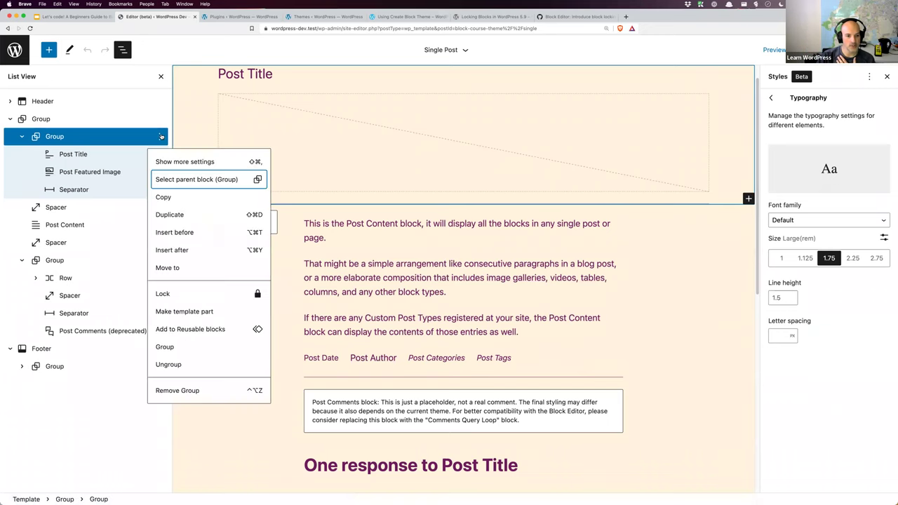
# Step: Turn on both Disable movement and Prevent removal for the inner Group and apply
pyautogui.click(179, 293)
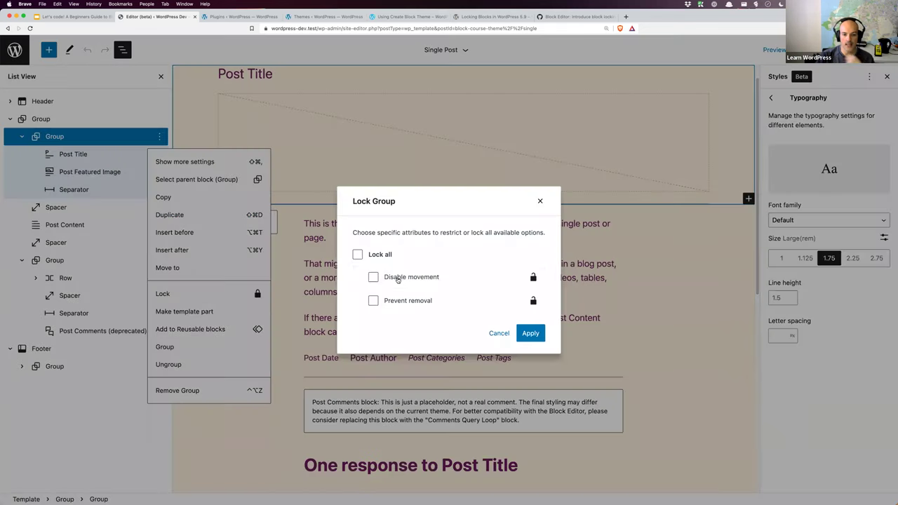
pyautogui.click(384, 257)
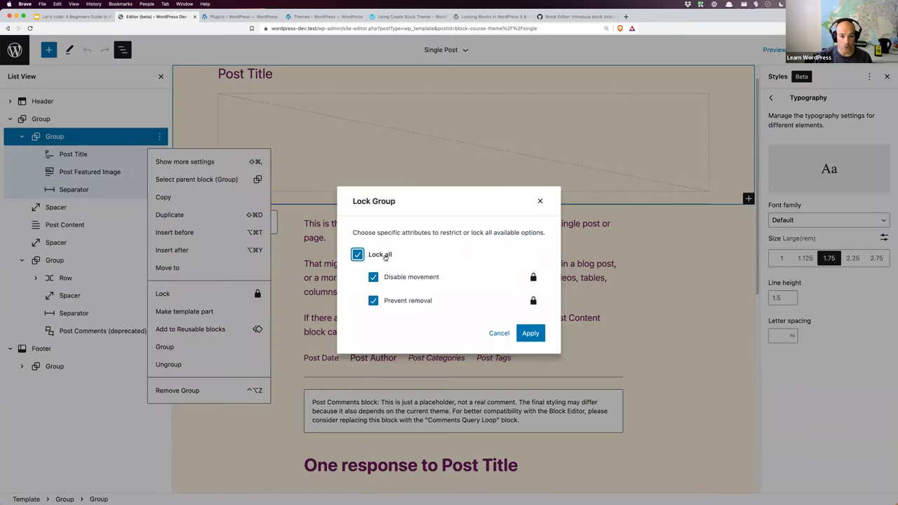
pyautogui.click(385, 257)
pyautogui.click(388, 280)
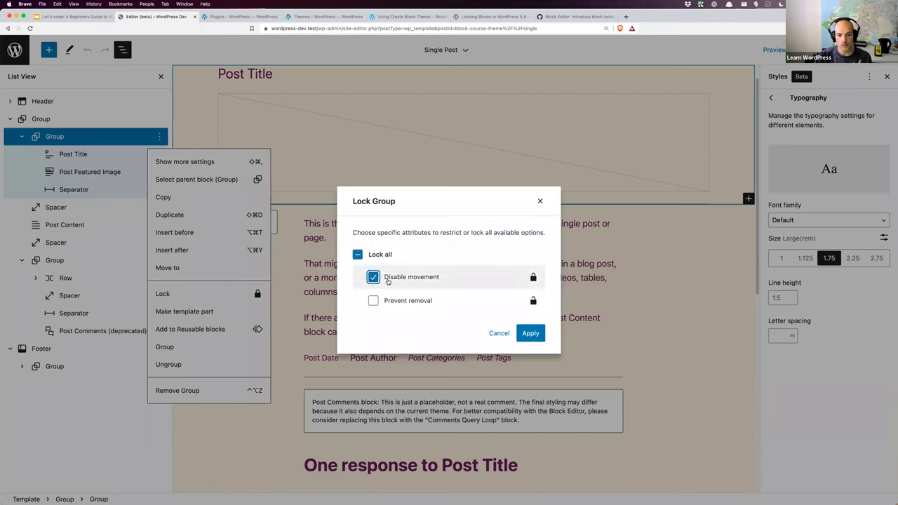
pyautogui.click(387, 280)
pyautogui.click(394, 303)
pyautogui.click(395, 280)
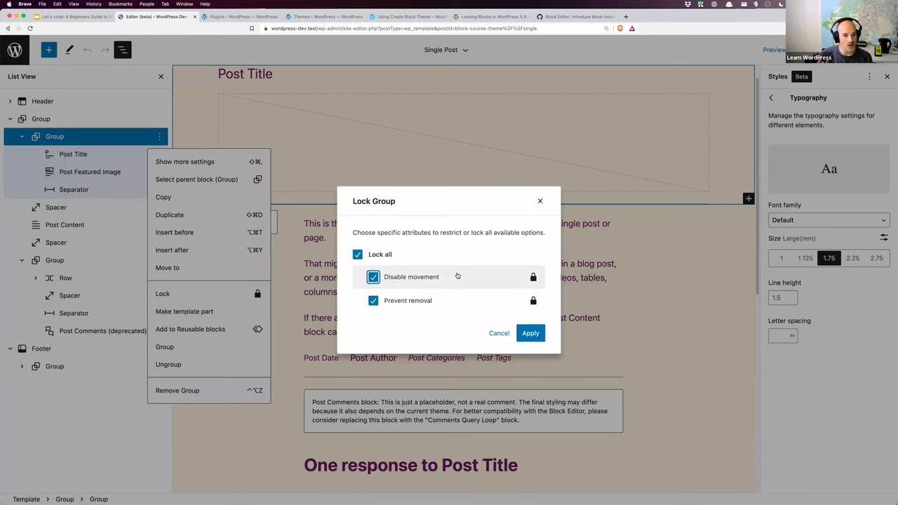
pyautogui.click(526, 333)
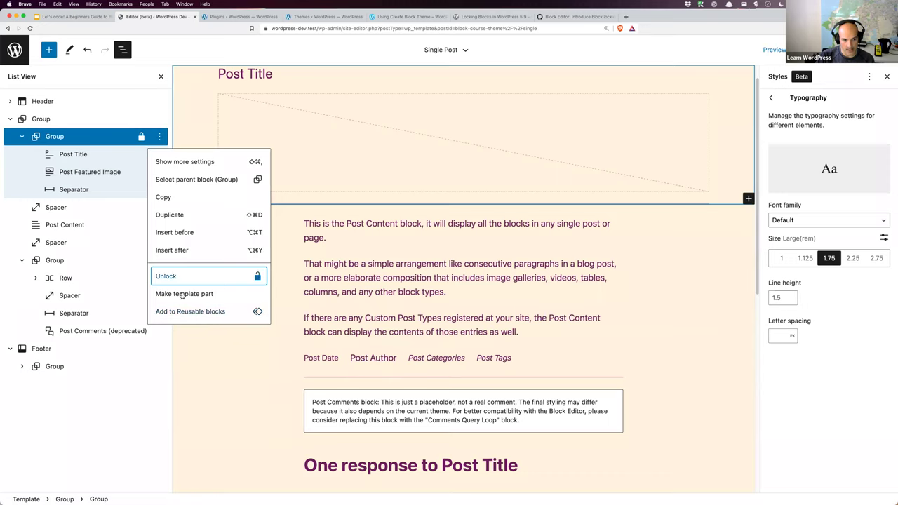
# Step: Clear all lock options on the inner Group and apply, making it movable and removable
pyautogui.click(203, 128)
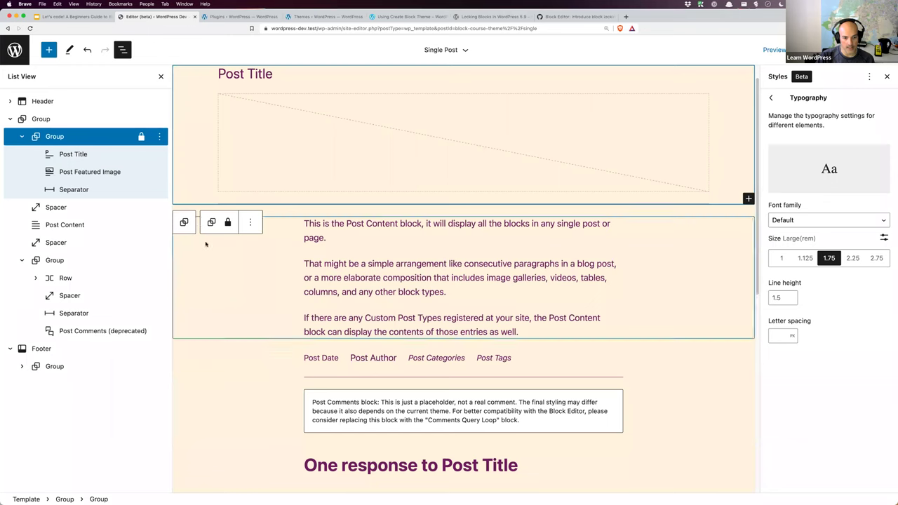
pyautogui.click(159, 136)
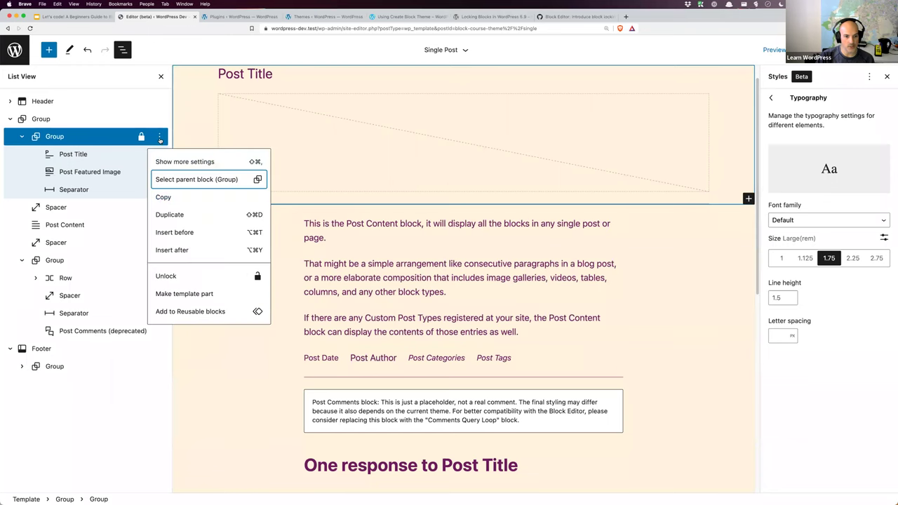
pyautogui.click(166, 276)
pyautogui.click(357, 255)
pyautogui.click(529, 333)
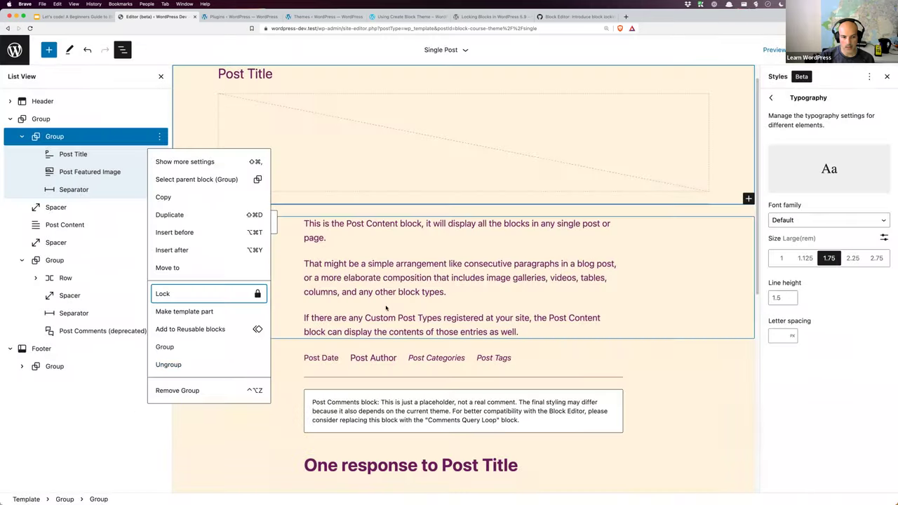
# Step: Reselect the inner Group in List View and bring up its options menu
pyautogui.click(195, 408)
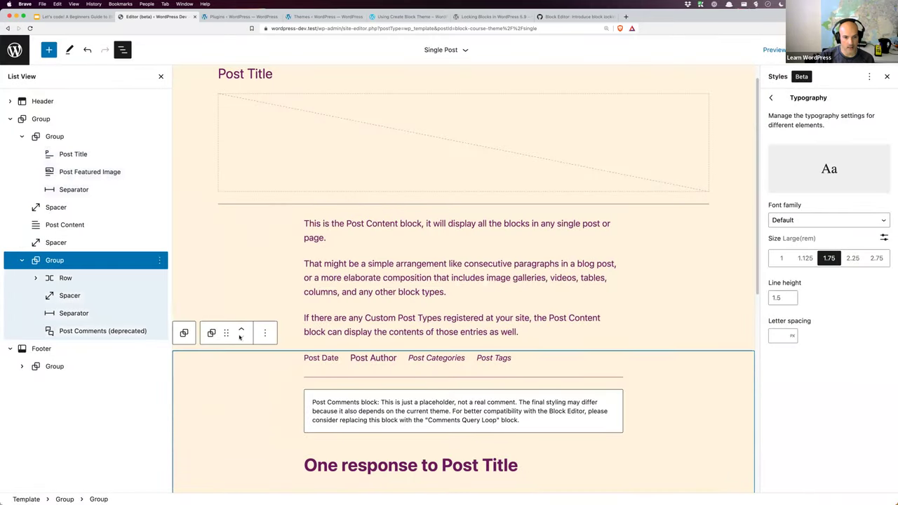
pyautogui.click(49, 136)
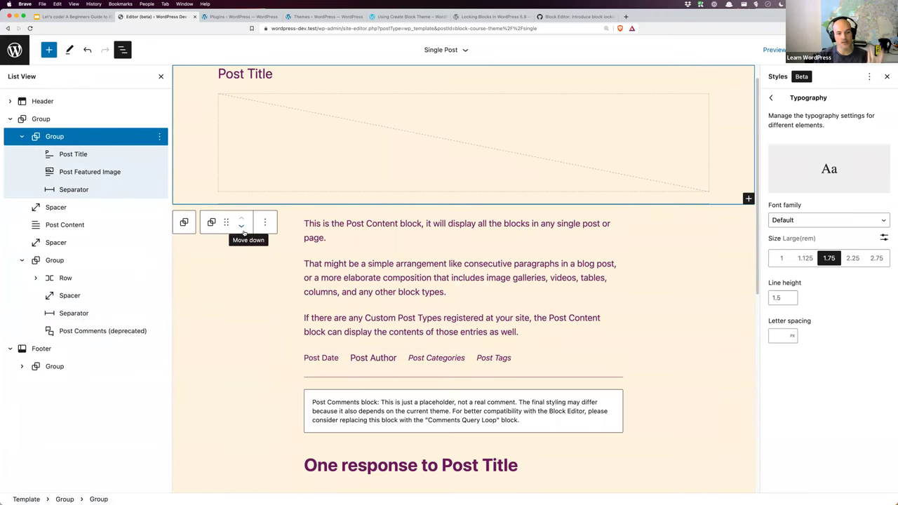
pyautogui.click(161, 137)
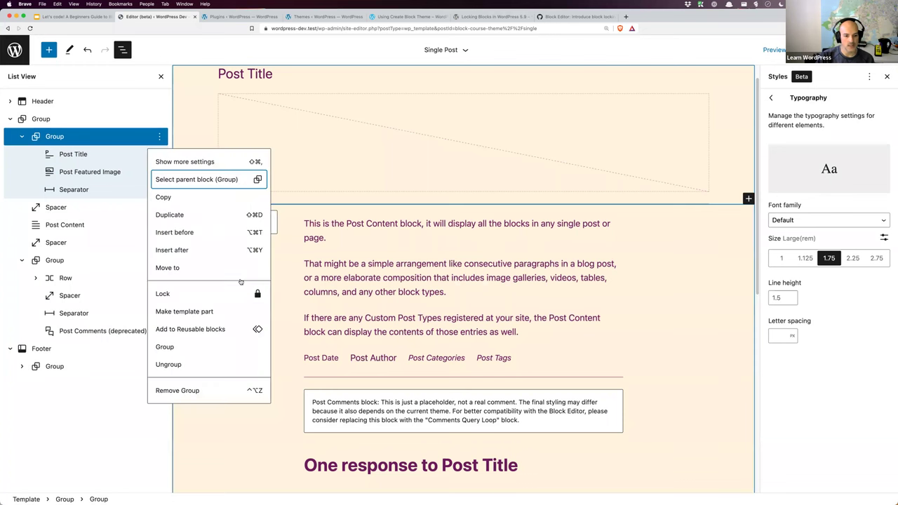
# Step: Apply Lock all to the inner Group and to the Post Title block
pyautogui.click(203, 293)
pyautogui.click(386, 255)
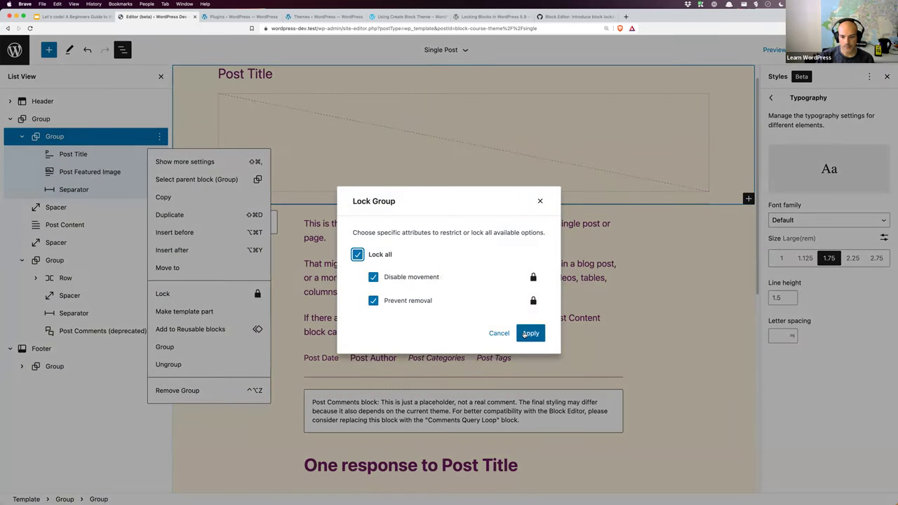
pyautogui.click(527, 334)
pyautogui.click(261, 351)
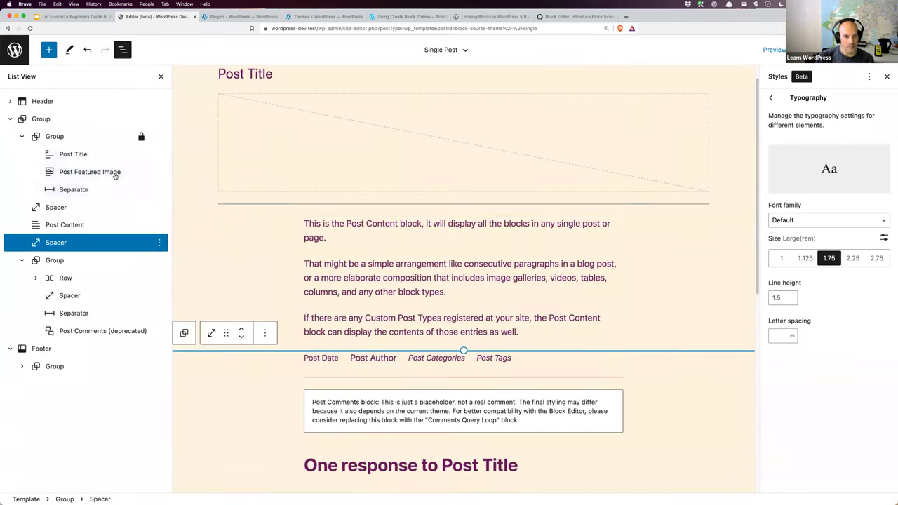
pyautogui.click(83, 155)
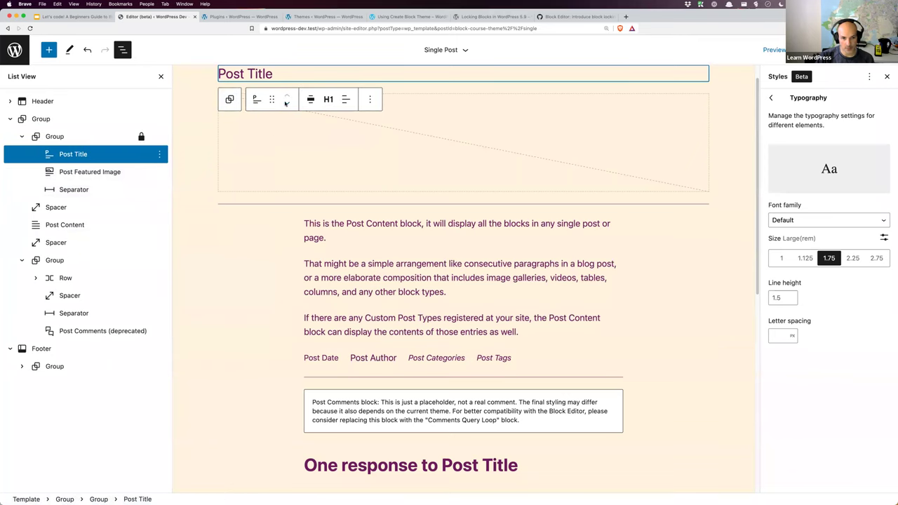
pyautogui.click(371, 98)
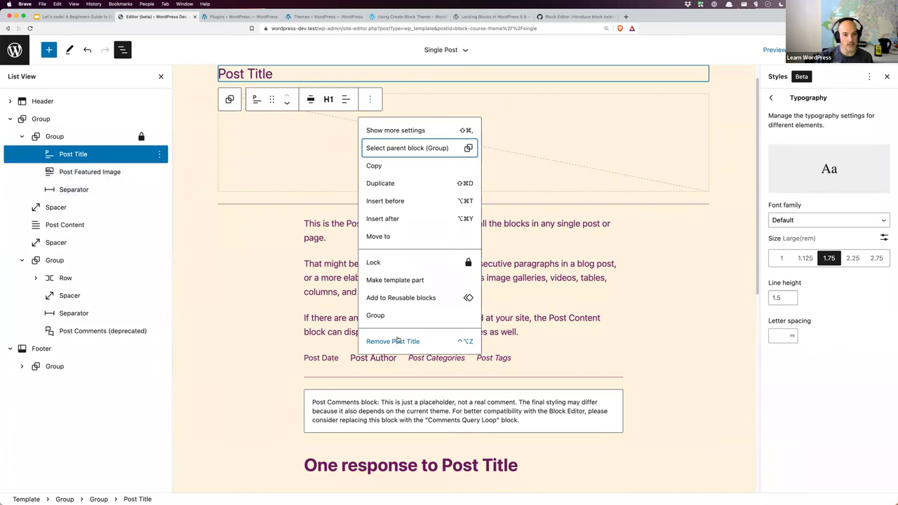
pyautogui.click(467, 263)
pyautogui.click(377, 254)
pyautogui.click(530, 334)
# Step: Apply Lock all to the Post Featured Image and Separator blocks
pyautogui.click(143, 174)
pyautogui.click(159, 172)
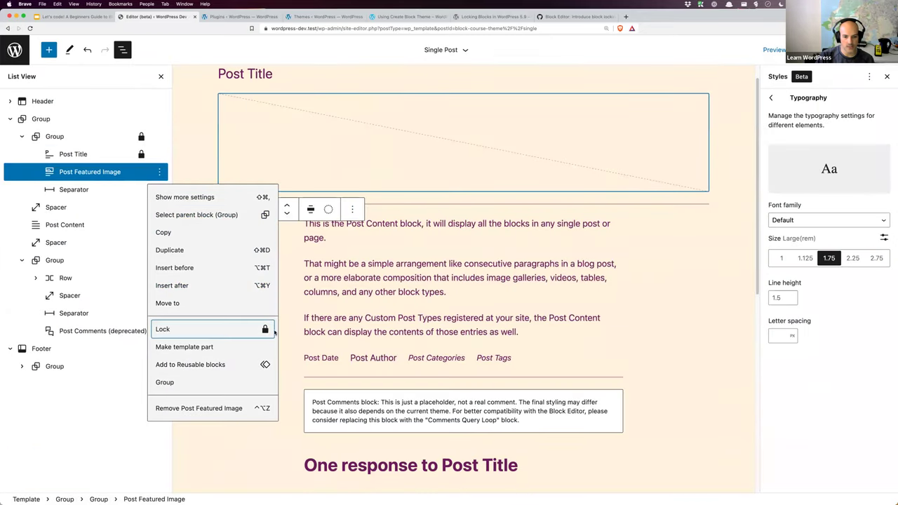
pyautogui.click(273, 331)
pyautogui.click(377, 254)
pyautogui.click(531, 333)
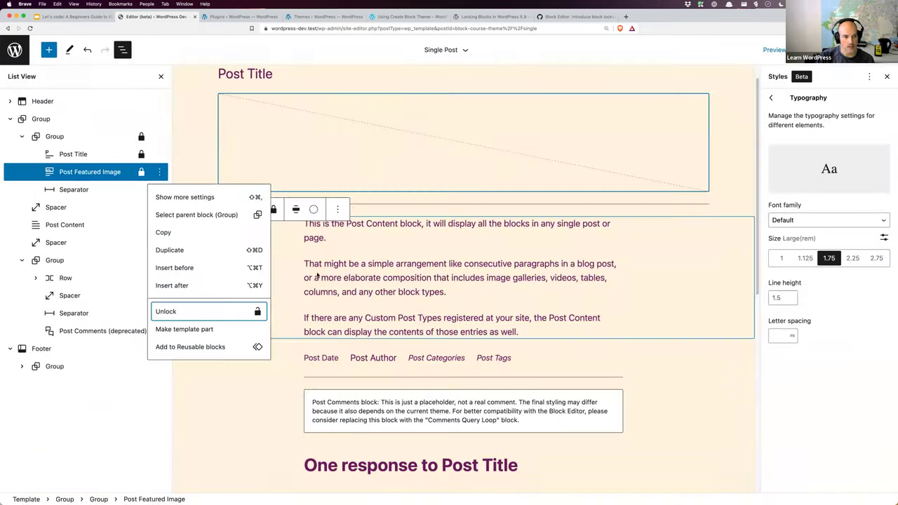
pyautogui.click(122, 190)
pyautogui.click(163, 191)
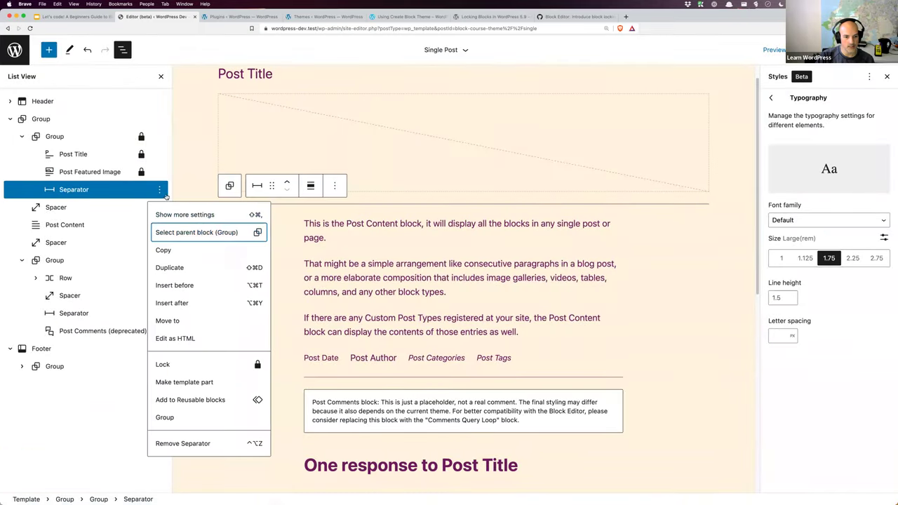
pyautogui.click(163, 364)
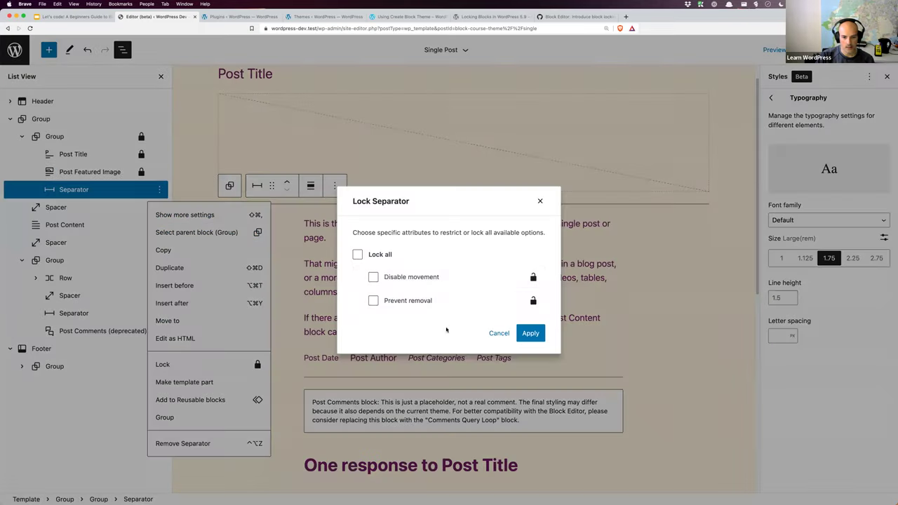
pyautogui.click(379, 255)
pyautogui.click(529, 333)
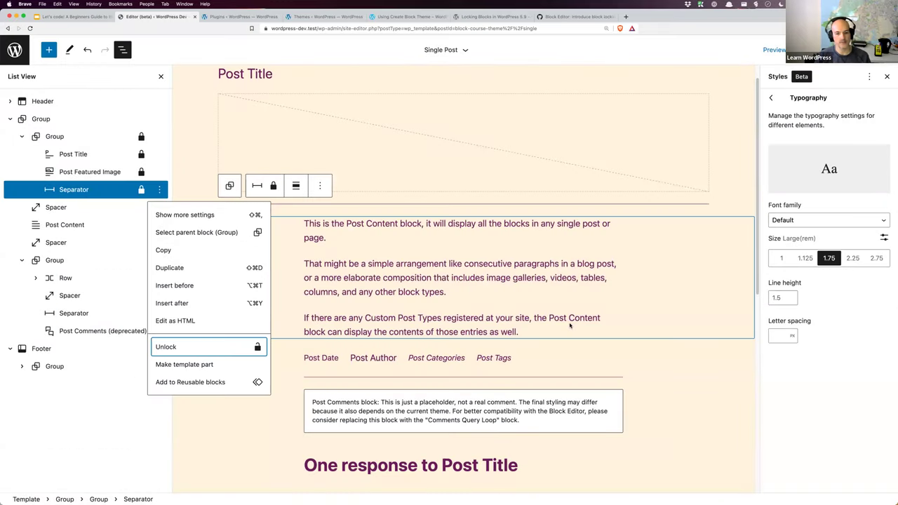
pyautogui.click(242, 417)
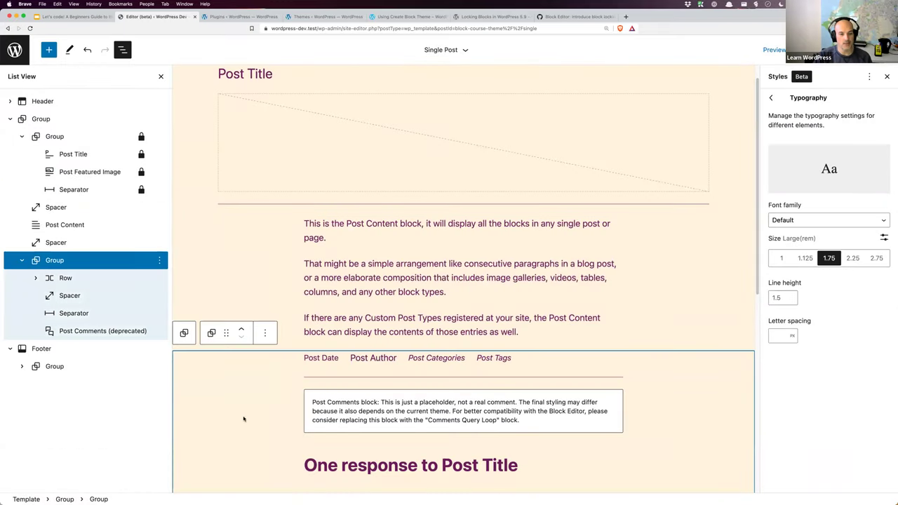
pyautogui.click(259, 181)
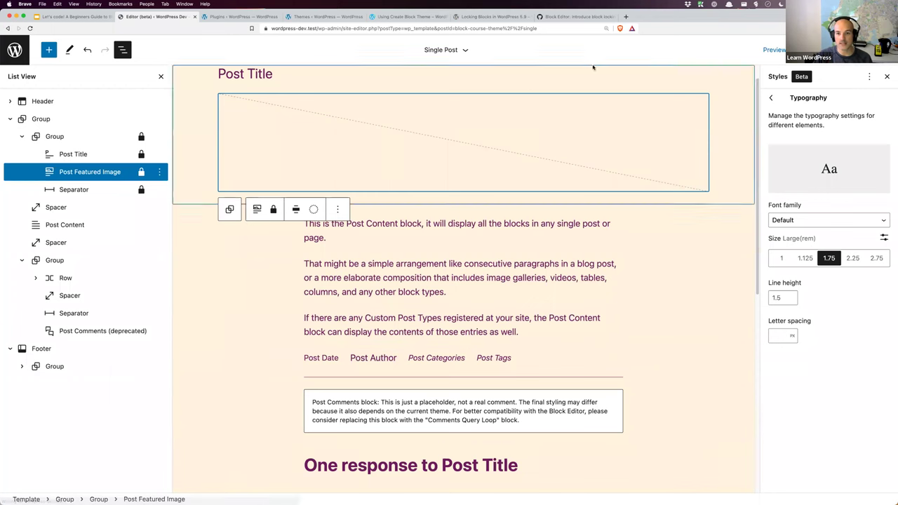
# Step: View the block locking UI pull request, then return to the Block Locking Settings post
pyautogui.click(588, 16)
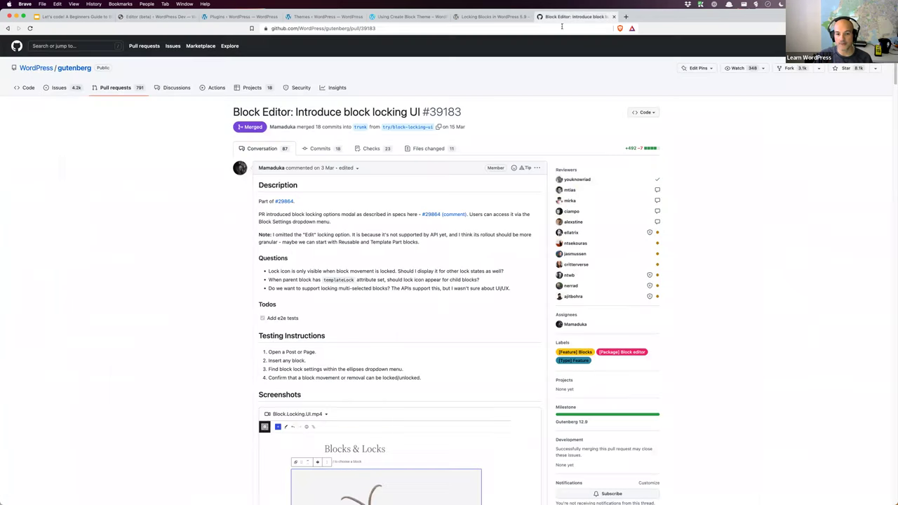
pyautogui.click(7, 29)
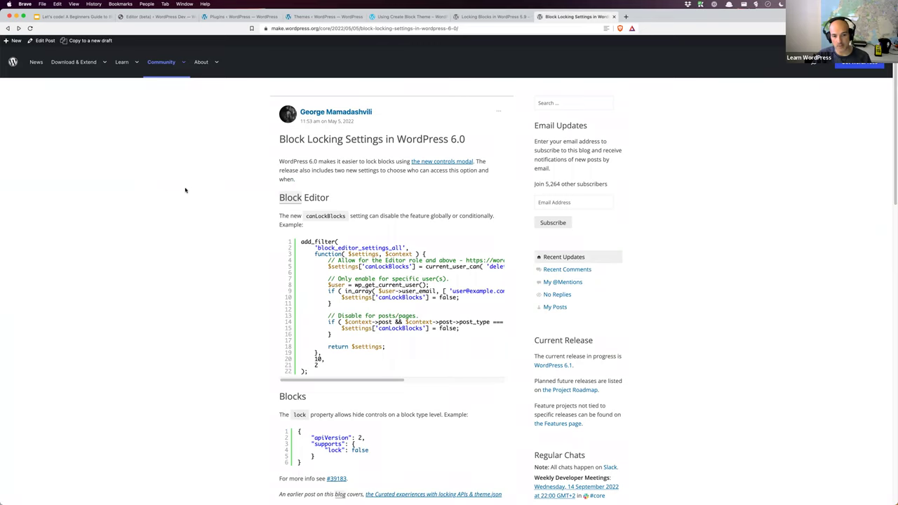
# Step: Highlight canLockBlocks in the post, then move to the presentation's Link Vault slide
pyautogui.doubleClick(326, 217)
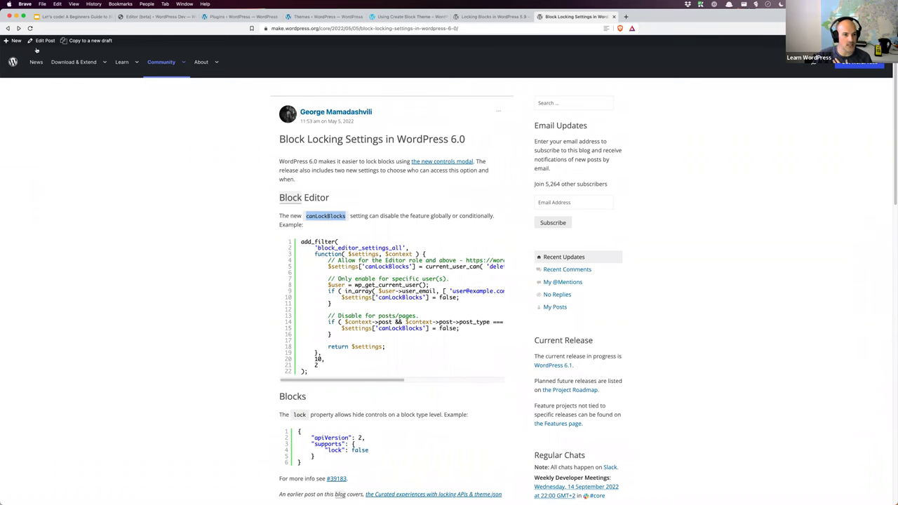
pyautogui.click(50, 17)
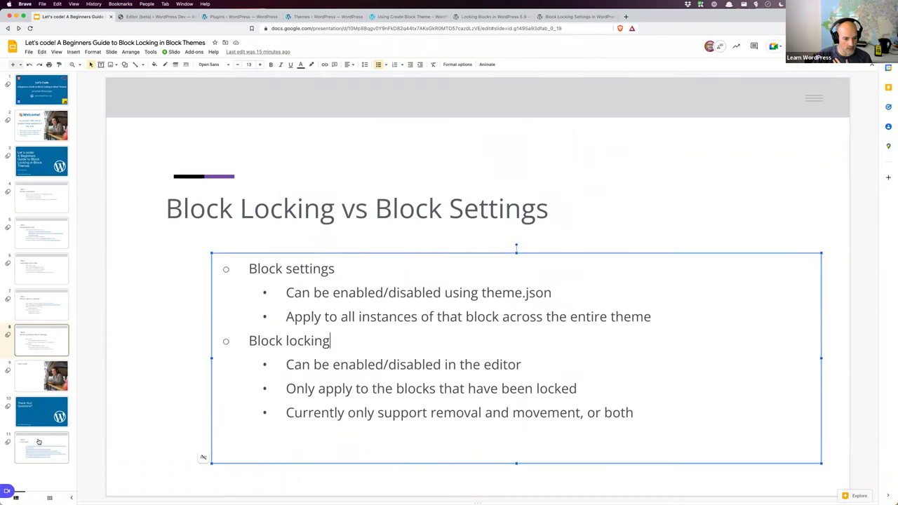
pyautogui.click(38, 442)
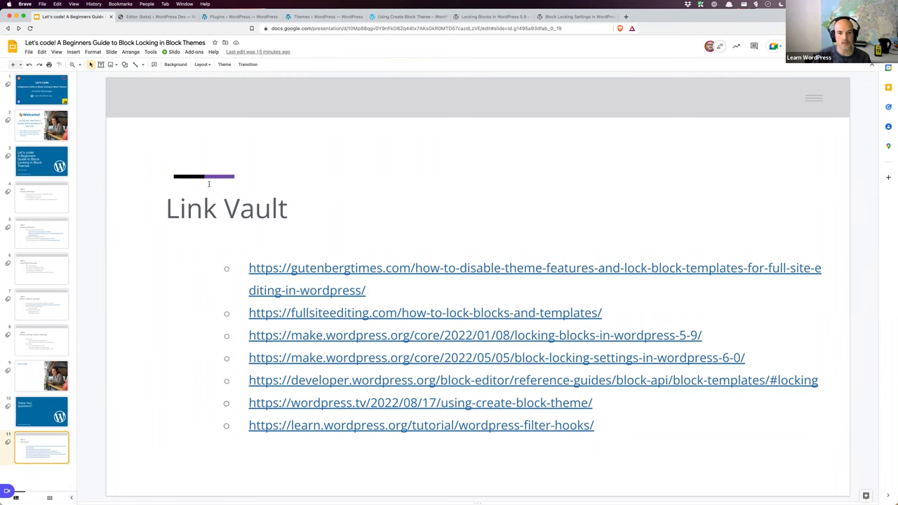
# Step: Return to the Block Locking Settings post and clear the canLockBlocks highlight
pyautogui.press('super+9')
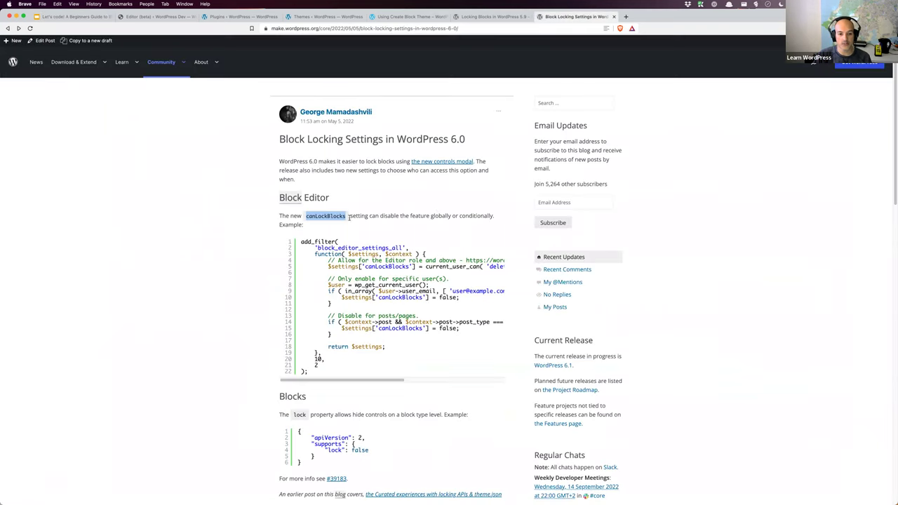
pyautogui.click(329, 216)
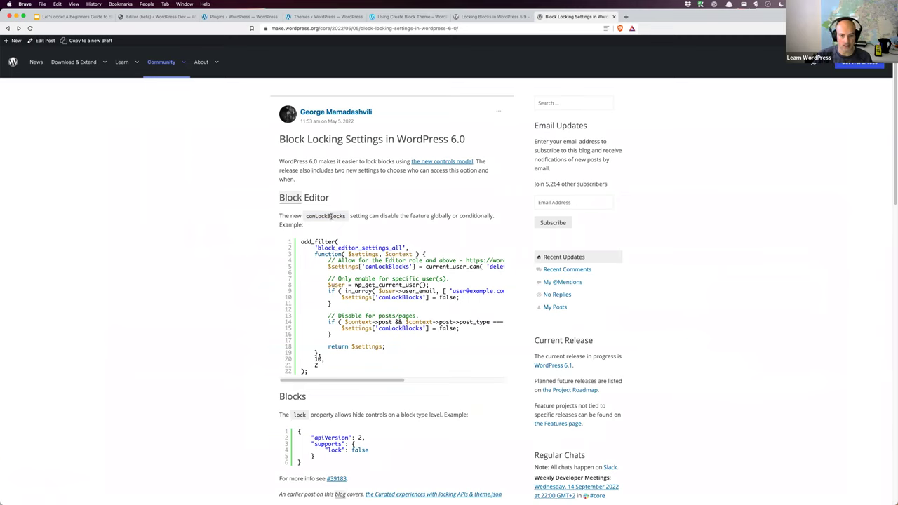
# Step: Copy the full canLockBlocks add_filter code example from the post for use in VS Code
pyautogui.moveTo(318, 372); pyautogui.dragTo(300, 241)
pyautogui.rightClick(313, 242)
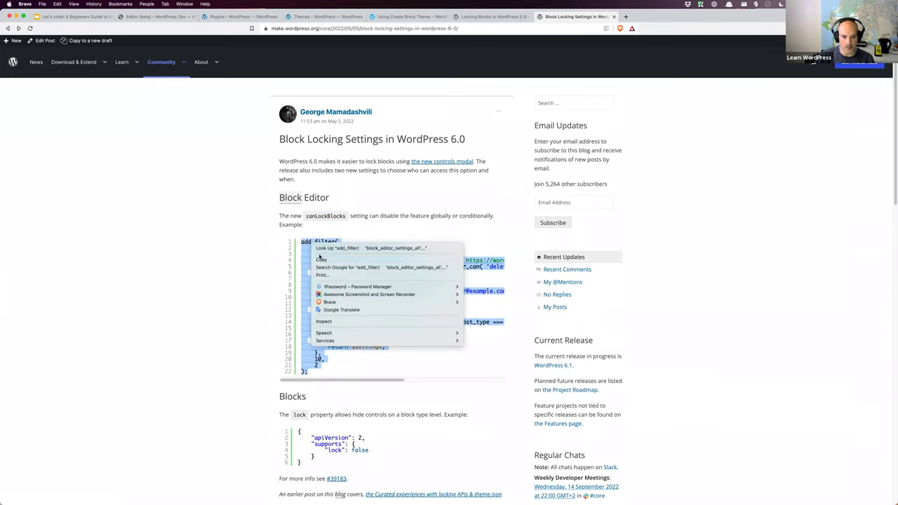
pyautogui.click(321, 260)
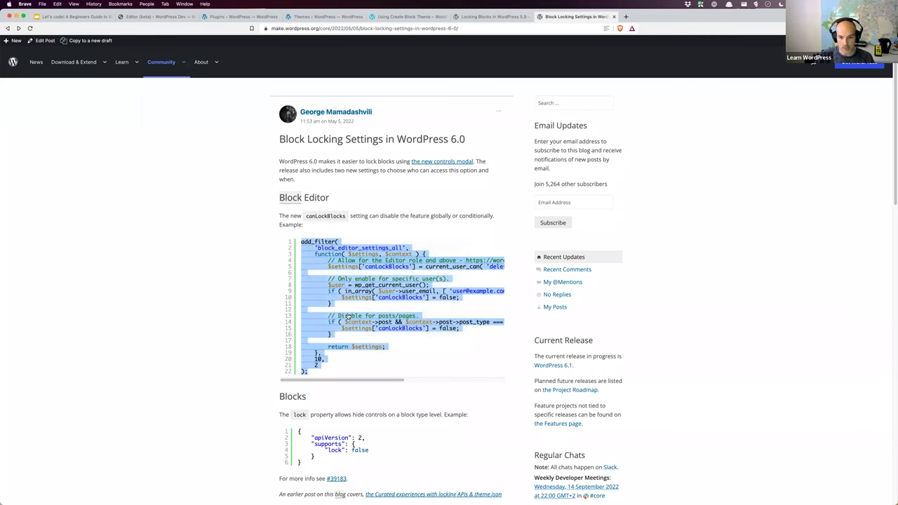
pyautogui.press('super+Tab')
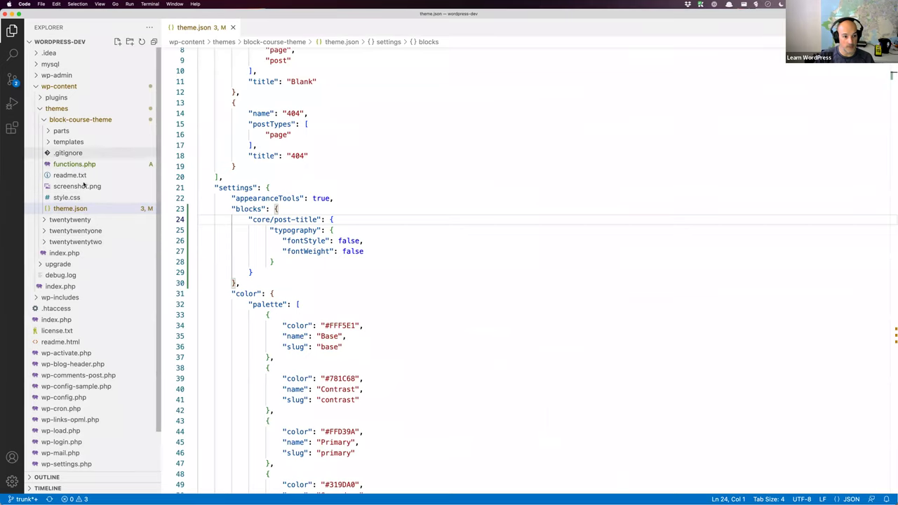
# Step: Paste the canLockBlocks add_filter snippet below <?php in functions.php and save the file
pyautogui.click(82, 166)
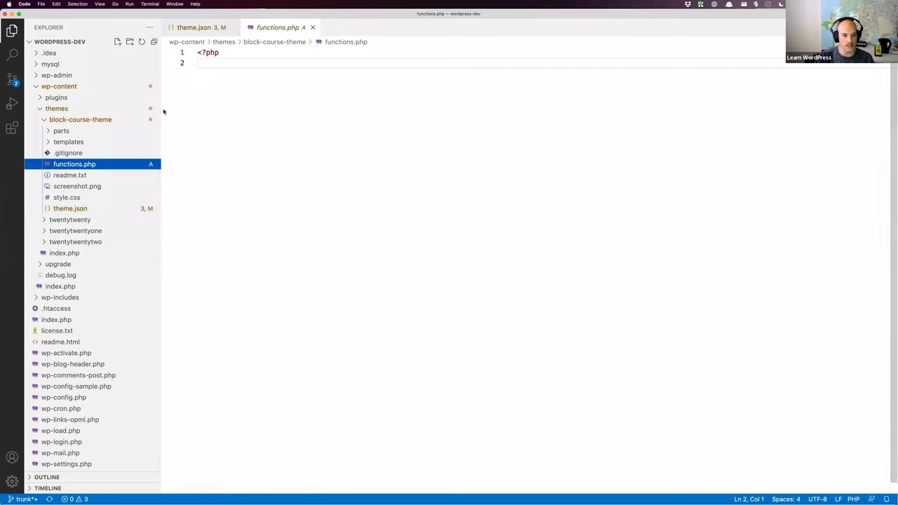
pyautogui.click(273, 116)
pyautogui.press('super+v')
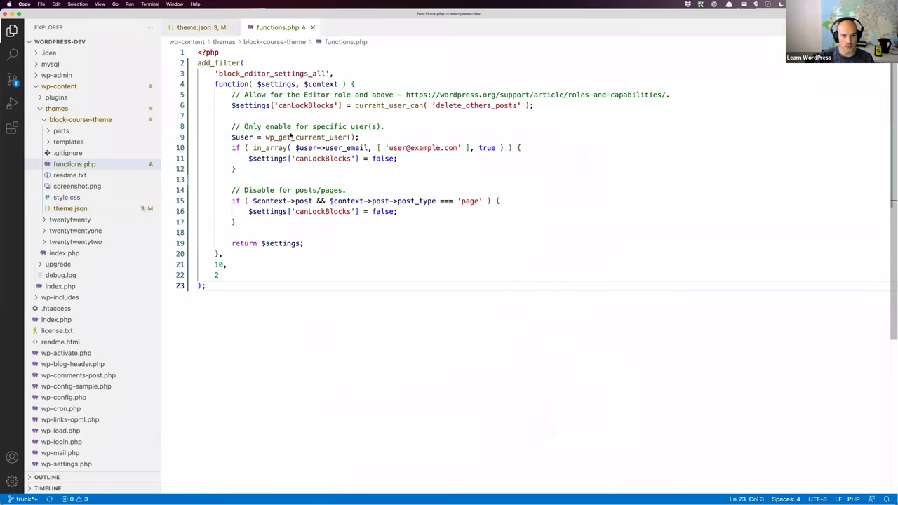
pyautogui.press('super+s')
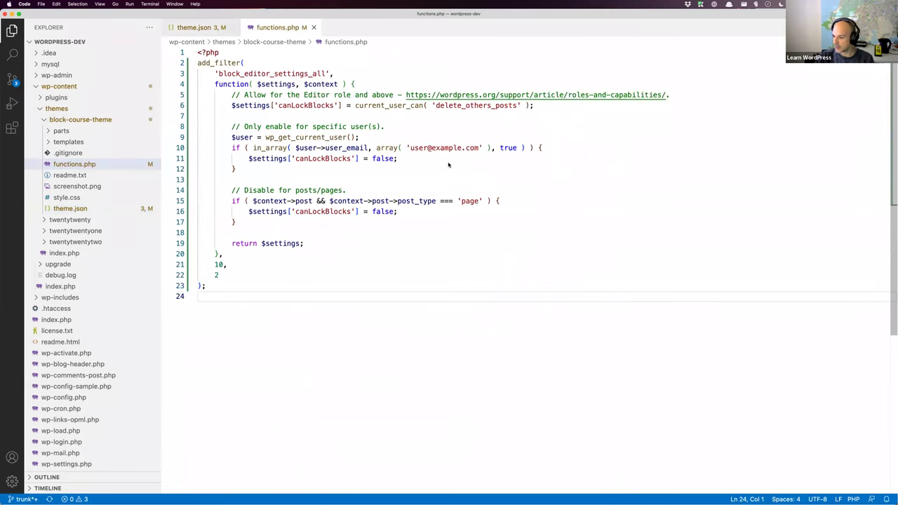
pyautogui.doubleClick(231, 65)
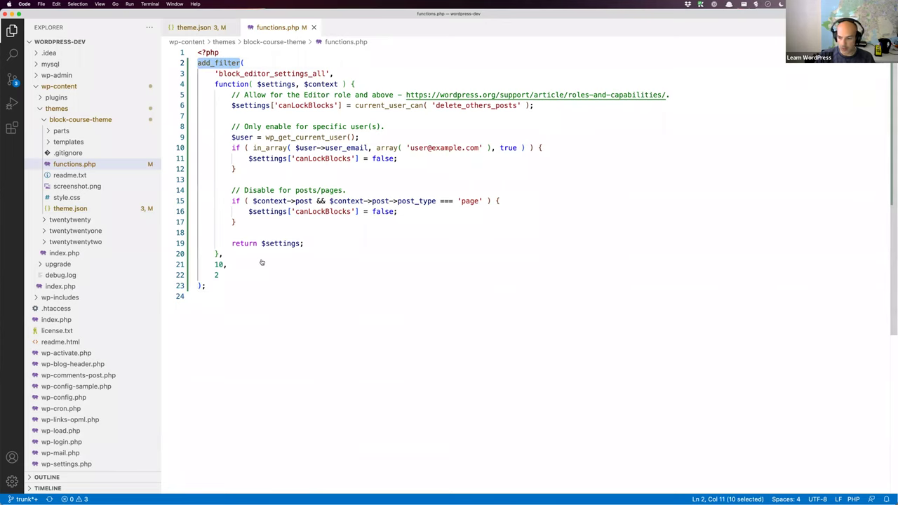
pyautogui.press('super+Tab')
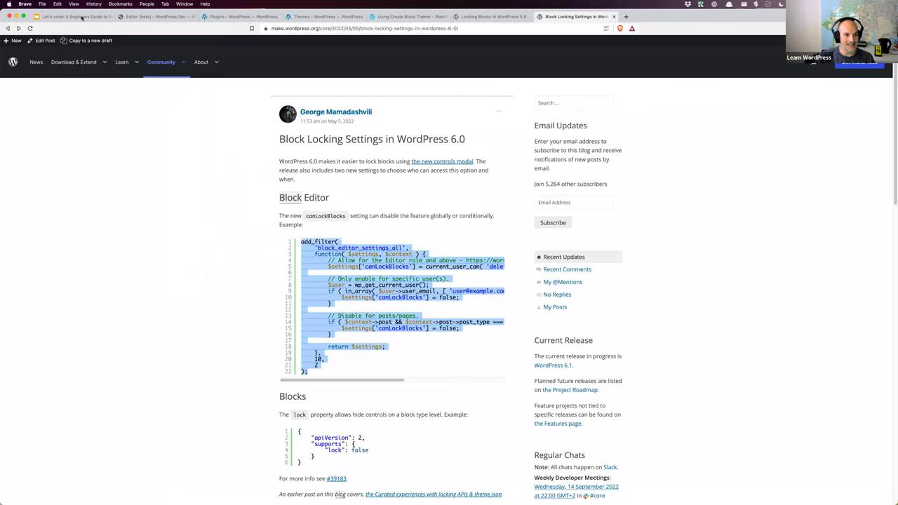
# Step: On the Google Slides Link Vault slide, select the learn.wordpress.org filter hooks tutorial URL
pyautogui.click(74, 17)
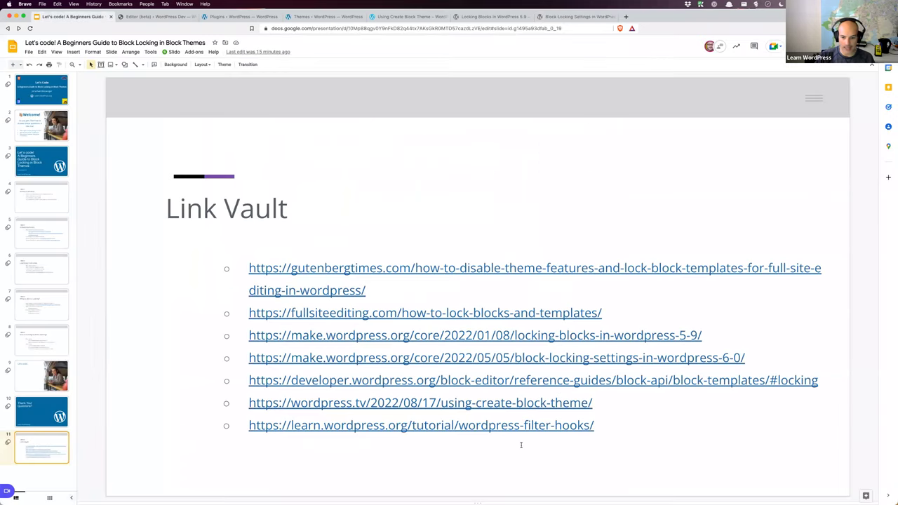
pyautogui.click(598, 425)
pyautogui.moveTo(594, 425); pyautogui.dragTo(250, 426)
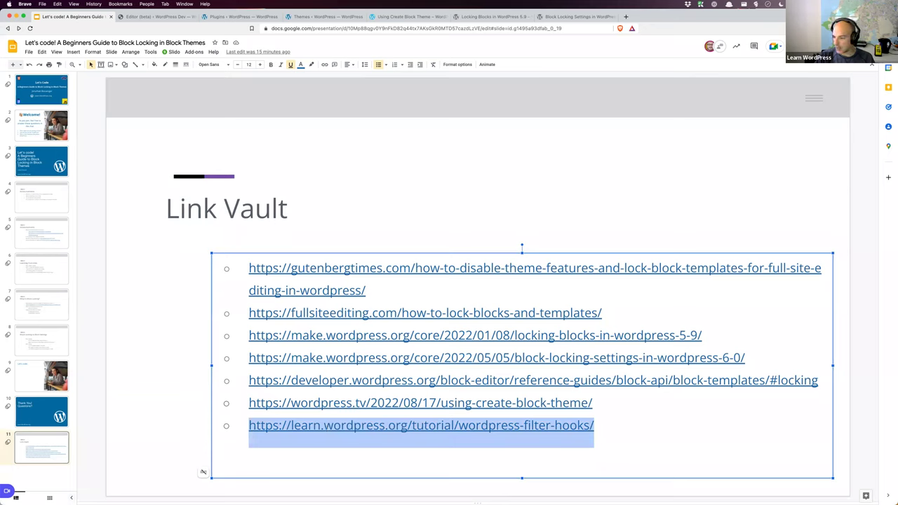
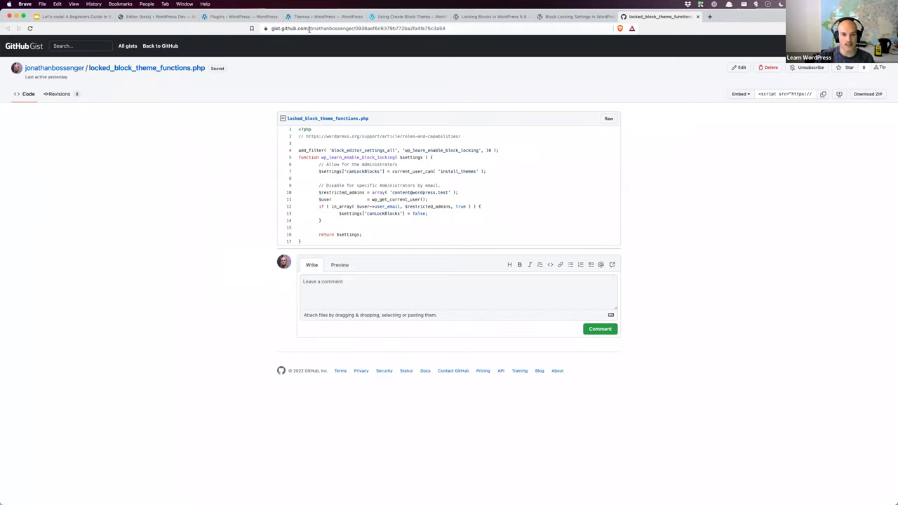
# Step: Copy the current_user_can( 'install_themes' ) check from line 7 of the gist
pyautogui.click(452, 28)
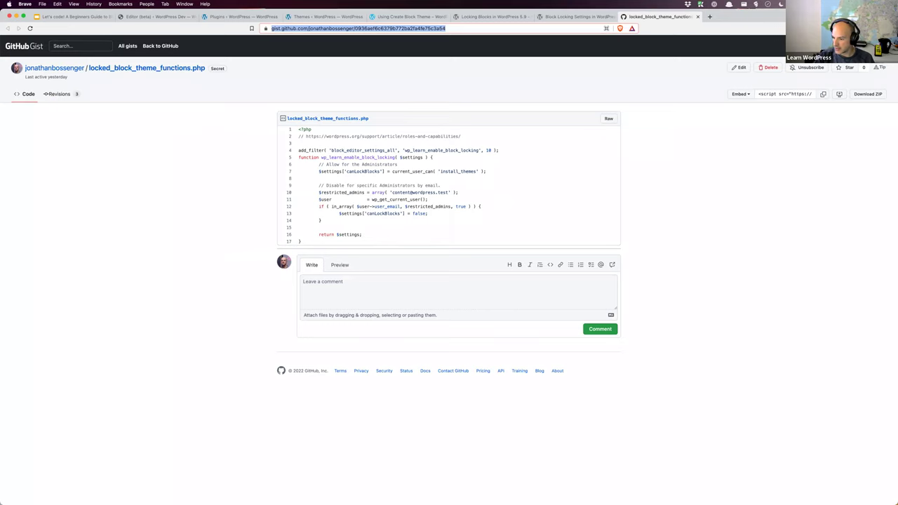
pyautogui.doubleClick(401, 171)
pyautogui.doubleClick(325, 172)
pyautogui.doubleClick(363, 171)
pyautogui.moveTo(392, 171); pyautogui.dragTo(487, 175)
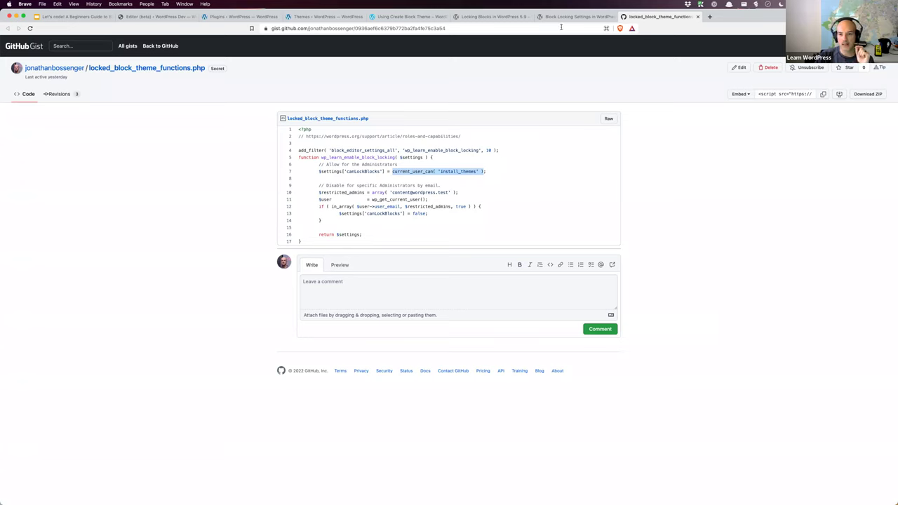
pyautogui.moveTo(489, 172); pyautogui.dragTo(393, 172)
pyautogui.press('super+c')
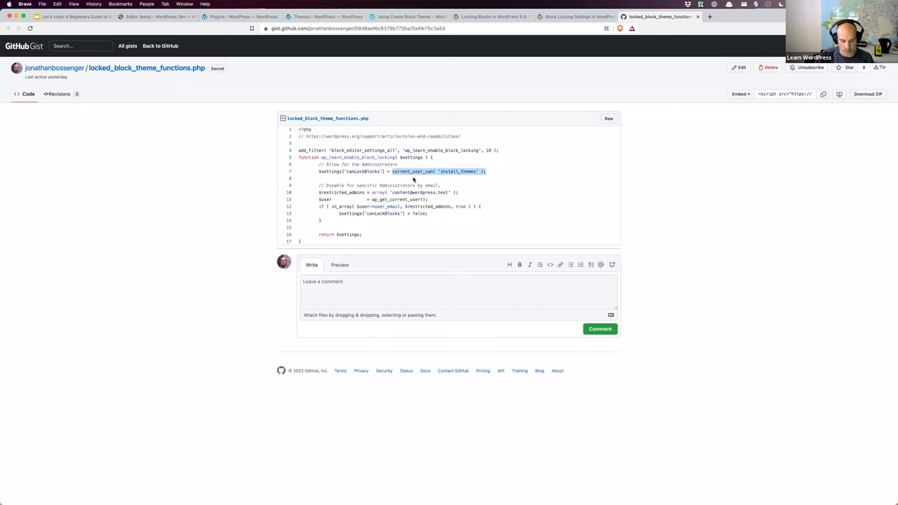
# Step: Replace the delete_others_posts check on line 6 of functions.php with the install_themes check
pyautogui.press('super+Tab')
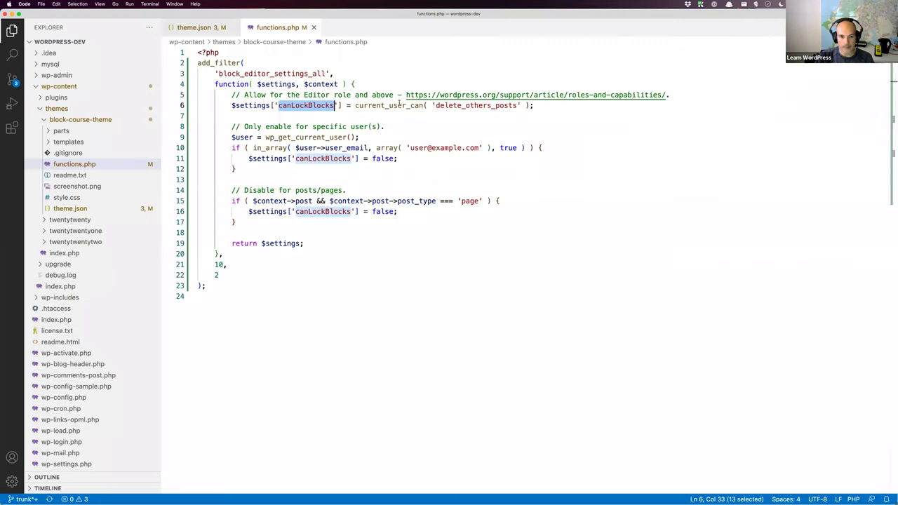
pyautogui.moveTo(534, 105); pyautogui.dragTo(355, 105)
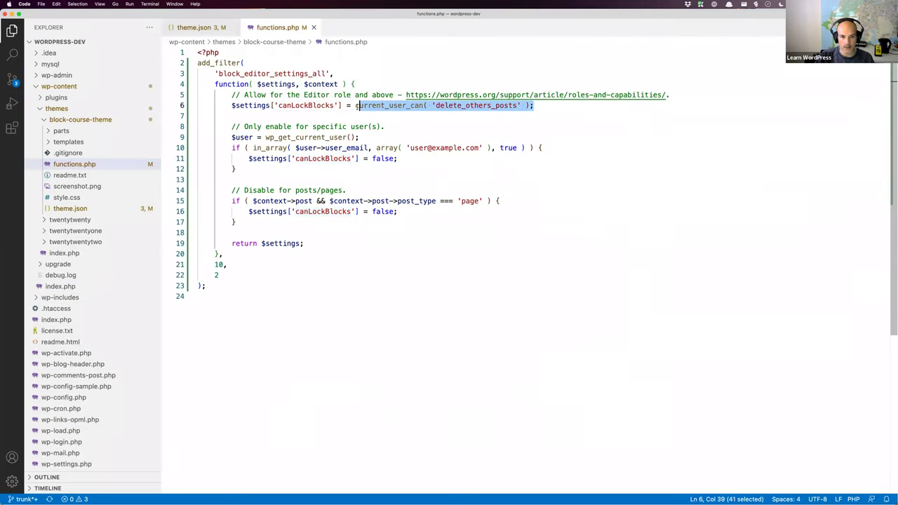
pyautogui.press('super+v')
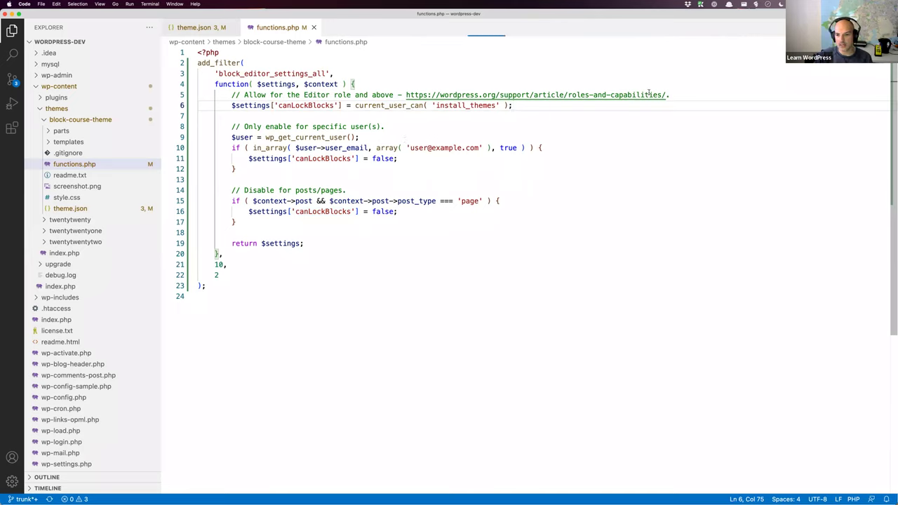
pyautogui.moveTo(664, 94); pyautogui.dragTo(406, 95)
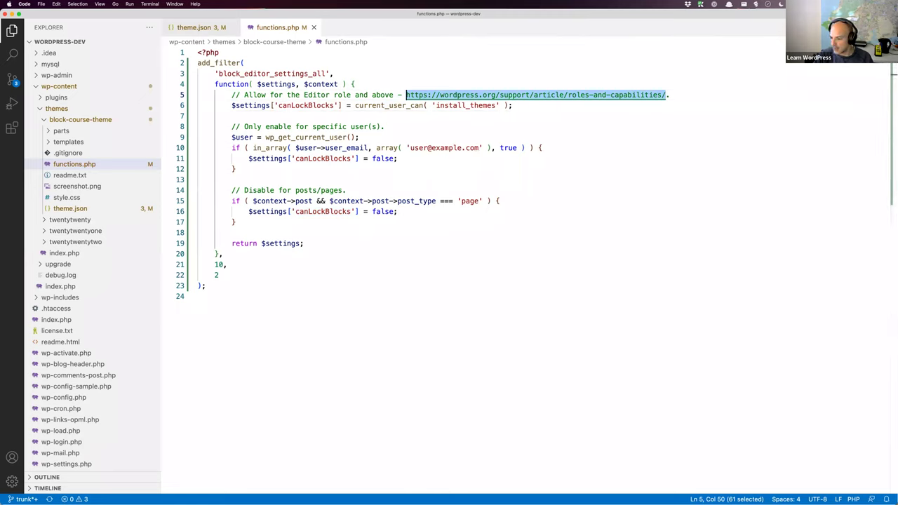
pyautogui.click(521, 107)
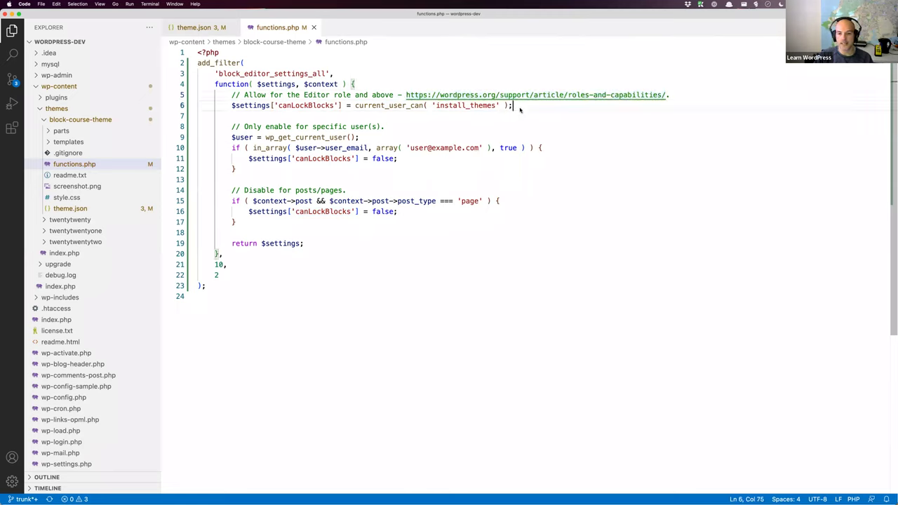
pyautogui.doubleClick(480, 106)
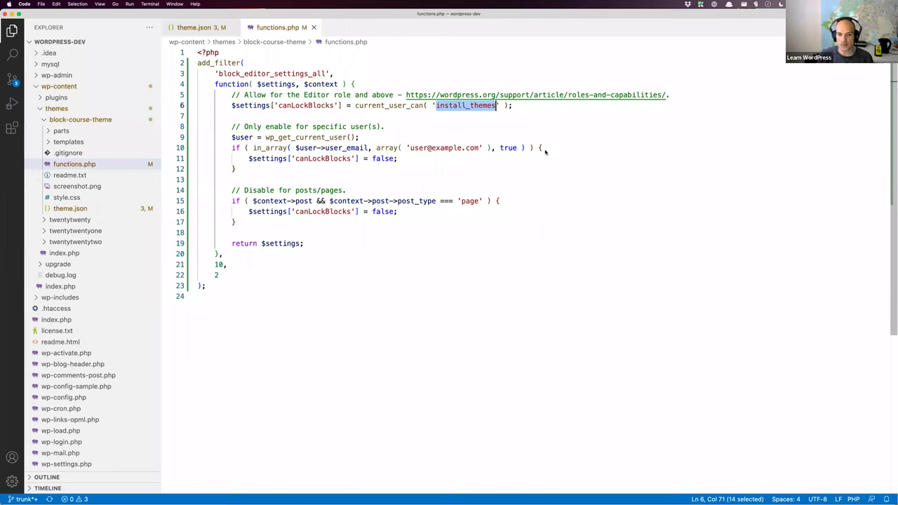
pyautogui.click(532, 109)
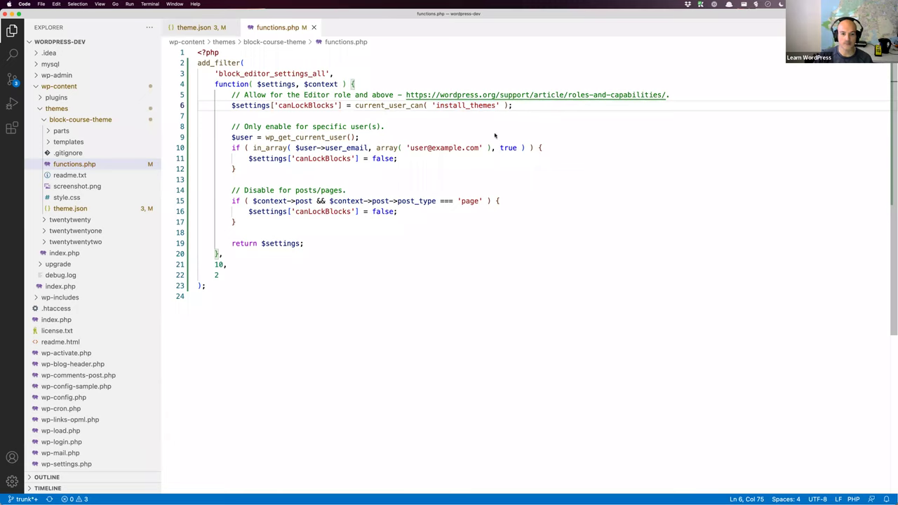
# Step: Select the placeholder email address in the user restriction check on line 10
pyautogui.click(294, 168)
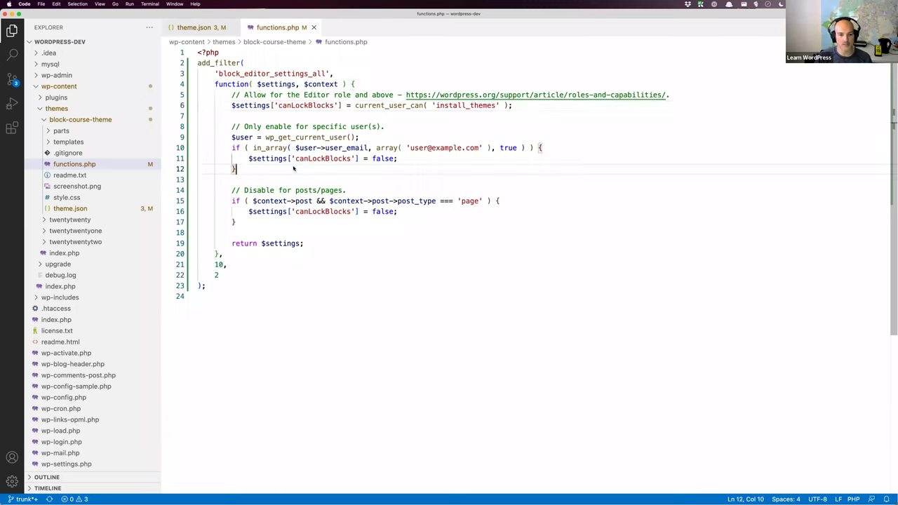
pyautogui.doubleClick(244, 137)
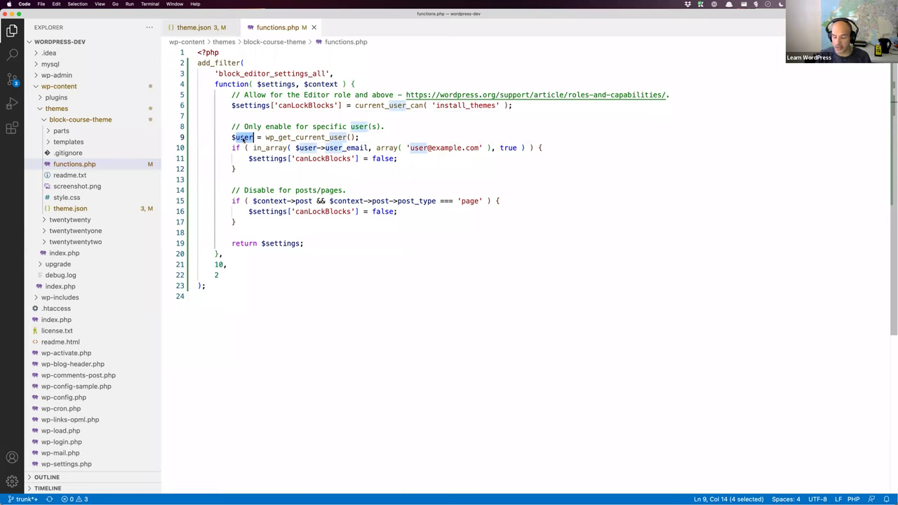
pyautogui.click(342, 149)
pyautogui.doubleClick(346, 148)
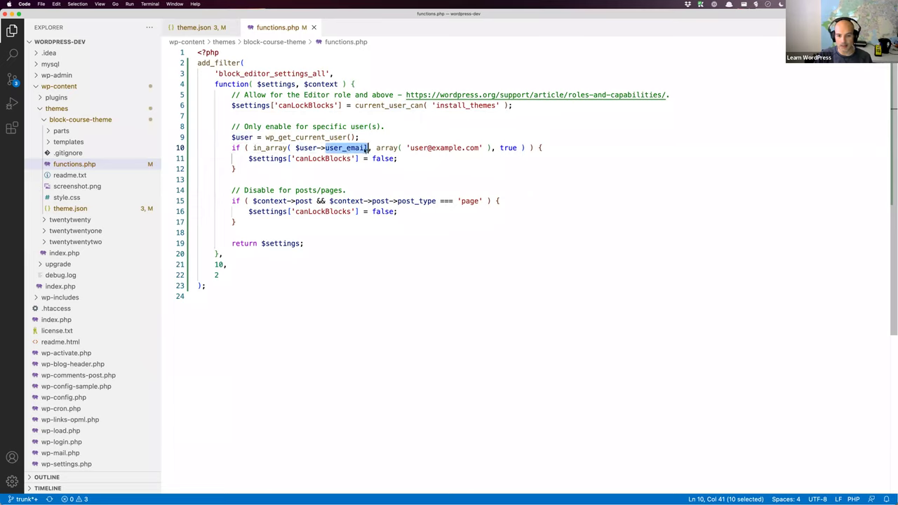
pyautogui.moveTo(411, 148); pyautogui.dragTo(479, 149)
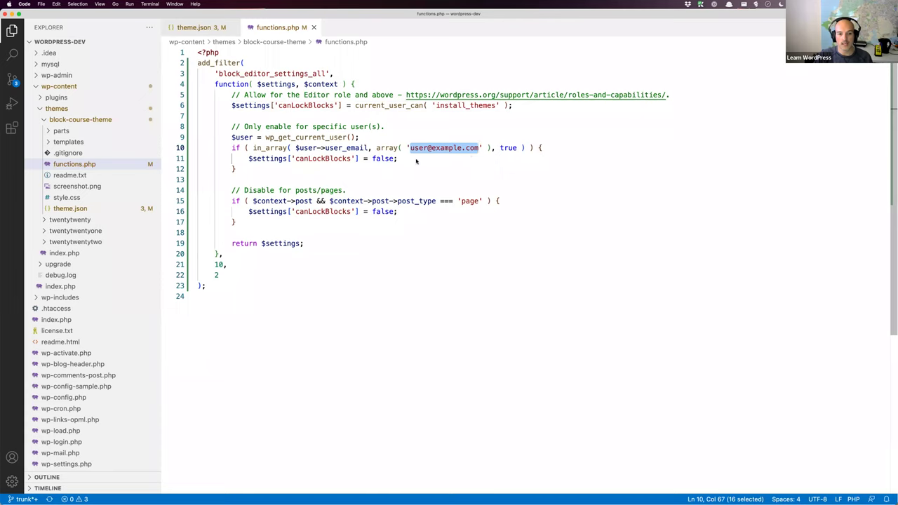
pyautogui.click(391, 160)
pyautogui.click(384, 160)
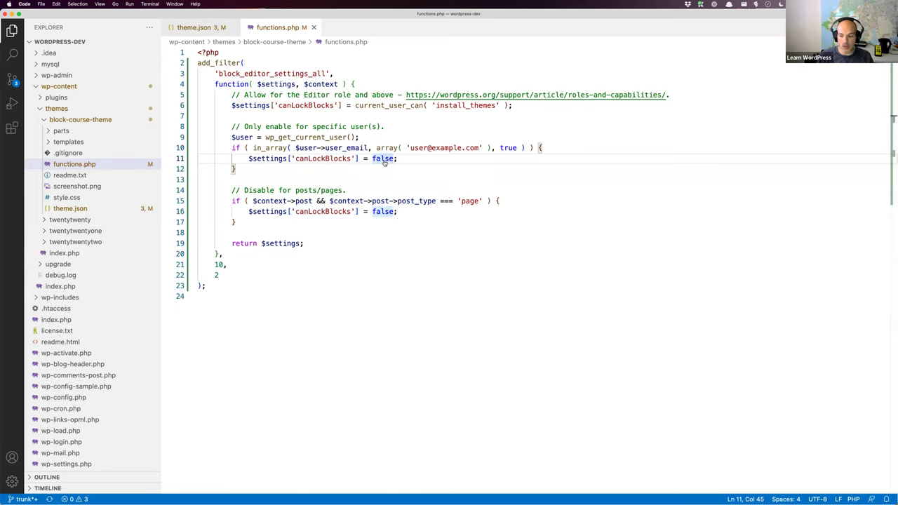
# Step: Open the All Users list in the WordPress admin
pyautogui.press('super+Tab')
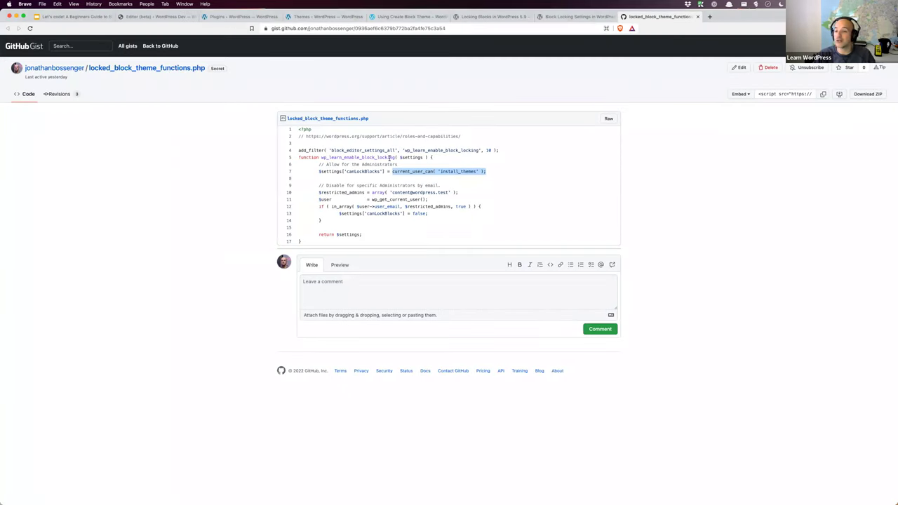
pyautogui.click(159, 17)
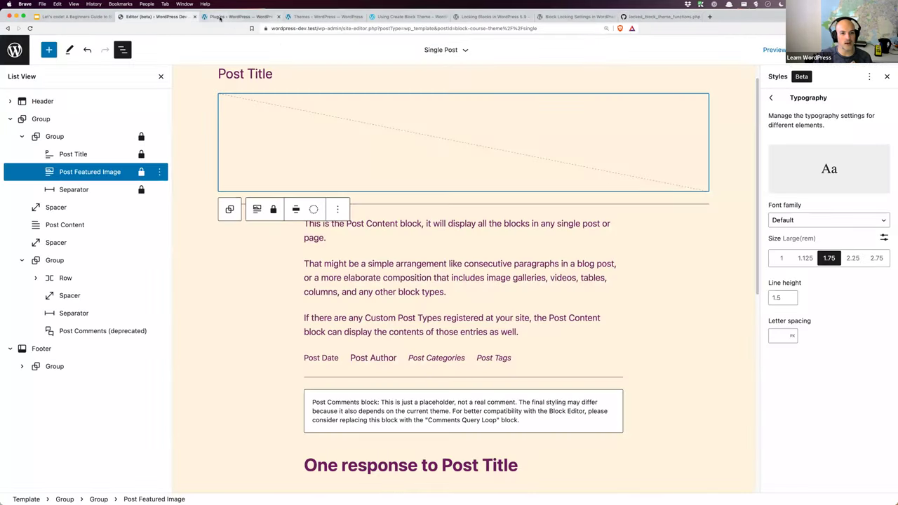
pyautogui.click(232, 16)
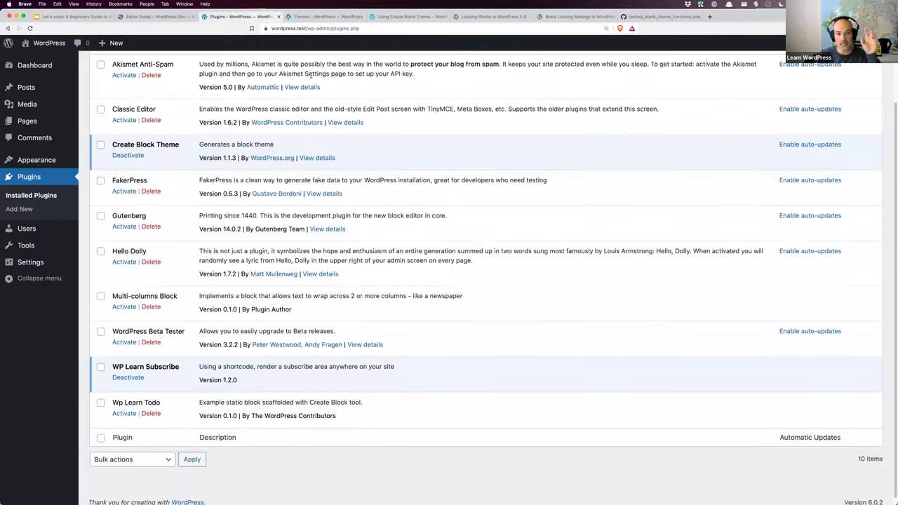
pyautogui.click(37, 230)
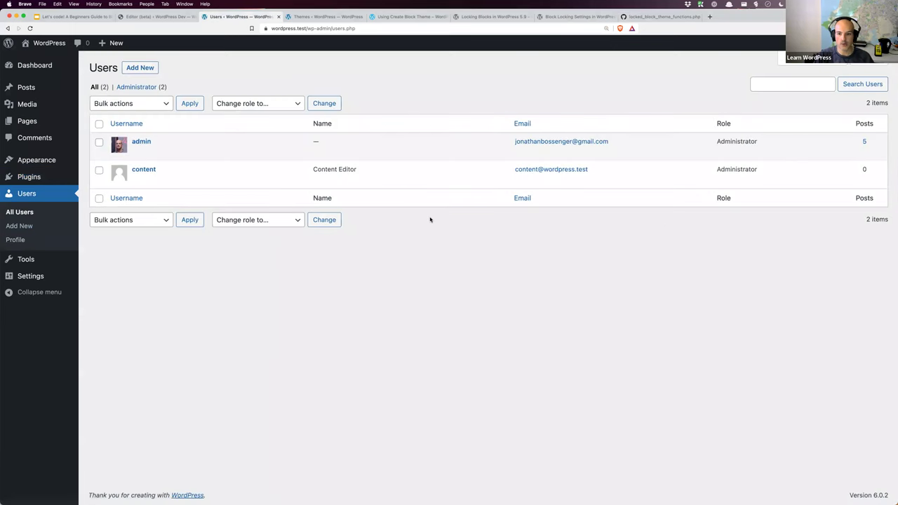
pyautogui.moveTo(199, 151)
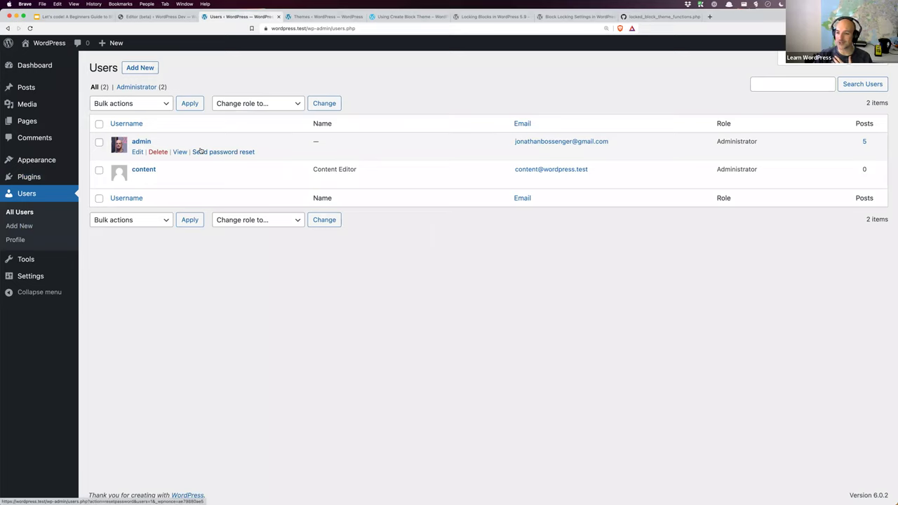
pyautogui.moveTo(201, 176)
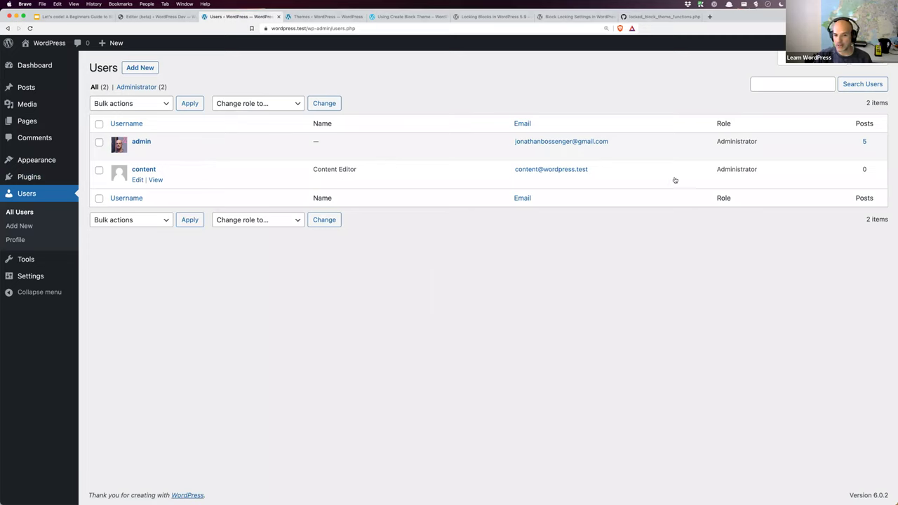
# Step: Copy the content user's email address and select the placeholder email in functions.php
pyautogui.moveTo(589, 172); pyautogui.dragTo(514, 172)
pyautogui.rightClick(561, 171)
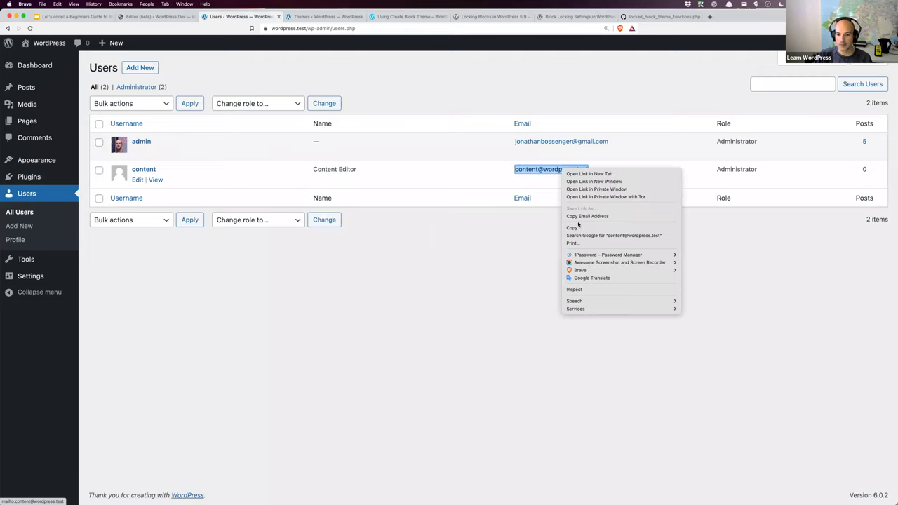
pyautogui.click(580, 217)
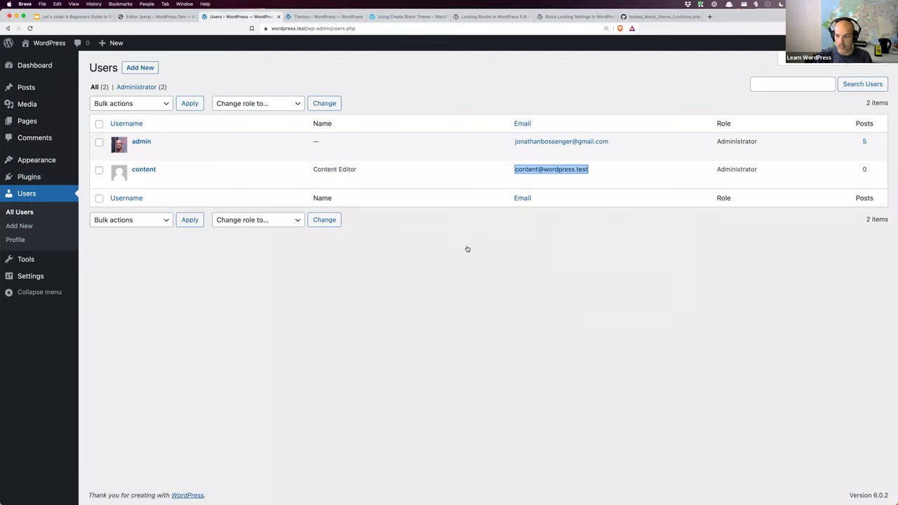
pyautogui.press('super+Tab')
pyautogui.moveTo(408, 148); pyautogui.dragTo(479, 148)
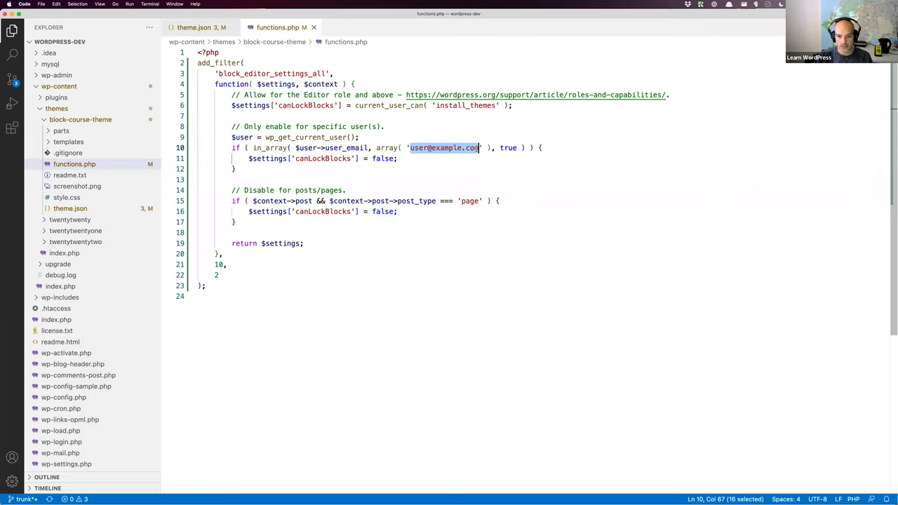
# Step: Paste the content user's email on line 10 and delete the posts/pages restriction block
pyautogui.press('super+v')
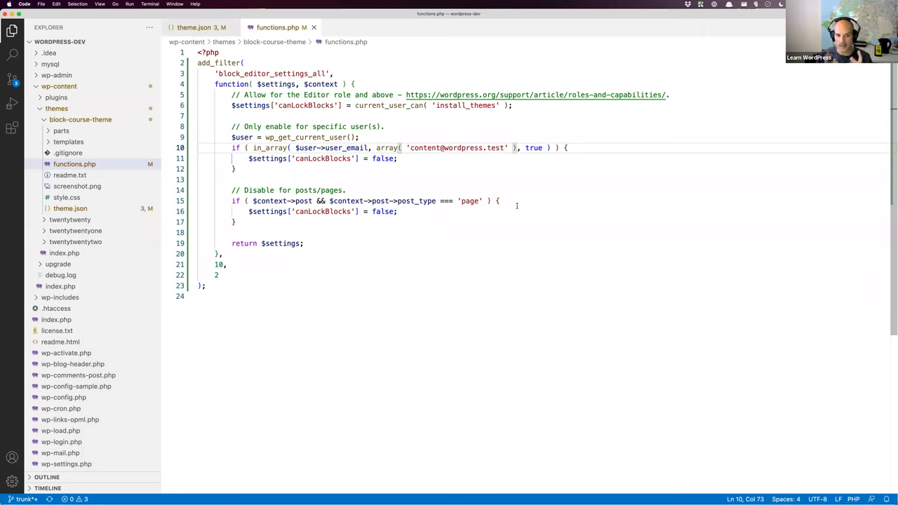
pyautogui.click(285, 221)
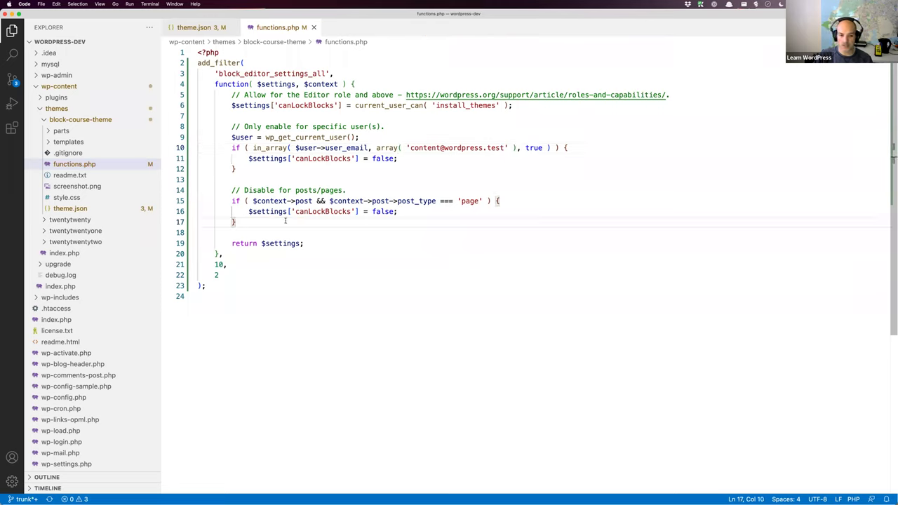
pyautogui.moveTo(278, 223); pyautogui.dragTo(197, 190)
pyautogui.press('BackSpace')
pyautogui.press('BackSpace')
pyautogui.press('BackSpace')
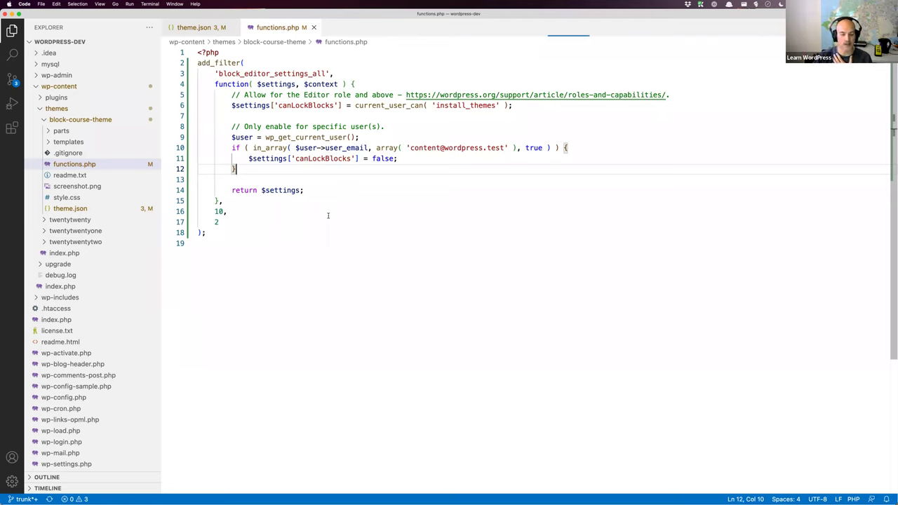
pyautogui.click(345, 214)
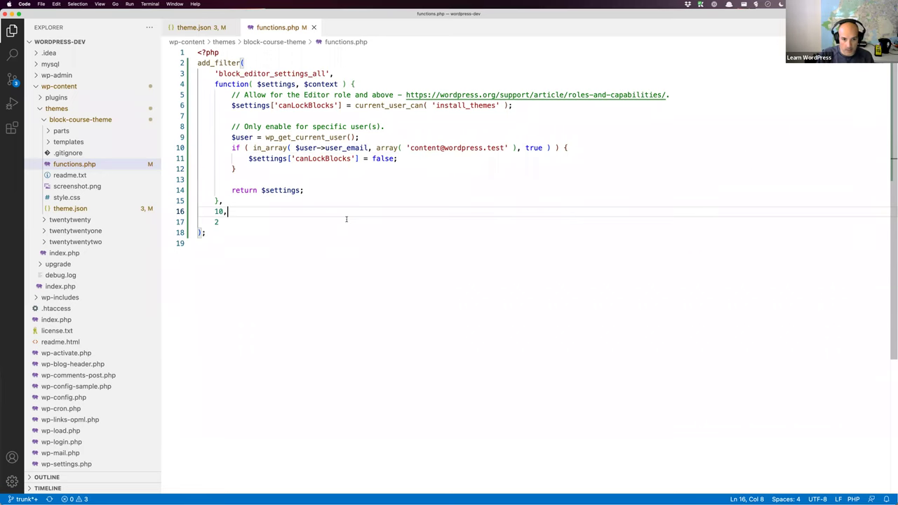
pyautogui.press('super+equal')
pyautogui.click(353, 281)
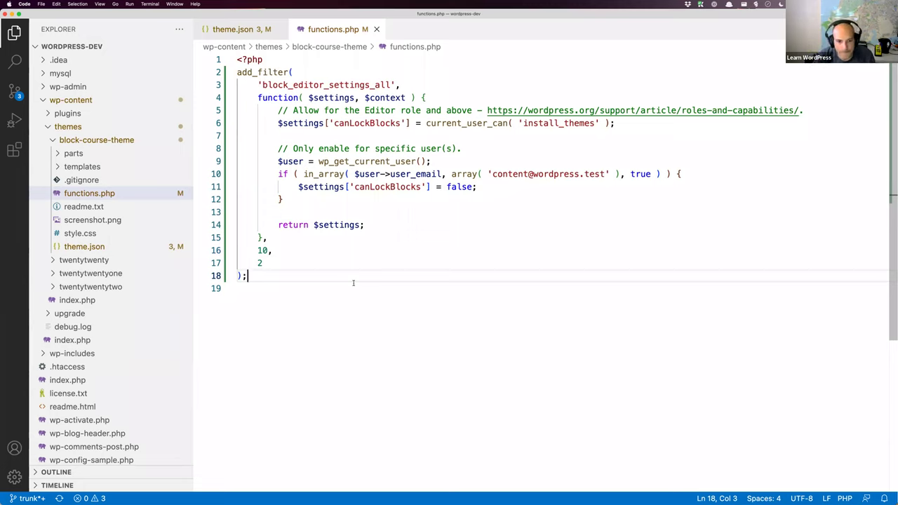
pyautogui.click(354, 283)
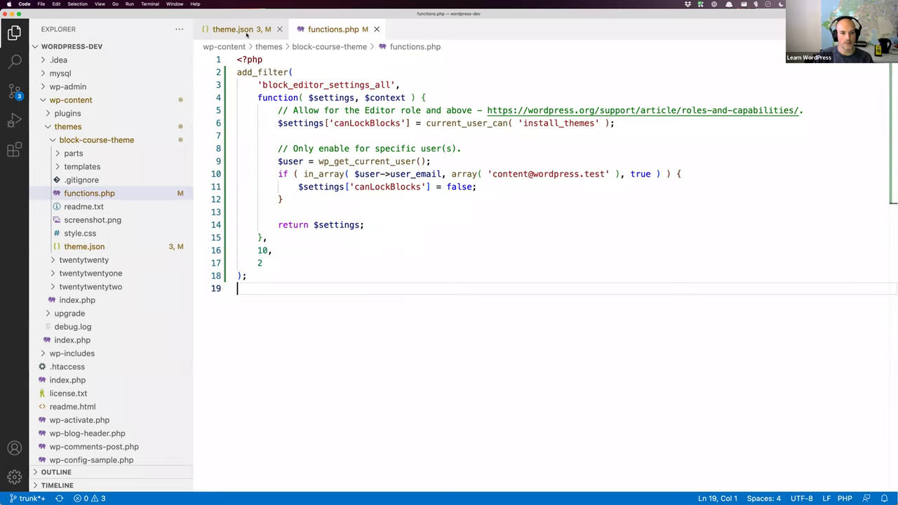
# Step: Review theme.json's disabled post-title fontStyle and fontWeight, then the restricted email's domain
pyautogui.click(242, 29)
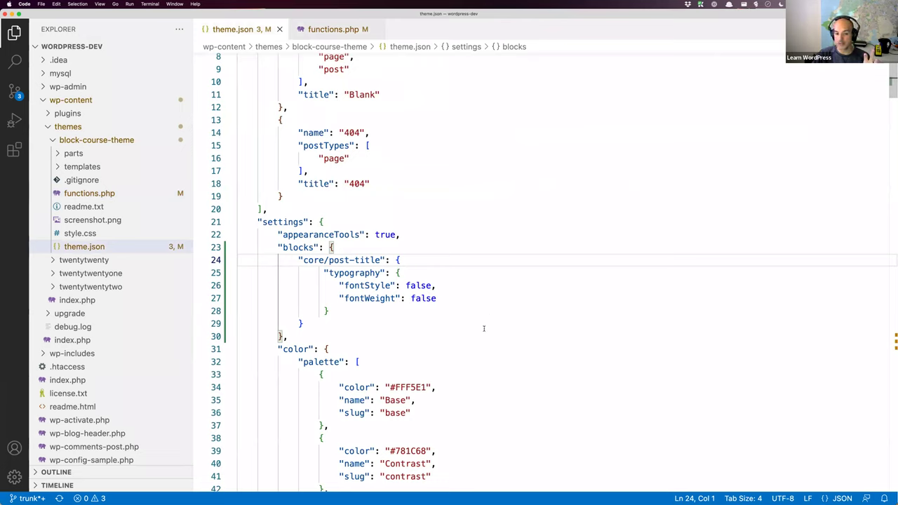
pyautogui.click(462, 289)
pyautogui.click(463, 298)
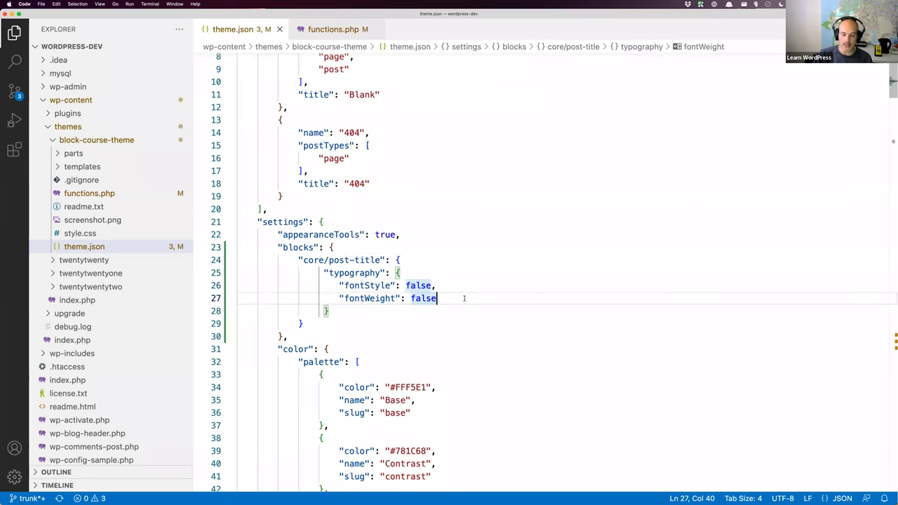
pyautogui.click(328, 31)
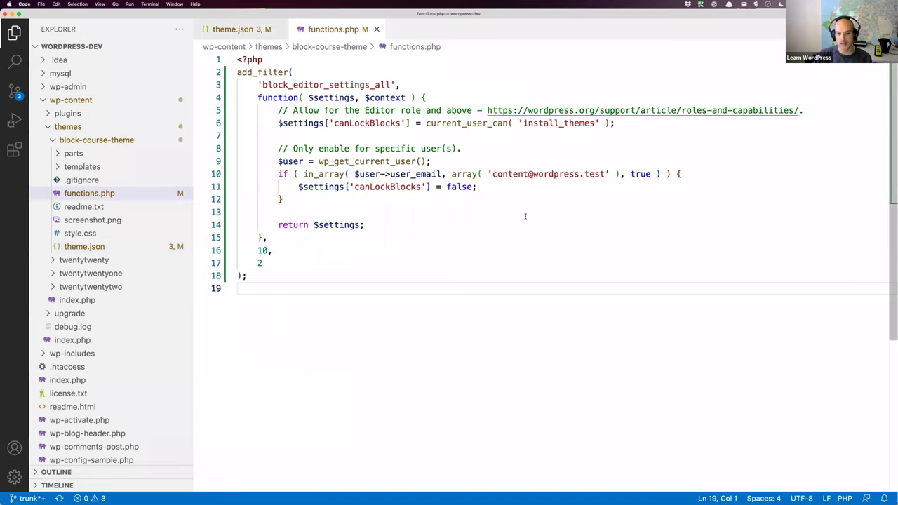
pyautogui.doubleClick(549, 174)
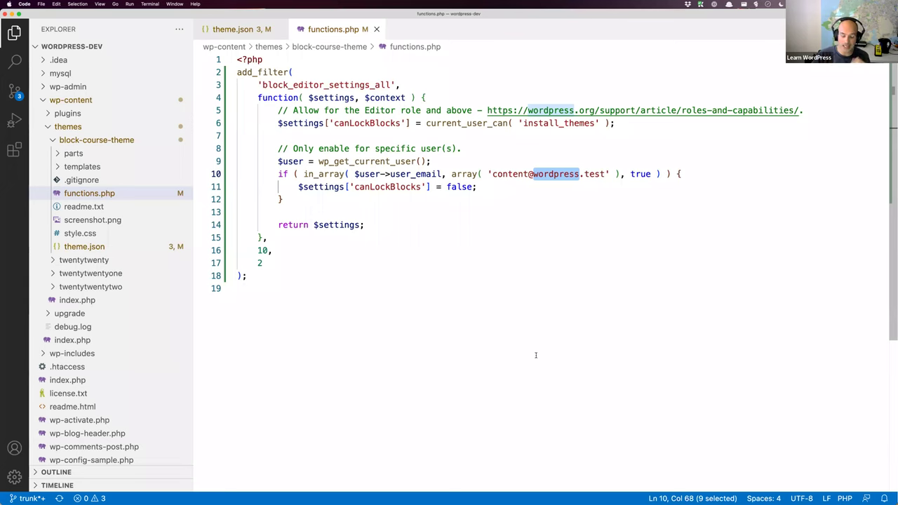
pyautogui.press('super+Tab')
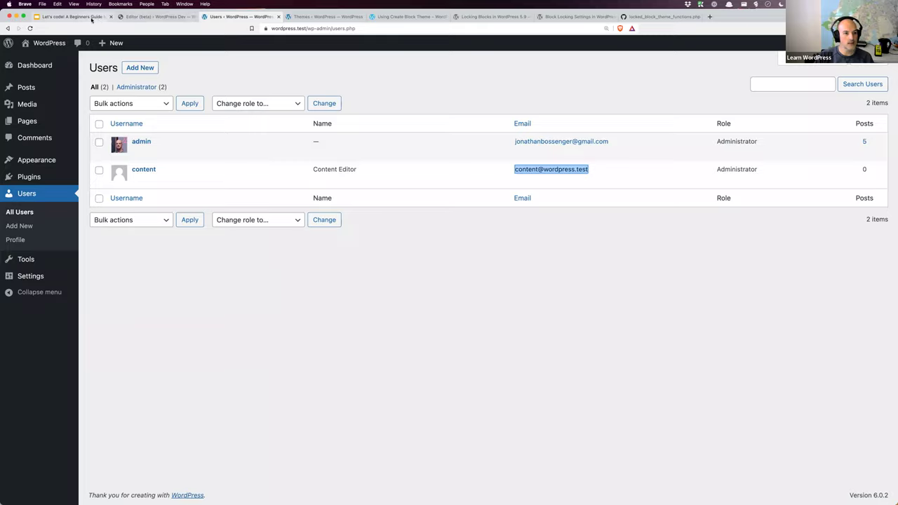
# Step: Highlight the wordpress.tv Create Block Theme resource link, then return to the Single Post template
pyautogui.click(74, 16)
pyautogui.moveTo(618, 403); pyautogui.dragTo(249, 403)
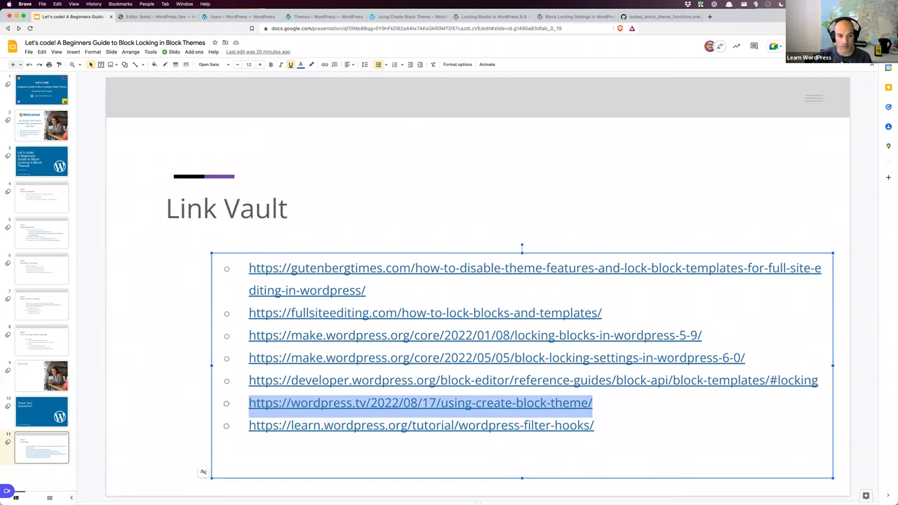
pyautogui.click(172, 20)
pyautogui.click(227, 16)
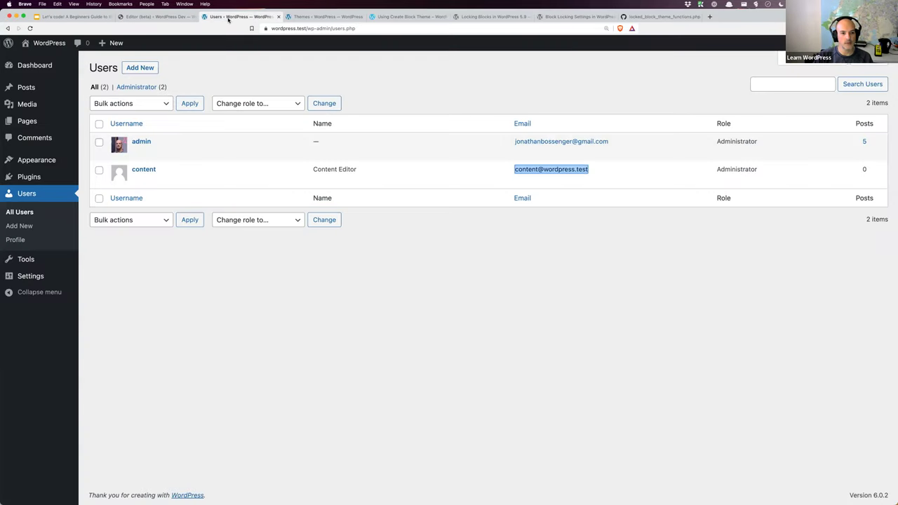
pyautogui.click(165, 18)
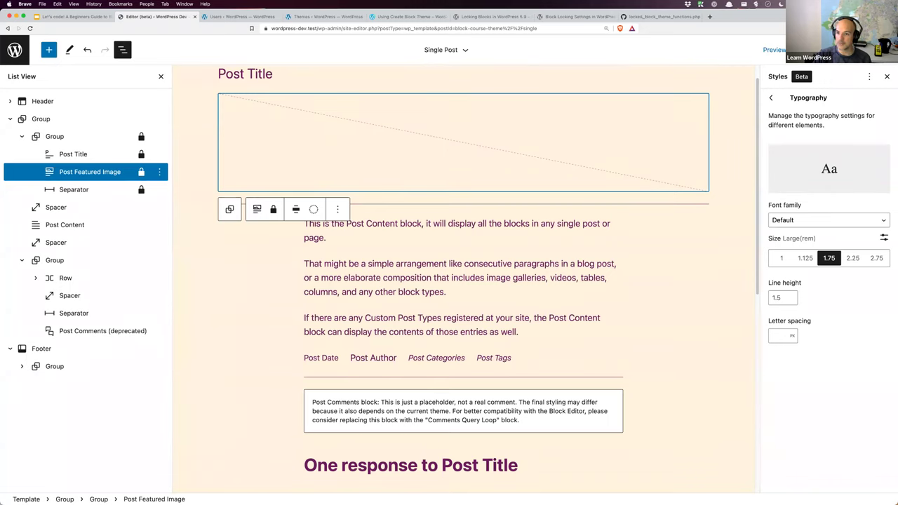
# Step: Save the Single Post template with its locked blocks and open the site navigation panel
pyautogui.press('super+s')
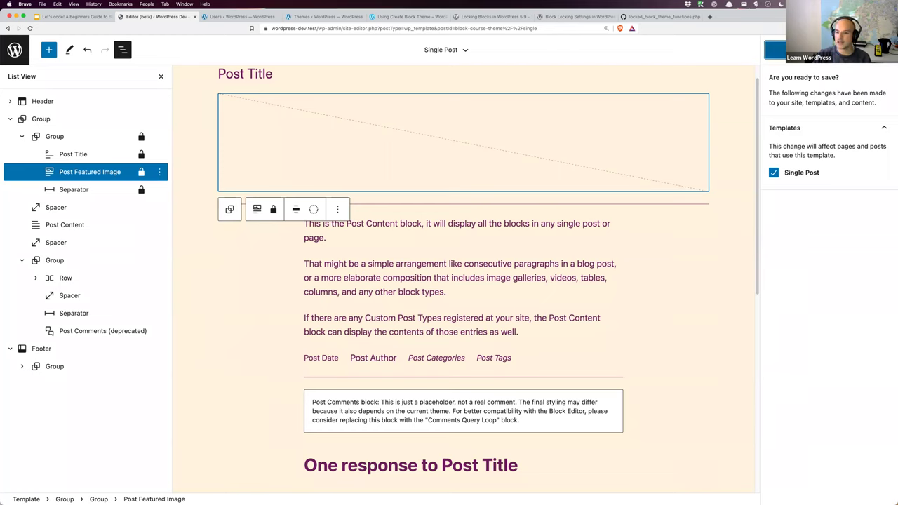
pyautogui.click(776, 49)
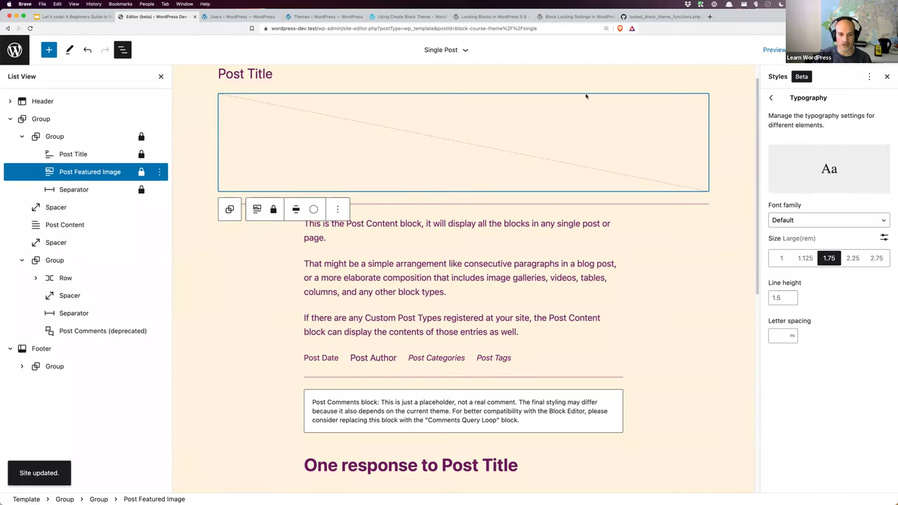
pyautogui.click(15, 54)
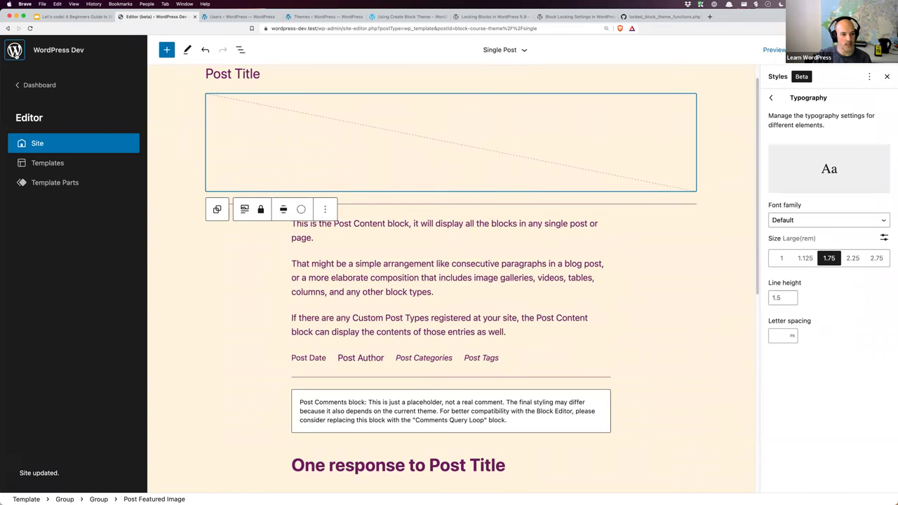
# Step: Choose Overwrite Block Course Theme on the Create Block Theme page
pyautogui.click(39, 86)
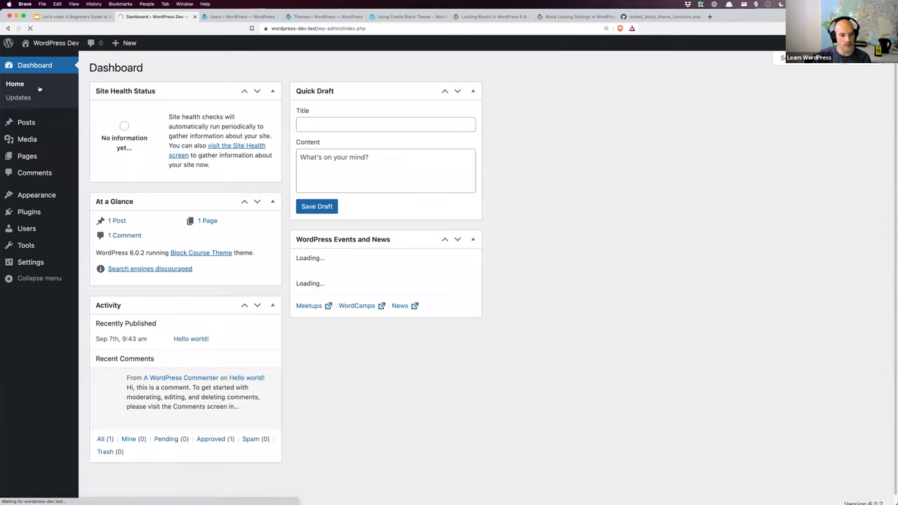
pyautogui.moveTo(37, 195)
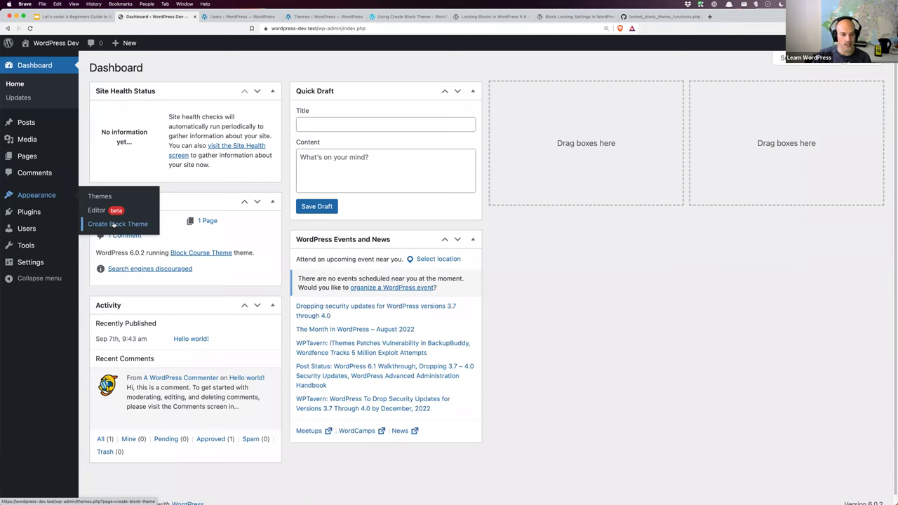
pyautogui.click(114, 224)
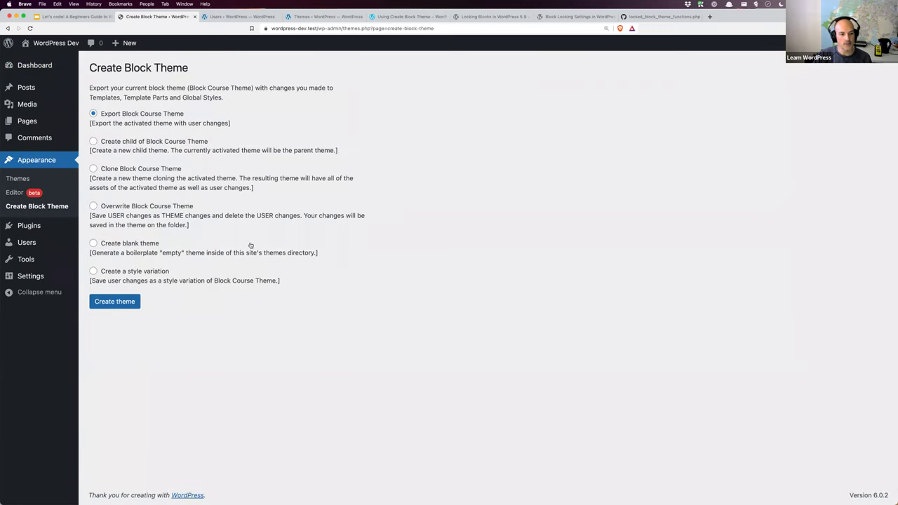
pyautogui.click(93, 206)
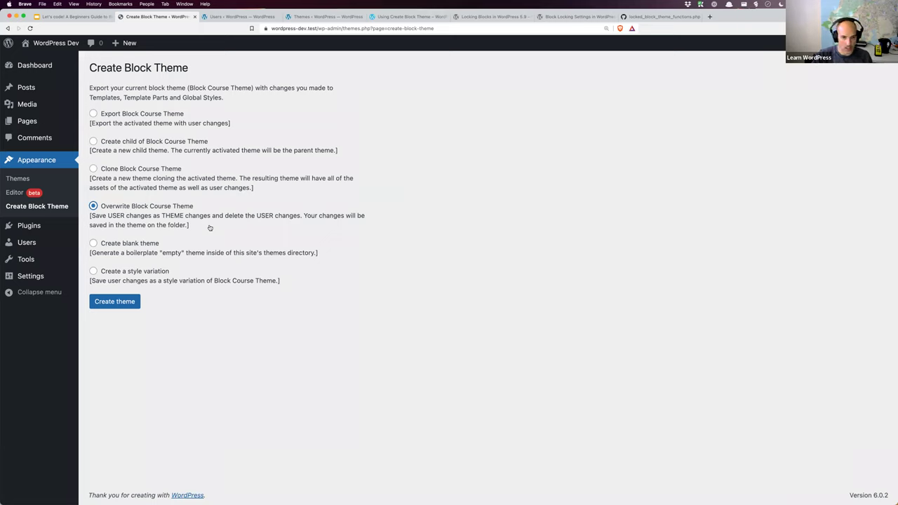
pyautogui.press('super+Tab')
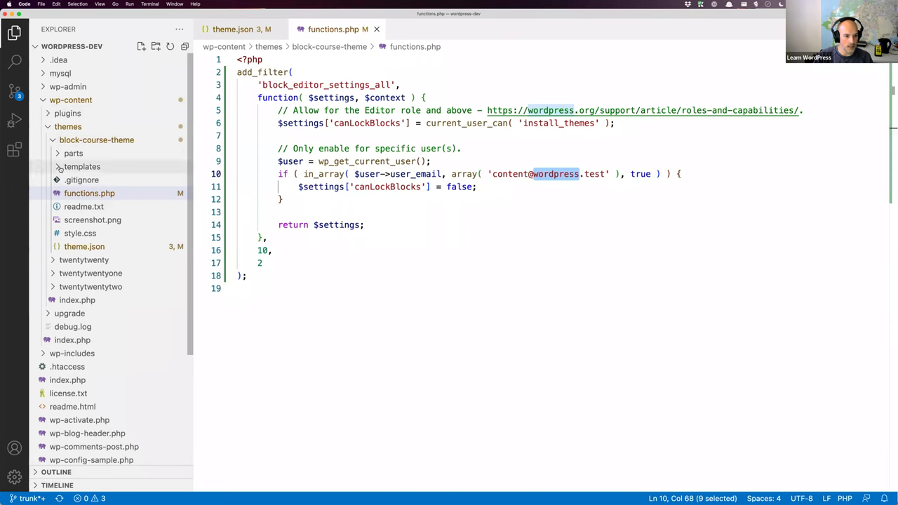
# Step: Open templates/single.html in VS Code to inspect the theme's Single Post template
pyautogui.click(80, 167)
pyautogui.click(89, 273)
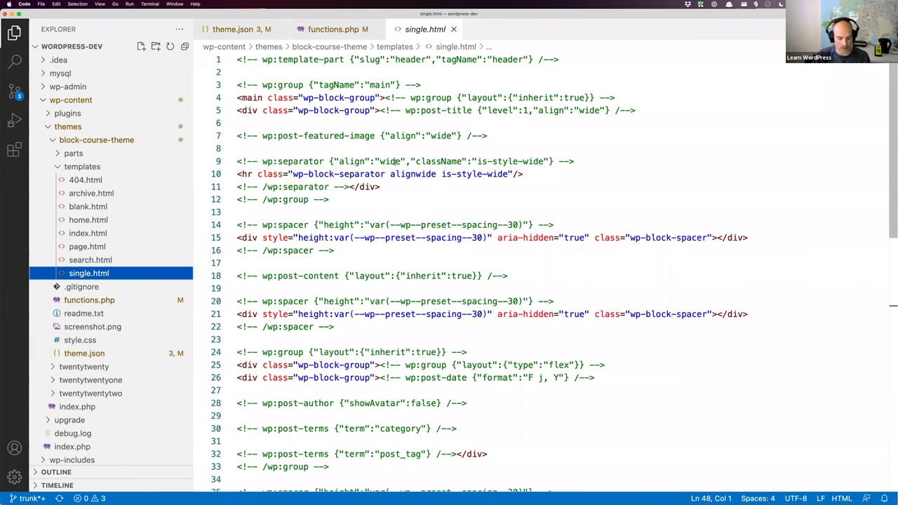
pyautogui.press('super+Tab')
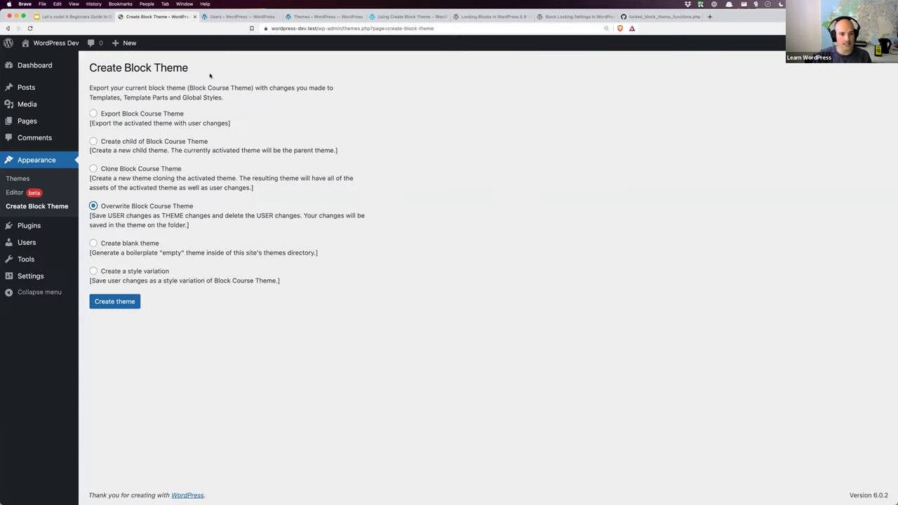
# Step: Open the Single Post template from the site editor's Templates list
pyautogui.click(76, 193)
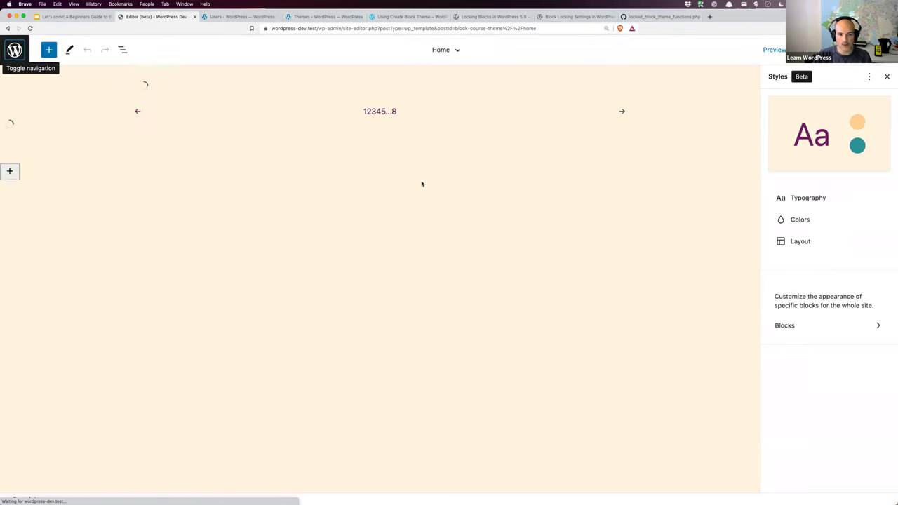
pyautogui.click(14, 50)
pyautogui.click(47, 163)
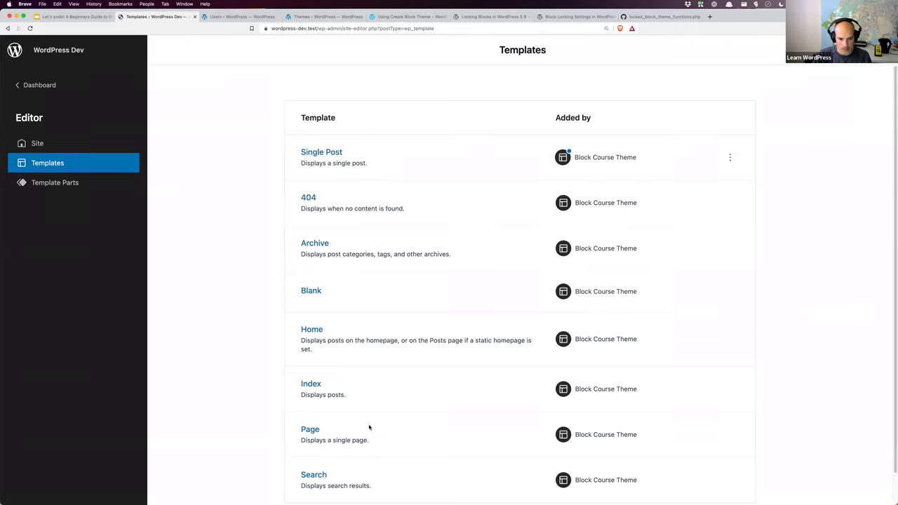
pyautogui.scroll(-1, 346, 426)
pyautogui.scroll(1, 339, 393)
pyautogui.click(331, 155)
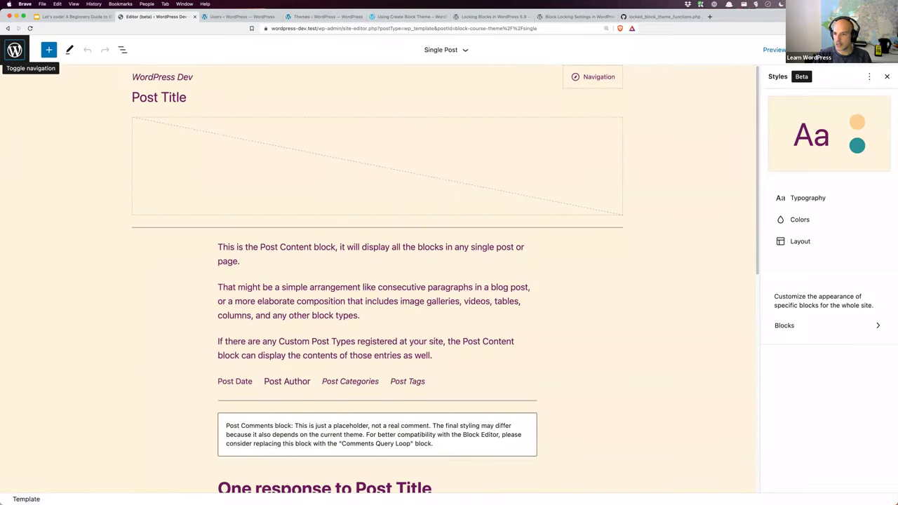
# Step: View the template in the Code editor, highlighting its move and remove lock attributes
pyautogui.click(869, 77)
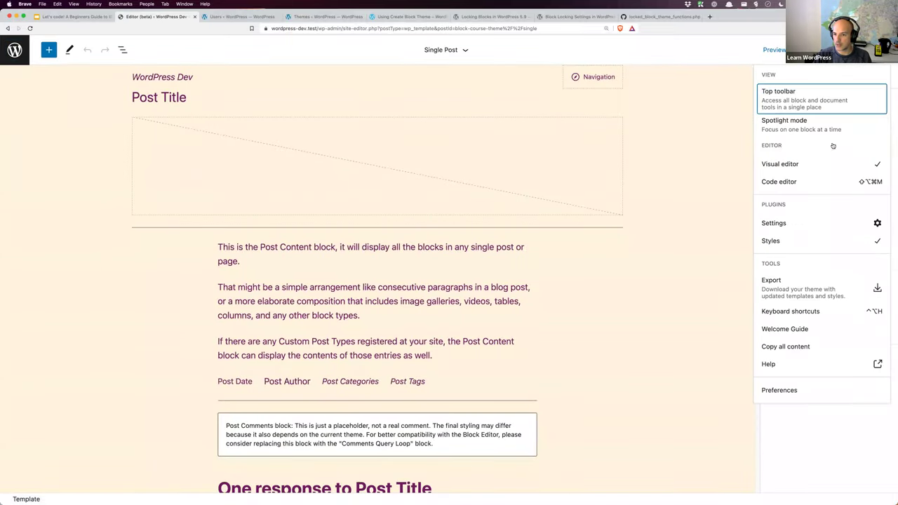
pyautogui.click(821, 183)
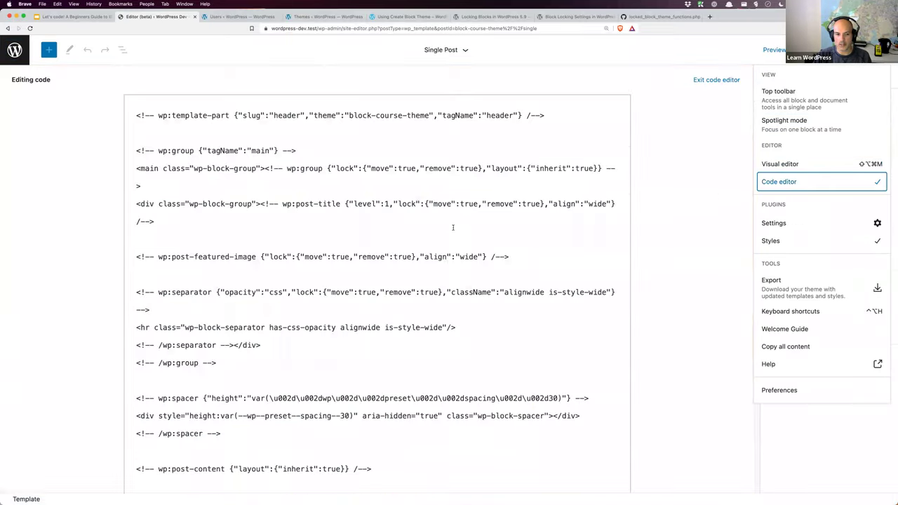
pyautogui.doubleClick(335, 168)
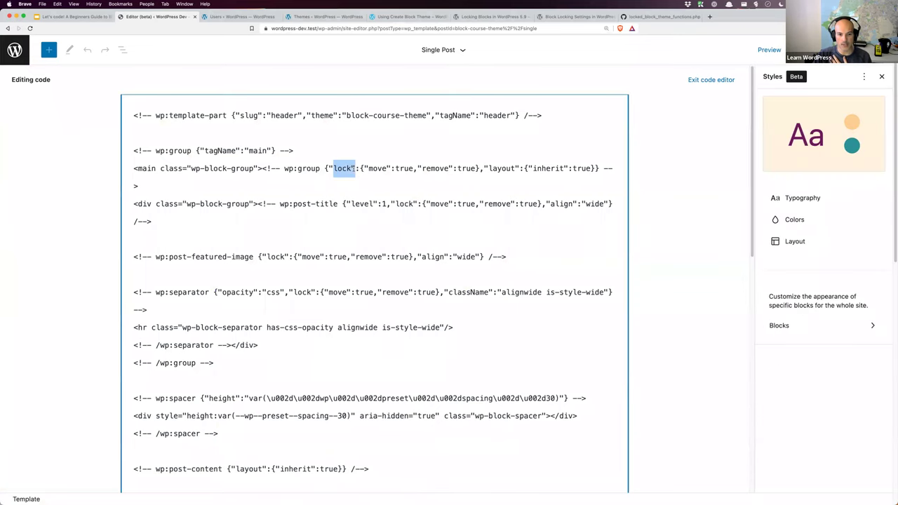
pyautogui.doubleClick(404, 203)
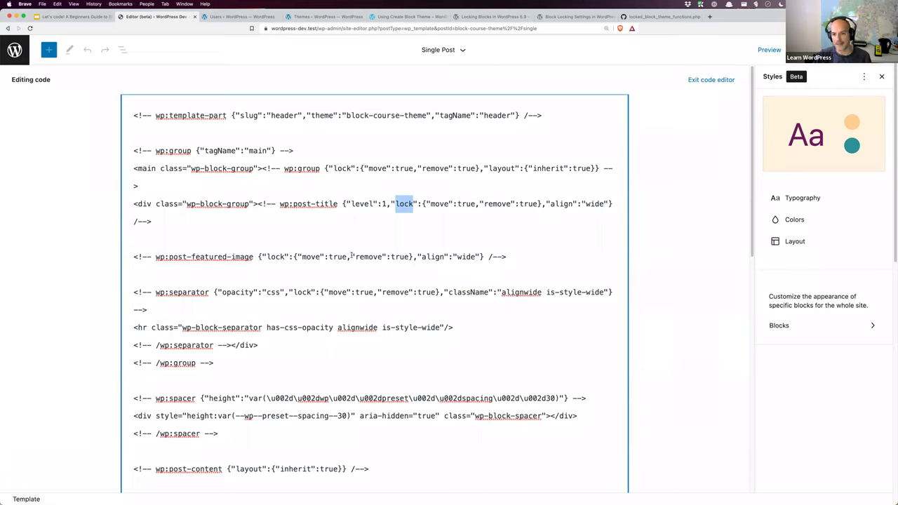
pyautogui.click(13, 55)
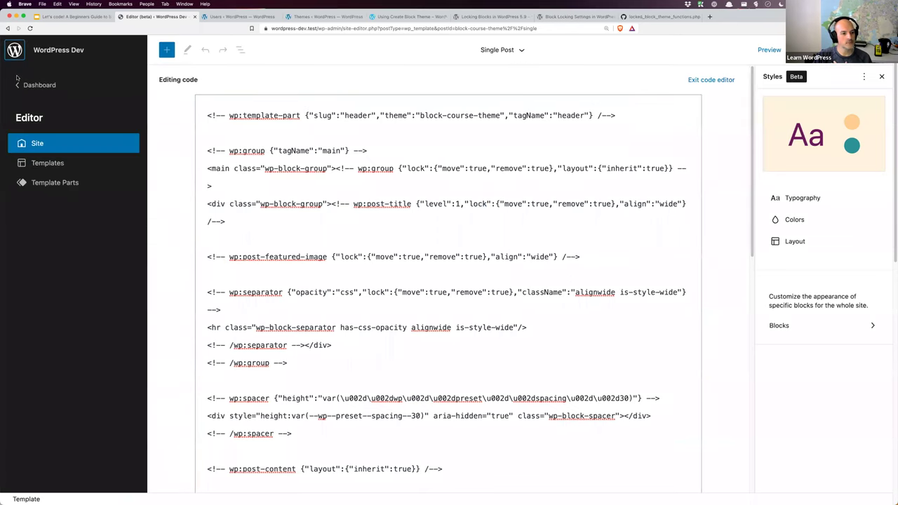
pyautogui.click(38, 91)
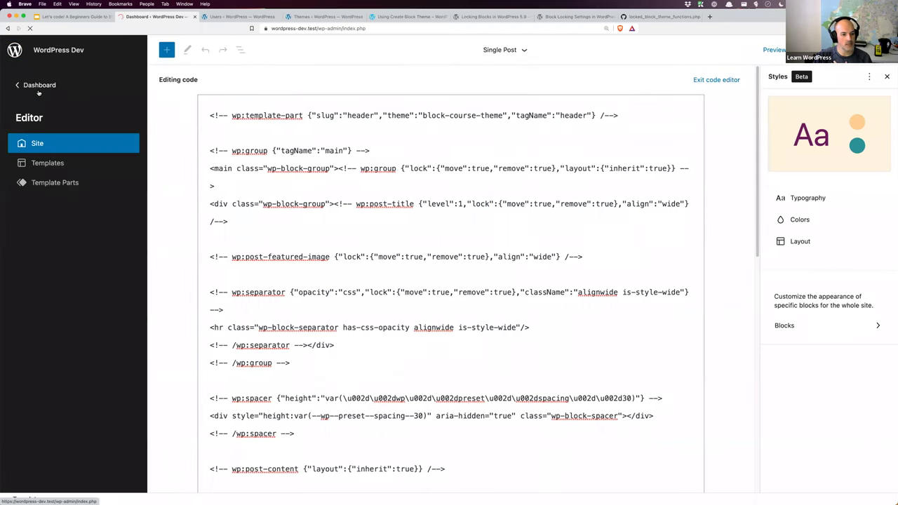
# Step: Overwrite Block Course Theme with the user changes from the Create Block Theme page
pyautogui.moveTo(45, 200)
pyautogui.click(98, 224)
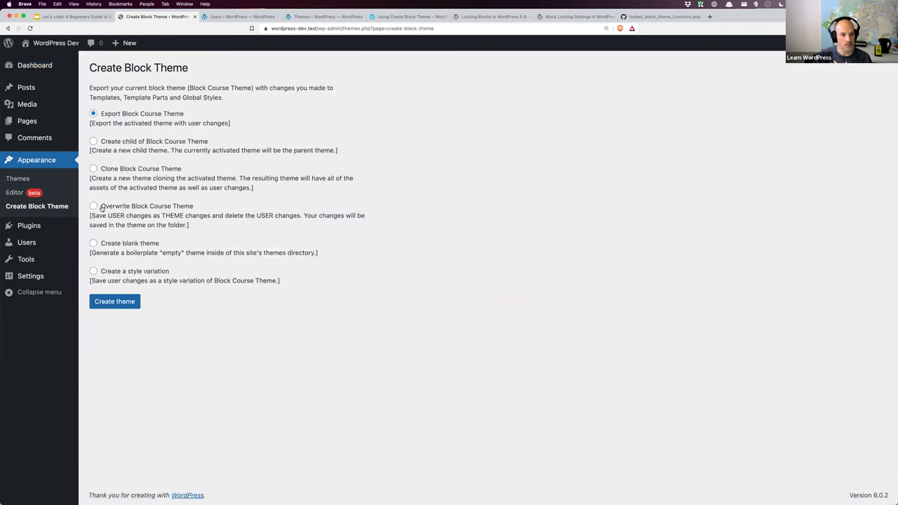
pyautogui.click(93, 206)
pyautogui.click(113, 303)
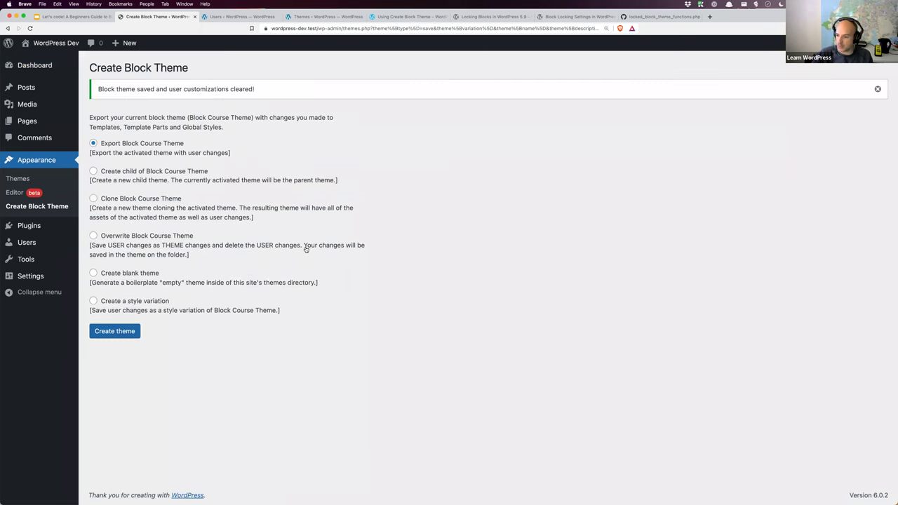
pyautogui.press('super+Tab')
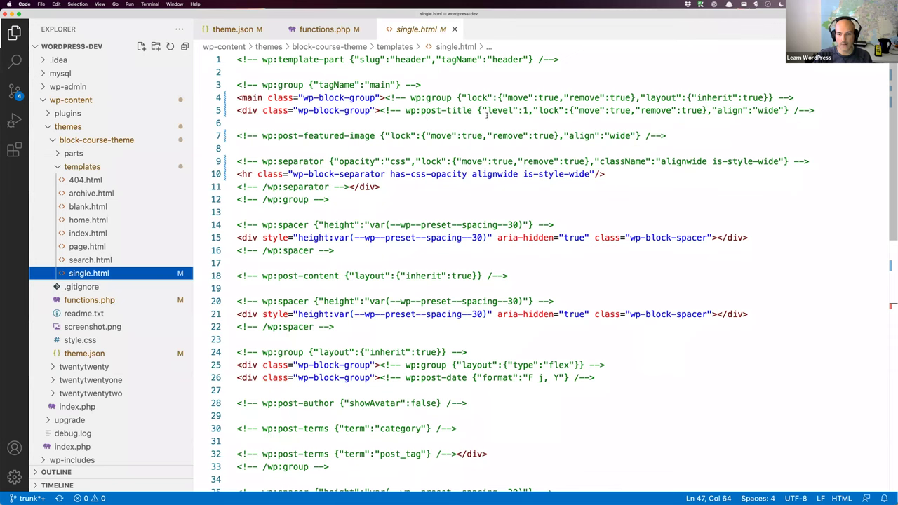
# Step: Review each 'lock' attribute in single.html on the main group and post title, then return to the browser
pyautogui.click(494, 98)
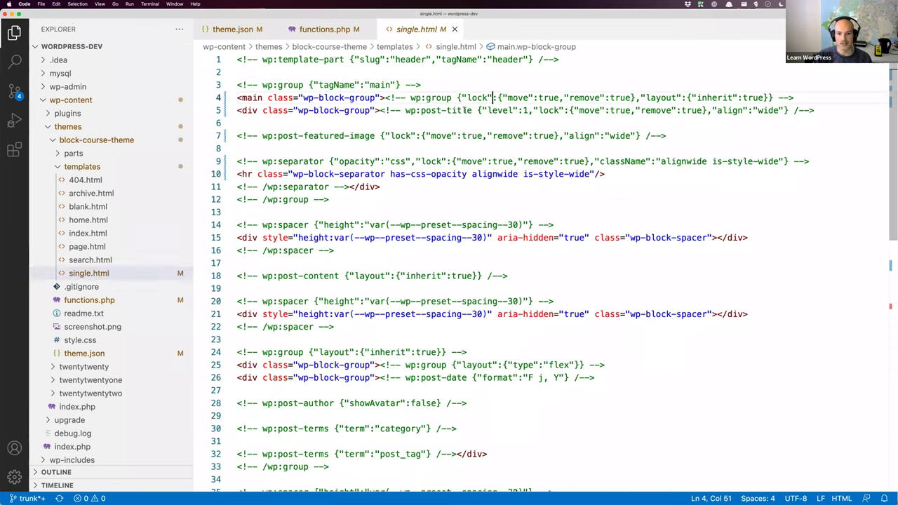
pyautogui.doubleClick(549, 110)
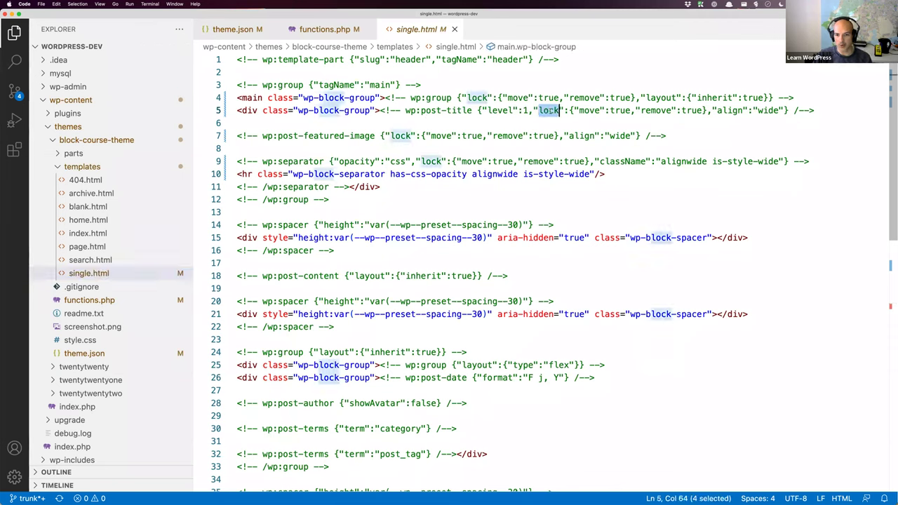
pyautogui.press('super+g')
pyautogui.press('super+g')
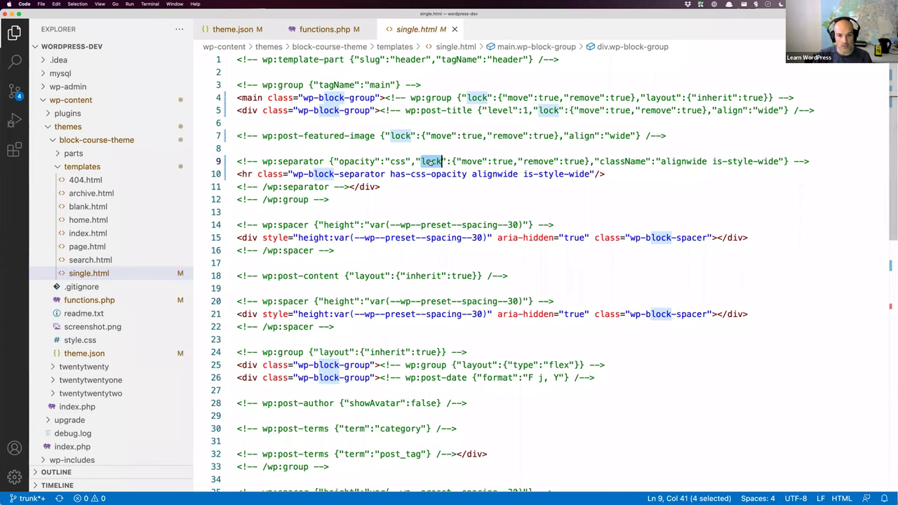
pyautogui.press('super+Tab')
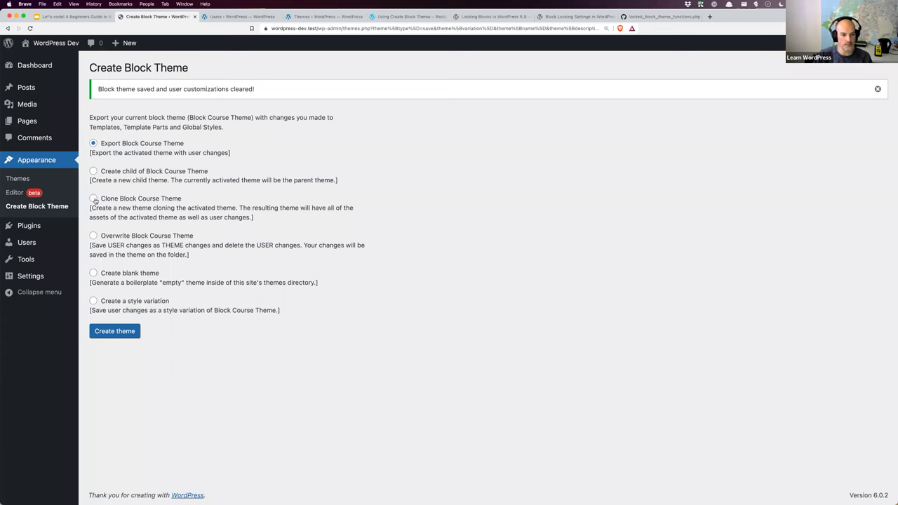
# Step: Clone Block Course Theme as 'Client Locked Theme' and save clientlockedtheme.zip to the Desktop
pyautogui.click(94, 199)
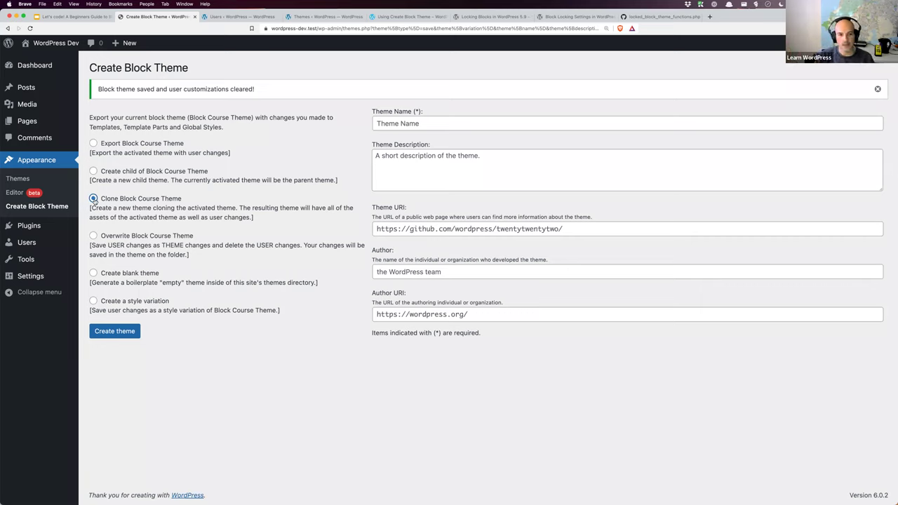
pyautogui.click(460, 125)
pyautogui.write('Client Theme')
pyautogui.press('BackSpace')
pyautogui.press('BackSpace')
pyautogui.press('BackSpace')
pyautogui.press('BackSpace')
pyautogui.press('BackSpace')
pyautogui.press('BackSpace')
pyautogui.write('Lck')
pyautogui.press('BackSpace')
pyautogui.press('BackSpace')
pyautogui.write('ocked Theme')
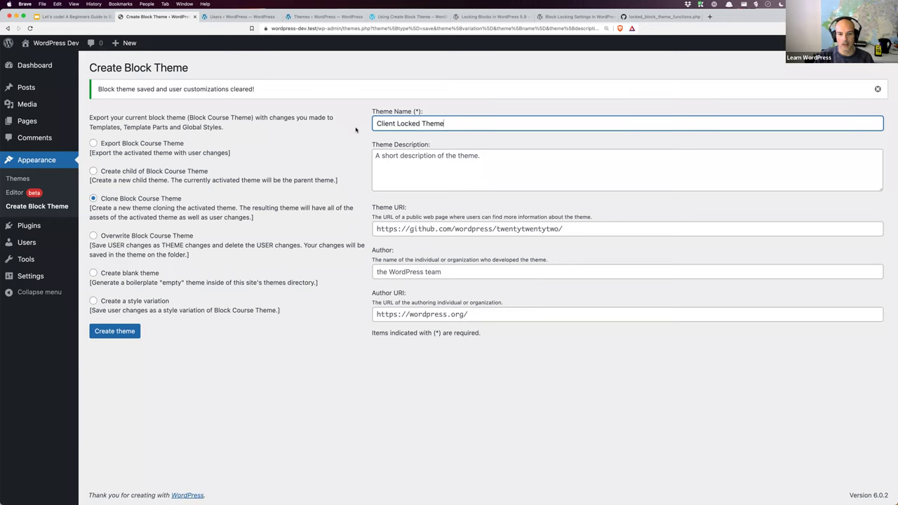
pyautogui.press('super+a')
pyautogui.click(432, 168)
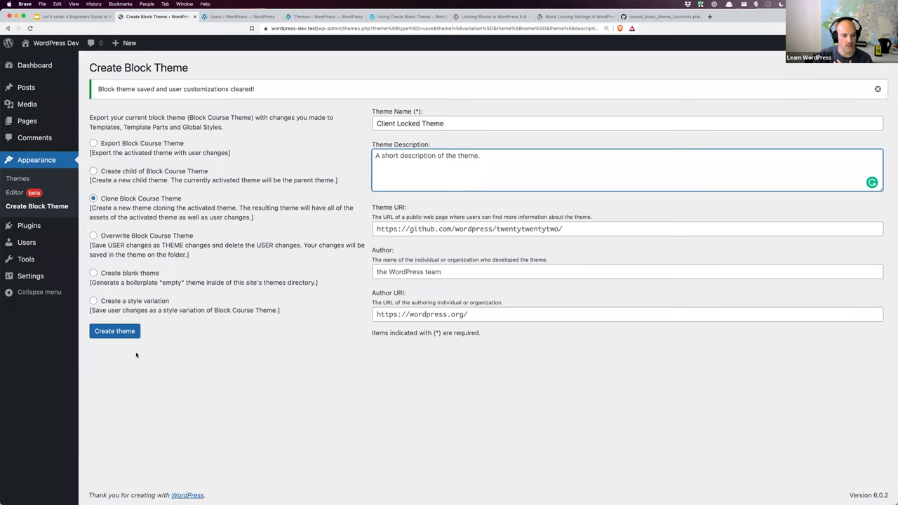
pyautogui.click(120, 336)
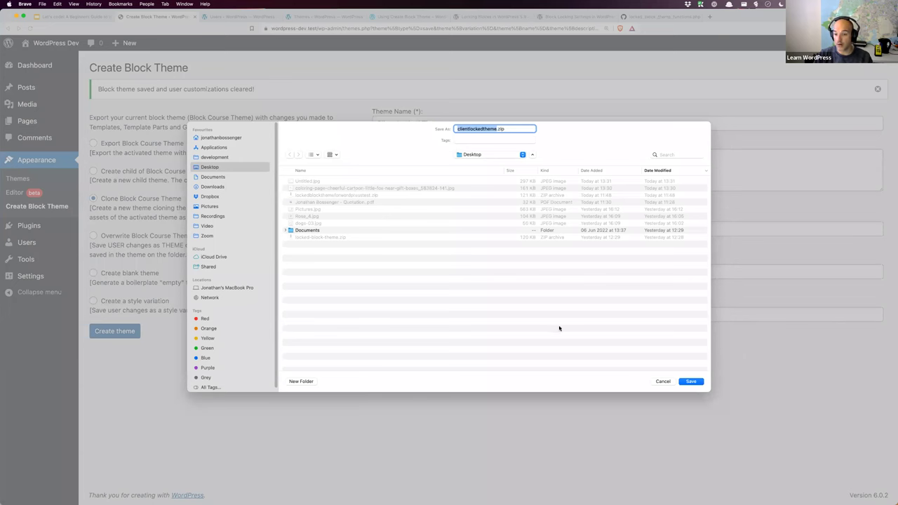
pyautogui.click(691, 381)
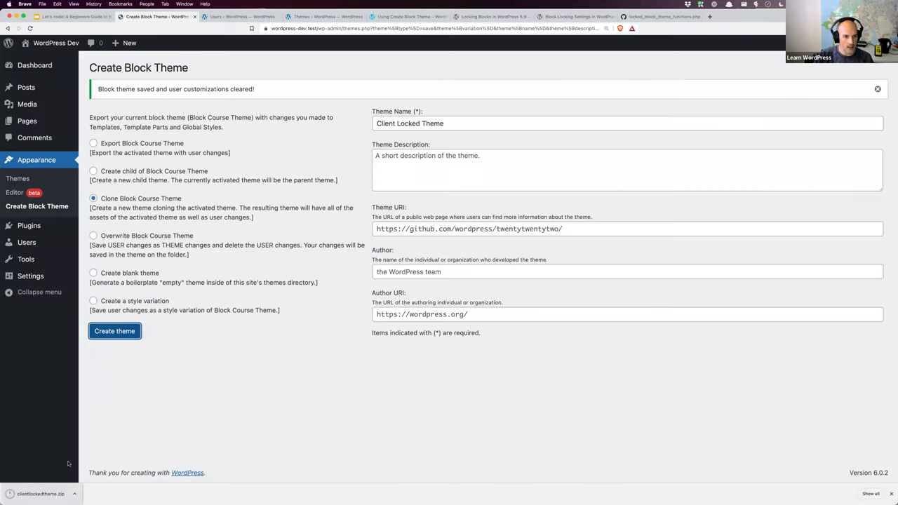
# Step: Upload clientlockedtheme.zip through Appearance > Themes > Add New and install it
pyautogui.click(236, 18)
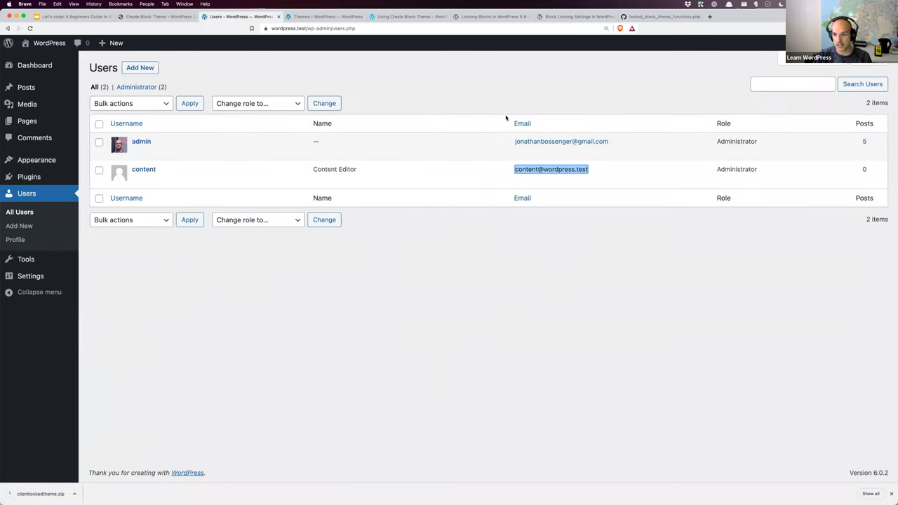
pyautogui.moveTo(856, 43)
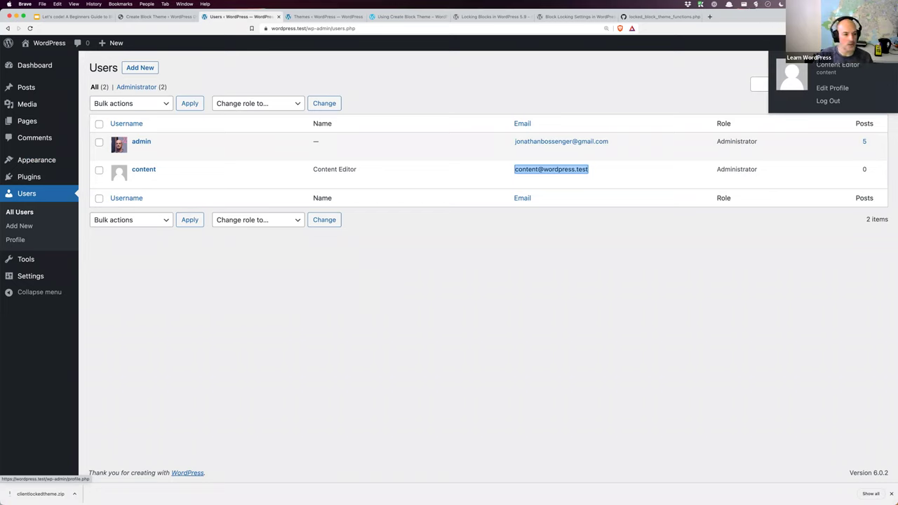
pyautogui.moveTo(40, 159)
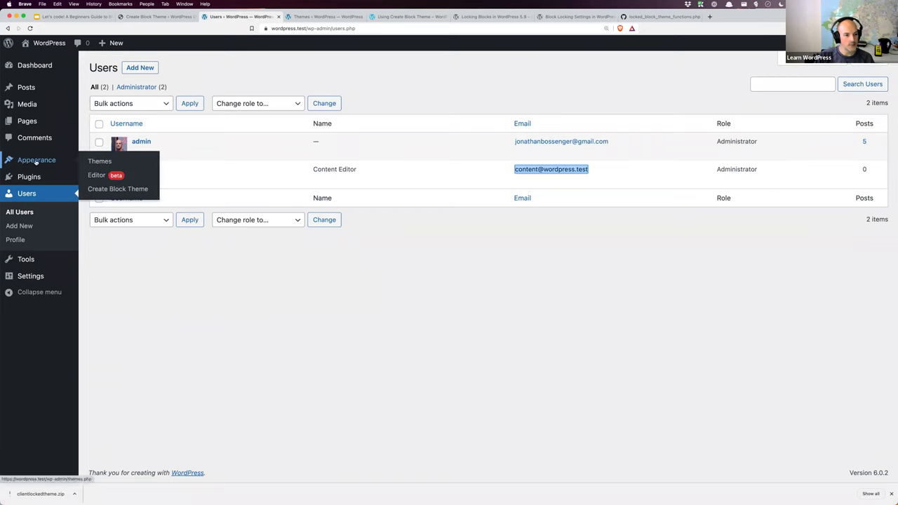
pyautogui.click(93, 162)
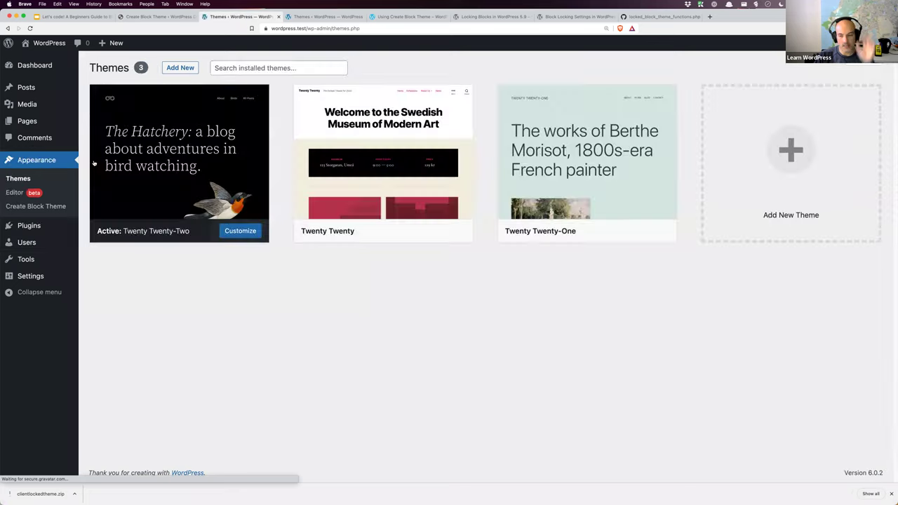
pyautogui.click(181, 68)
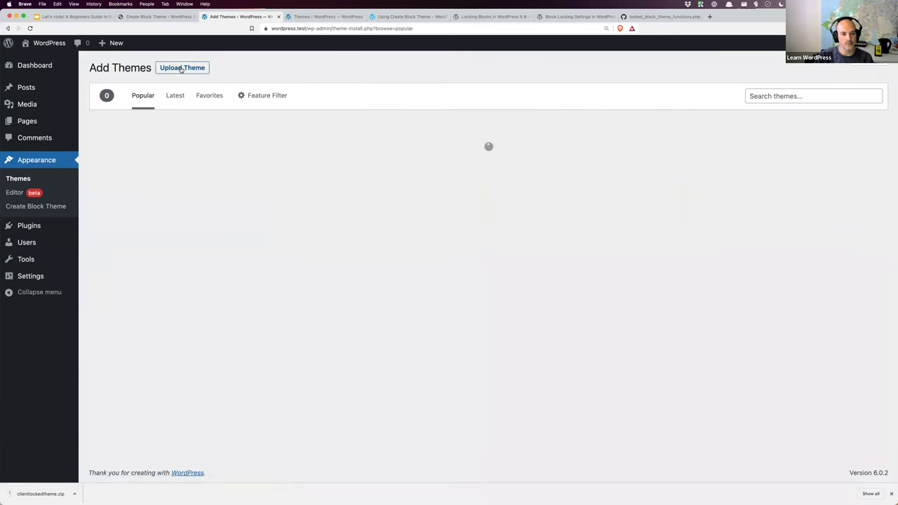
pyautogui.click(181, 68)
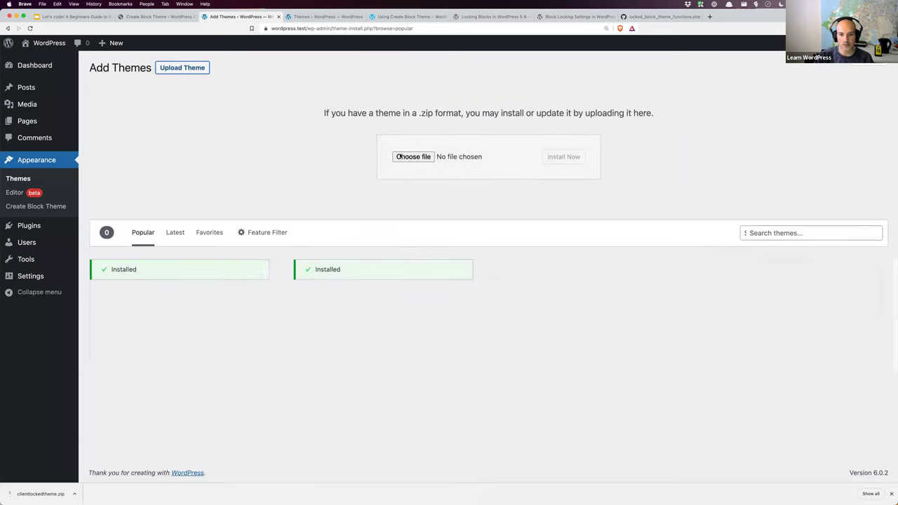
pyautogui.click(413, 157)
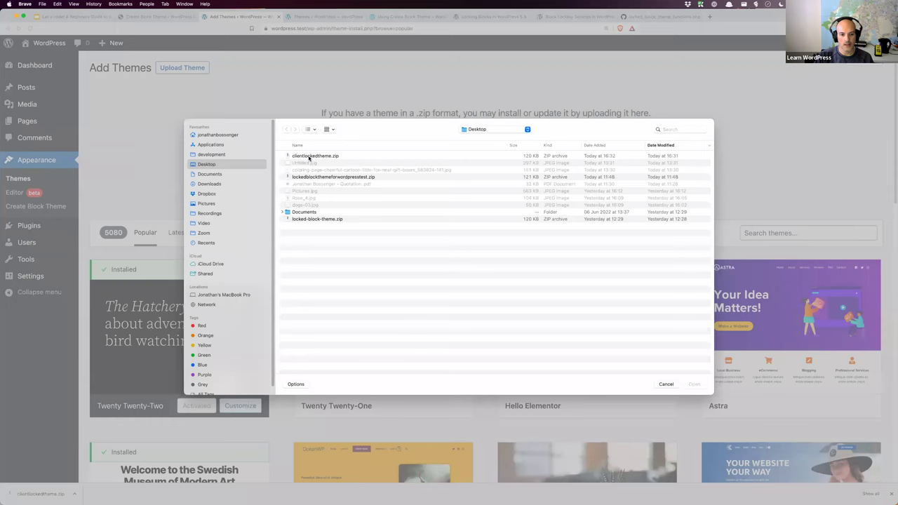
pyautogui.click(309, 156)
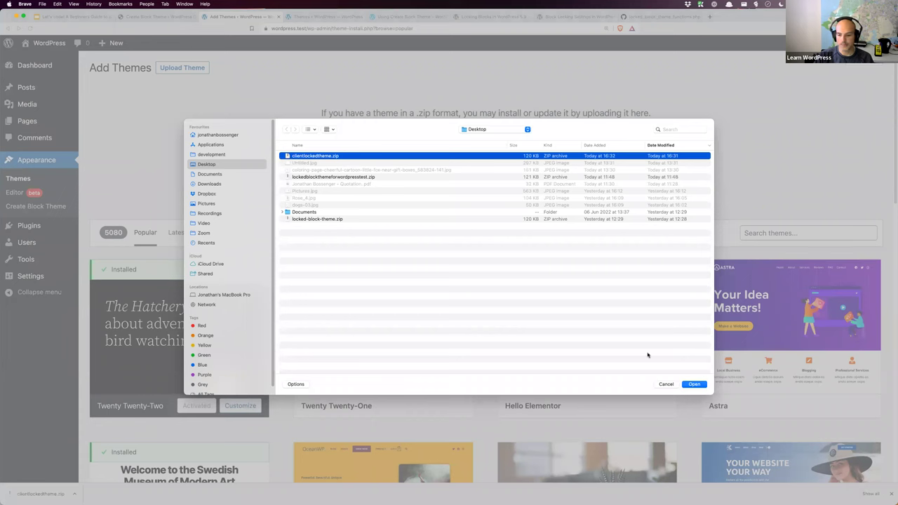
pyautogui.click(693, 384)
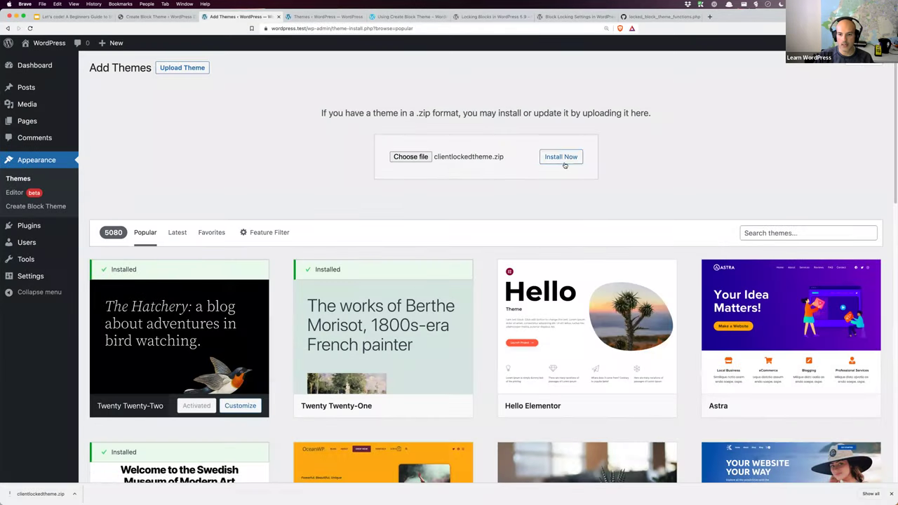
pyautogui.click(564, 164)
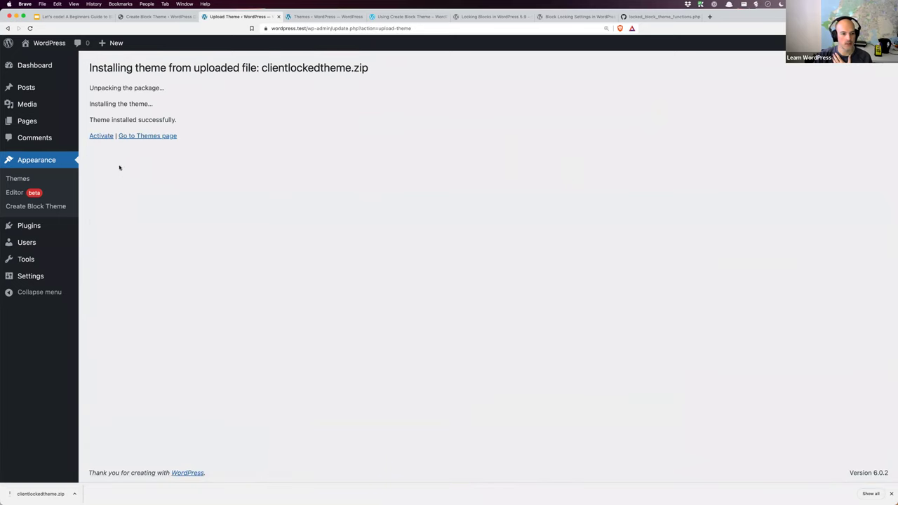
# Step: Activate Client Locked Theme and view the site's front end in a new tab
pyautogui.click(104, 138)
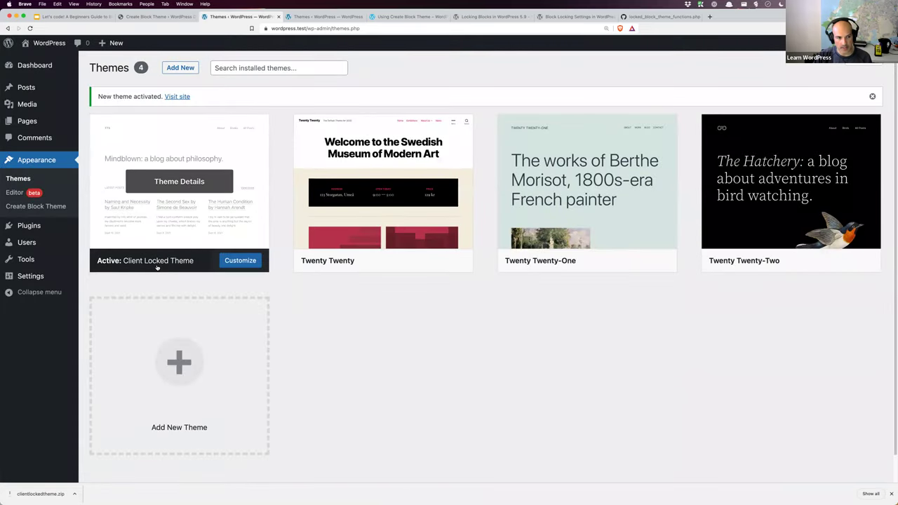
pyautogui.moveTo(44, 43)
pyautogui.rightClick(35, 60)
pyautogui.press('Return')
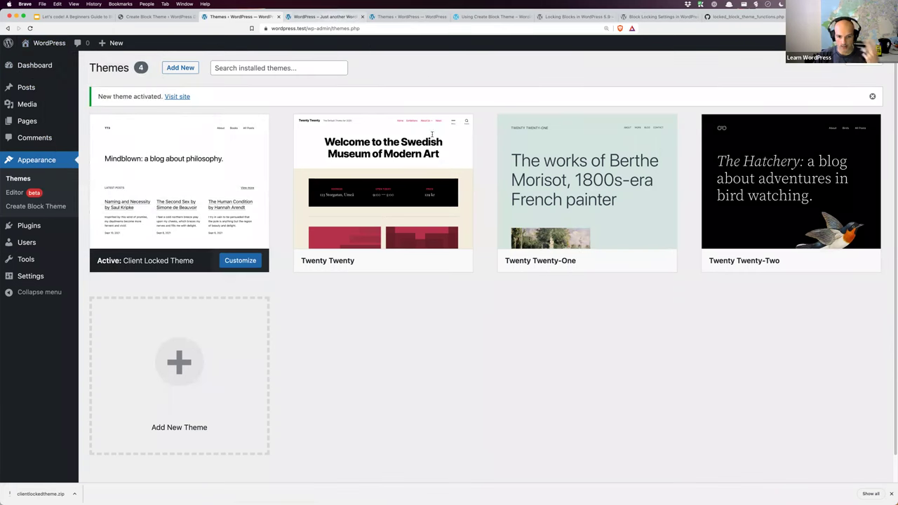
pyautogui.hotkey('ctrl', 'Tab')
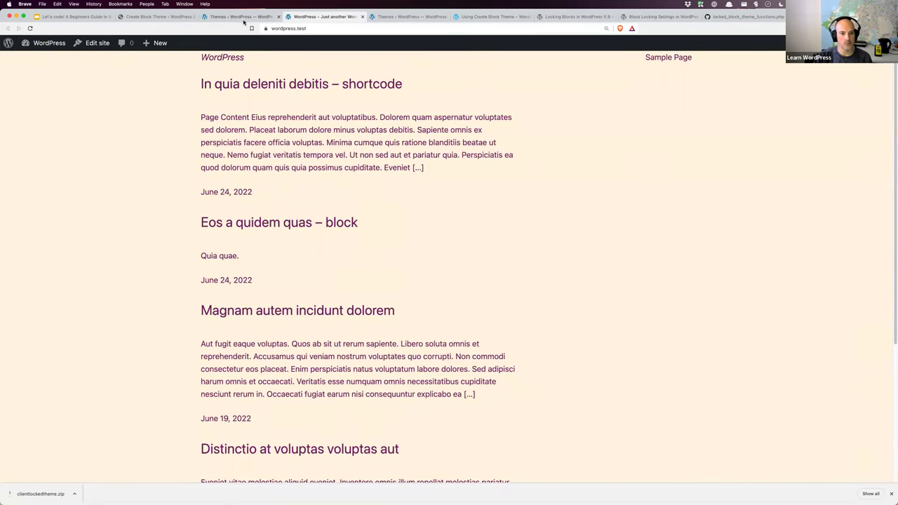
# Step: Go back to the Themes page and launch the site editor
pyautogui.click(245, 17)
pyautogui.moveTo(407, 199)
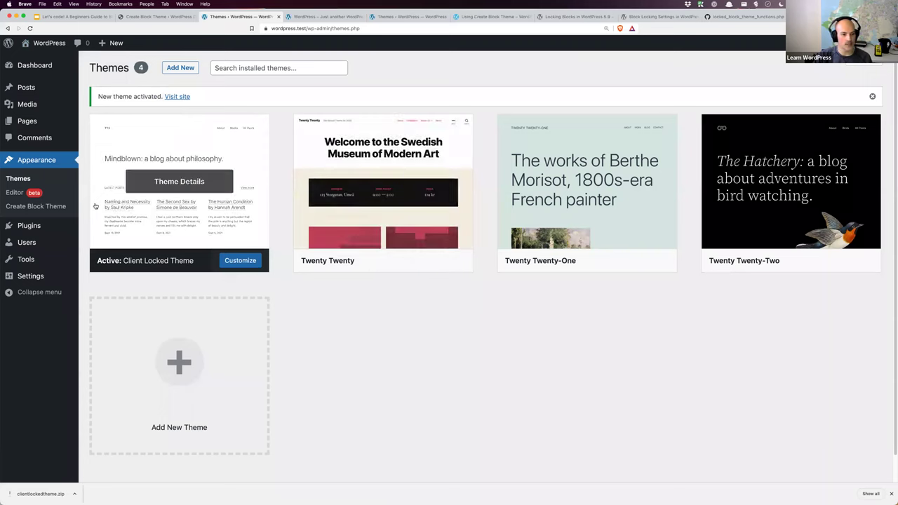
pyautogui.click(19, 196)
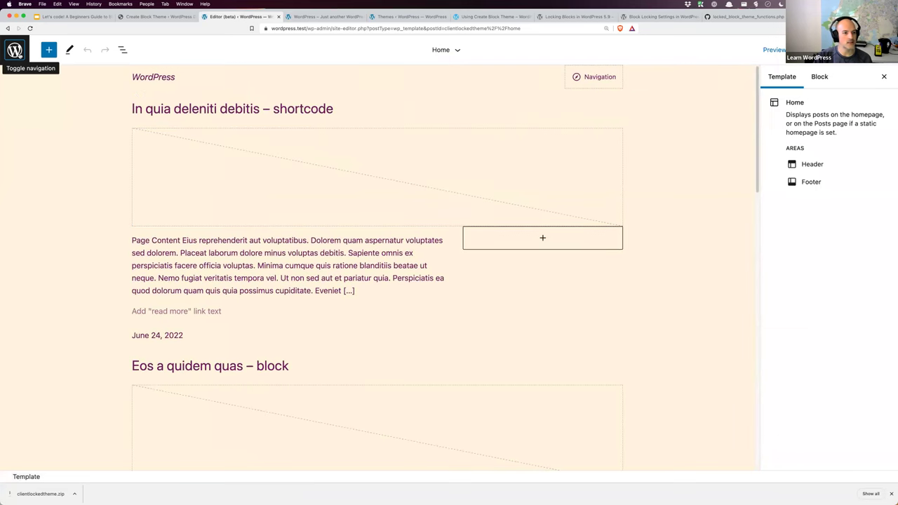
pyautogui.click(15, 50)
pyautogui.click(45, 168)
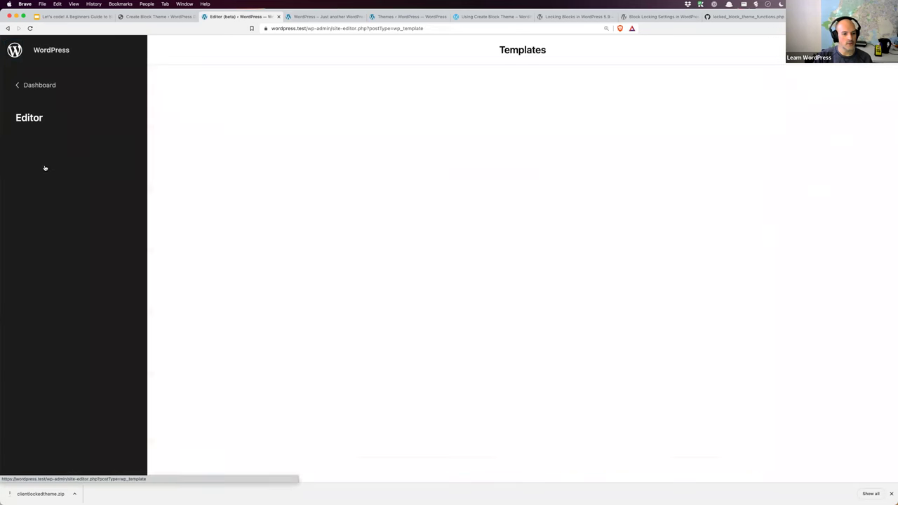
pyautogui.scroll(-1, 402, 285)
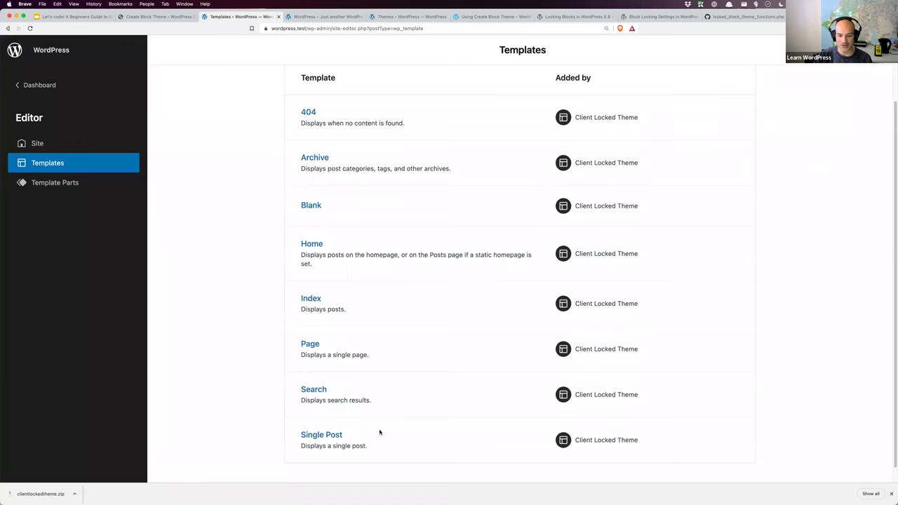
pyautogui.click(333, 436)
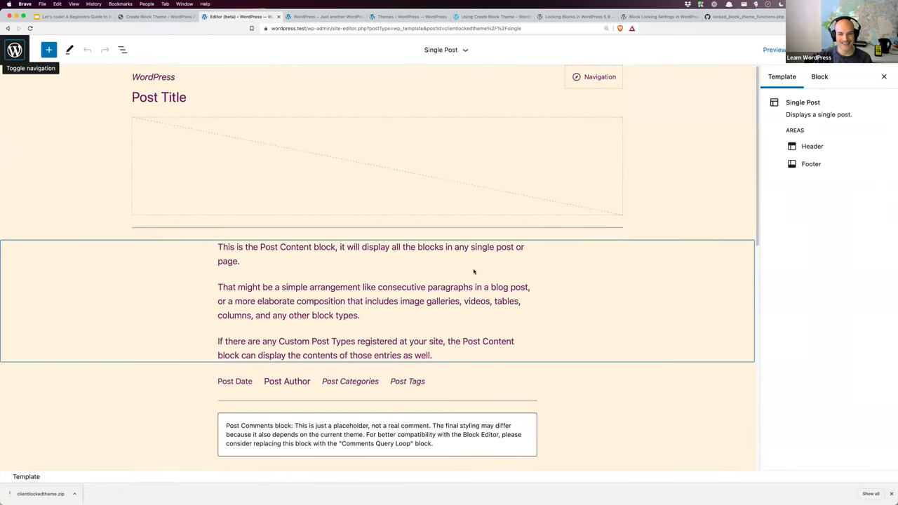
pyautogui.click(196, 98)
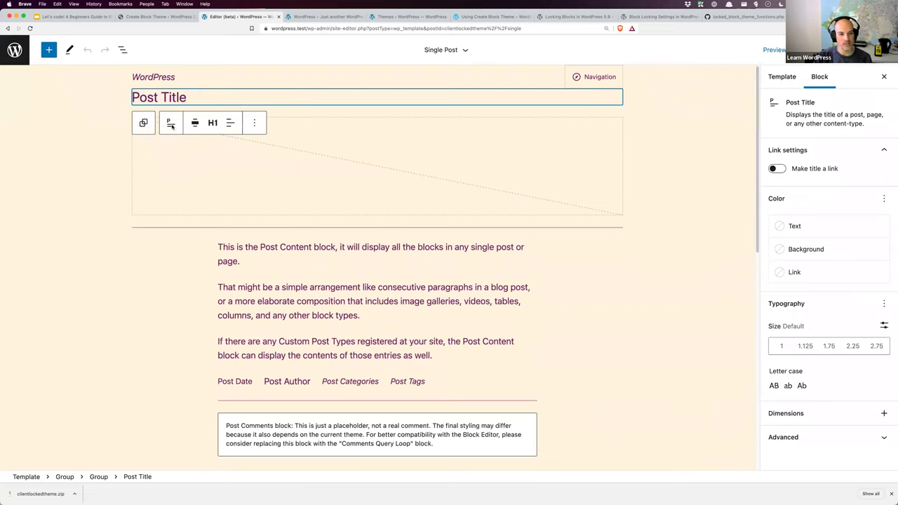
pyautogui.click(254, 124)
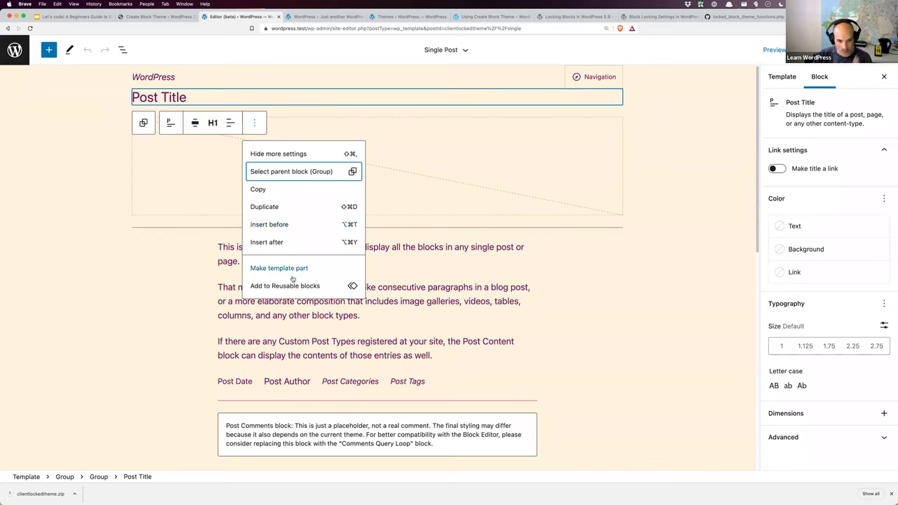
pyautogui.click(195, 166)
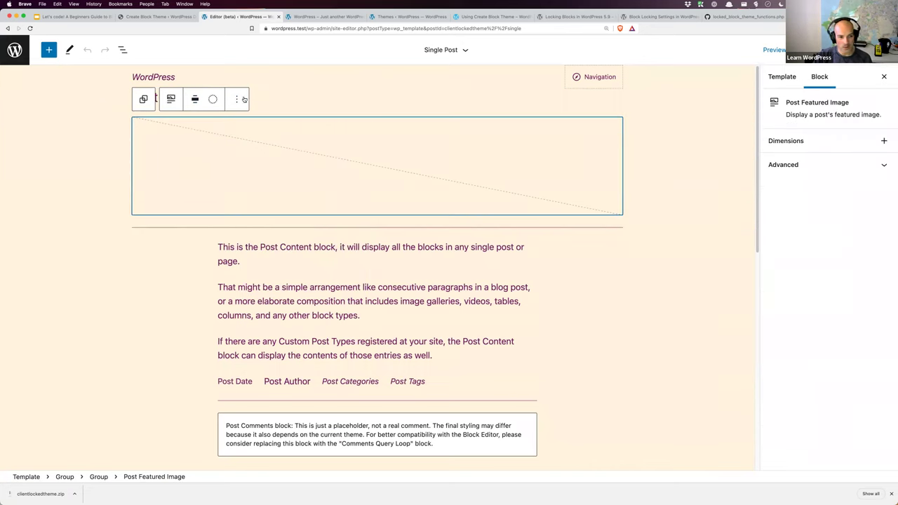
pyautogui.click(237, 99)
pyautogui.click(200, 197)
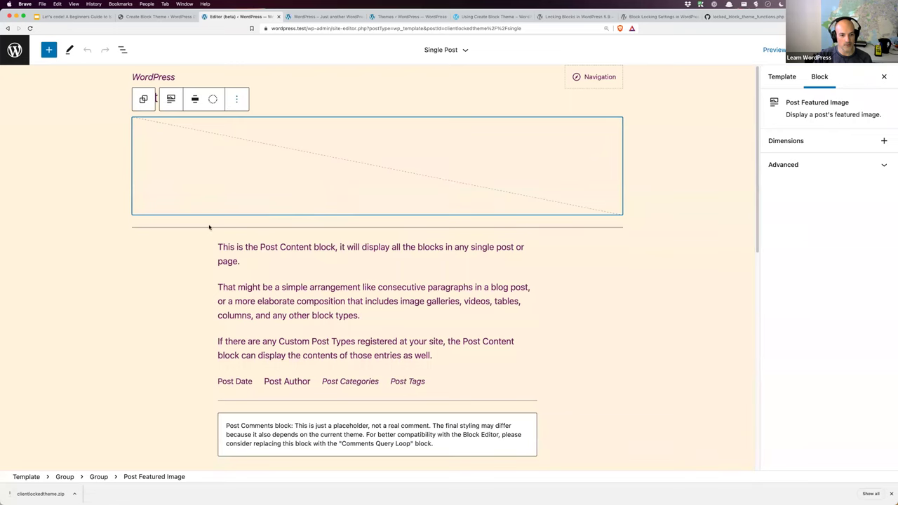
pyautogui.click(209, 232)
pyautogui.click(243, 253)
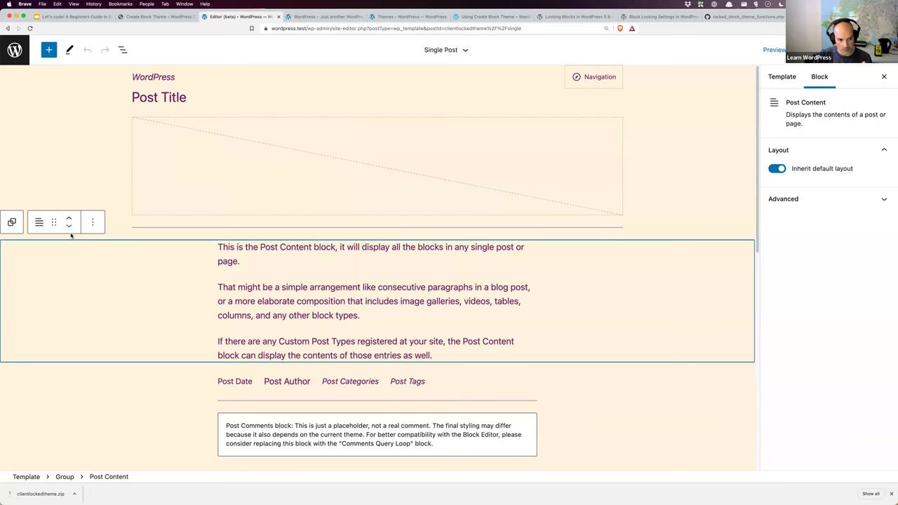
pyautogui.click(91, 222)
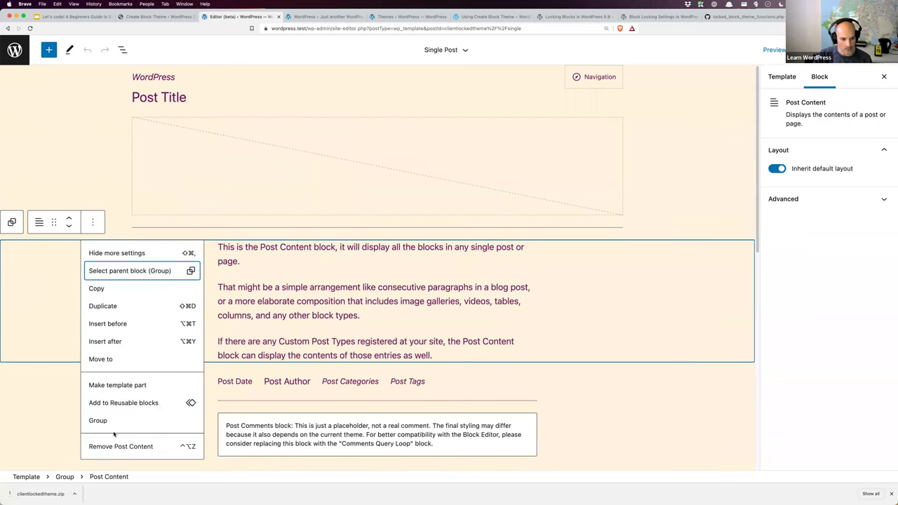
pyautogui.click(168, 51)
pyautogui.click(122, 50)
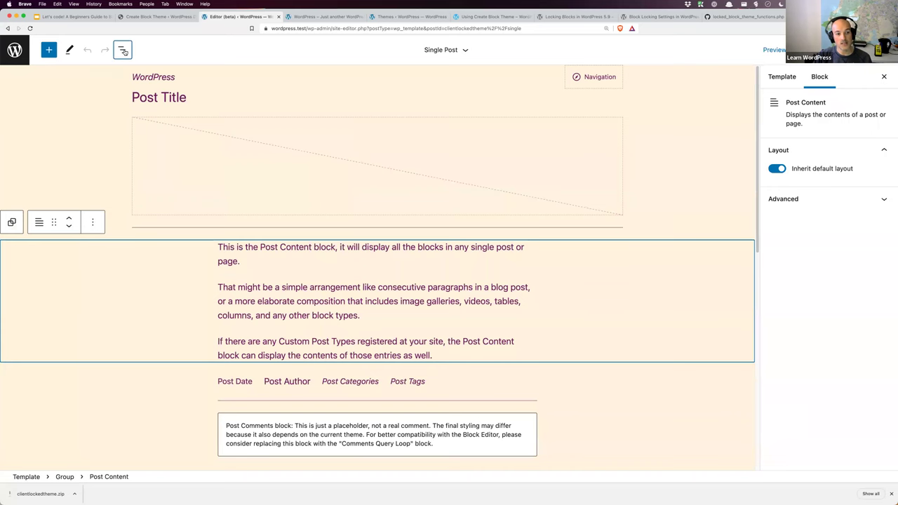
# Step: Expand the locked inner Group in List View, check its reduced options, then select Post Content
pyautogui.click(22, 136)
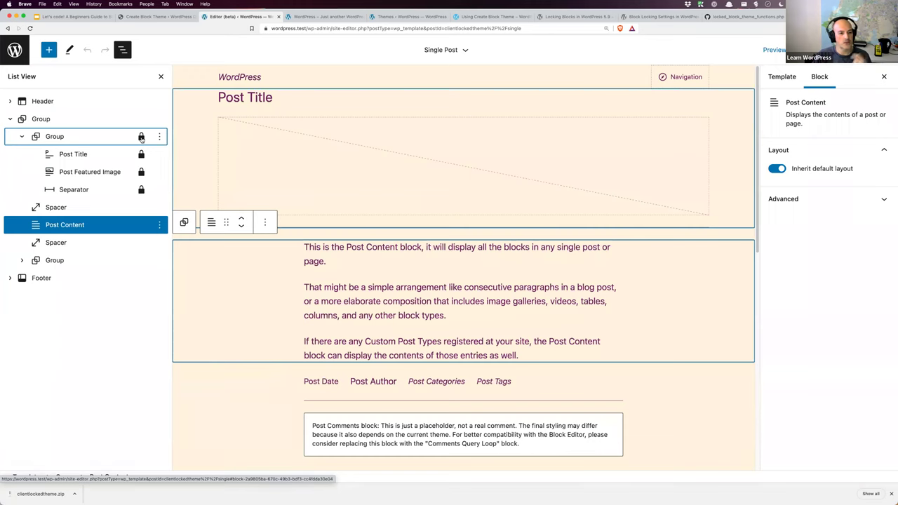
pyautogui.click(141, 137)
pyautogui.click(160, 137)
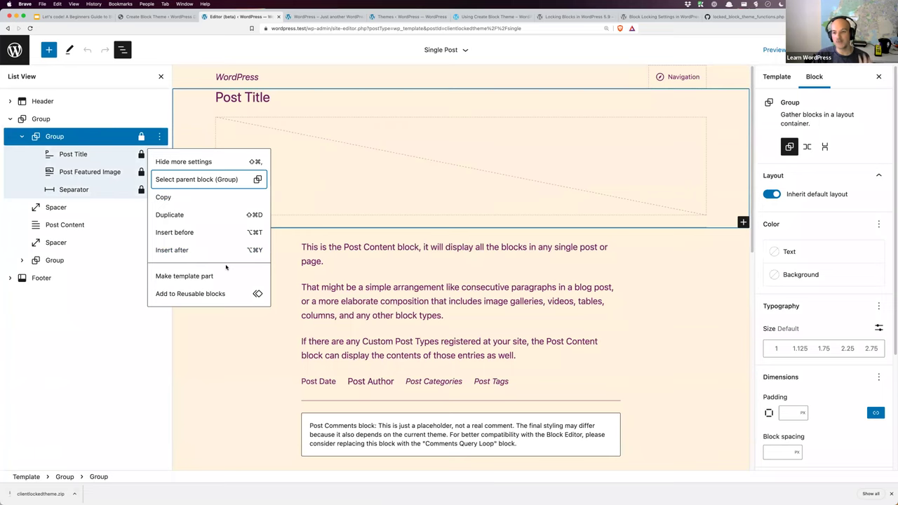
pyautogui.click(320, 287)
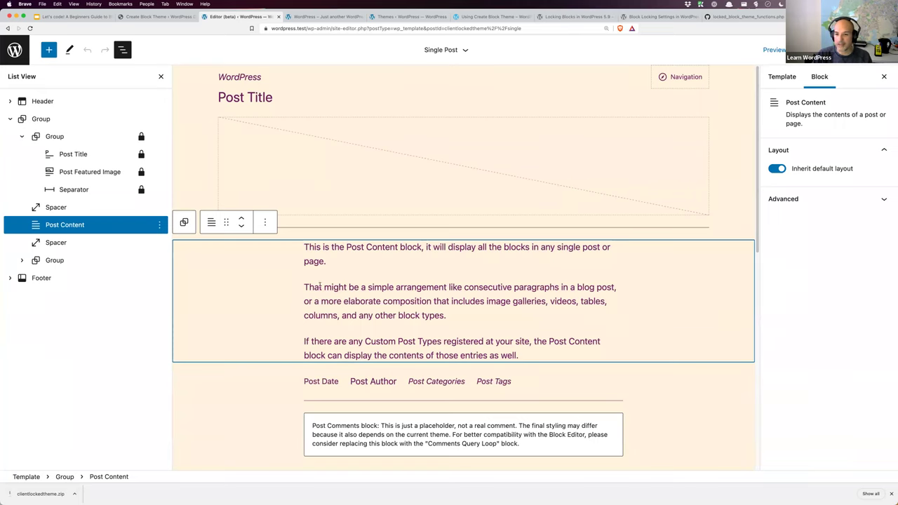
# Step: In VS Code, open the wordpress site folder as the project
pyautogui.press('super+Tab')
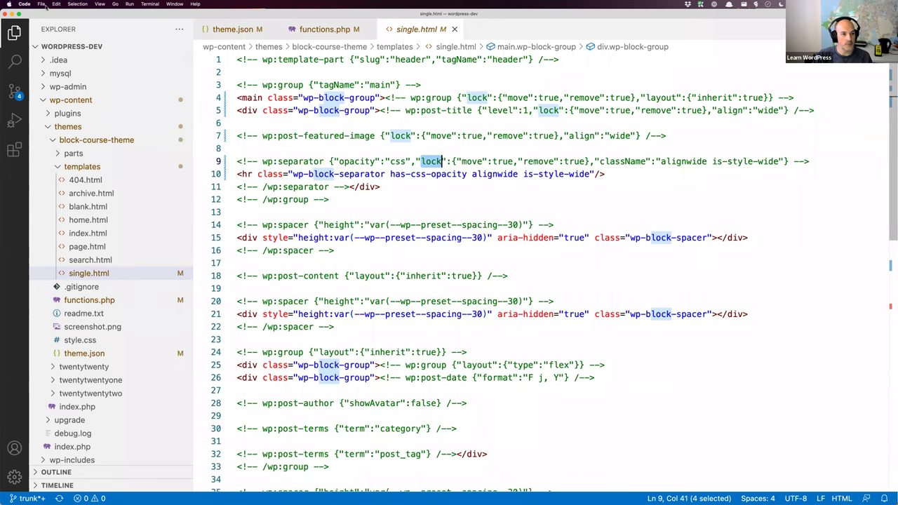
pyautogui.click(42, 4)
pyautogui.click(42, 4)
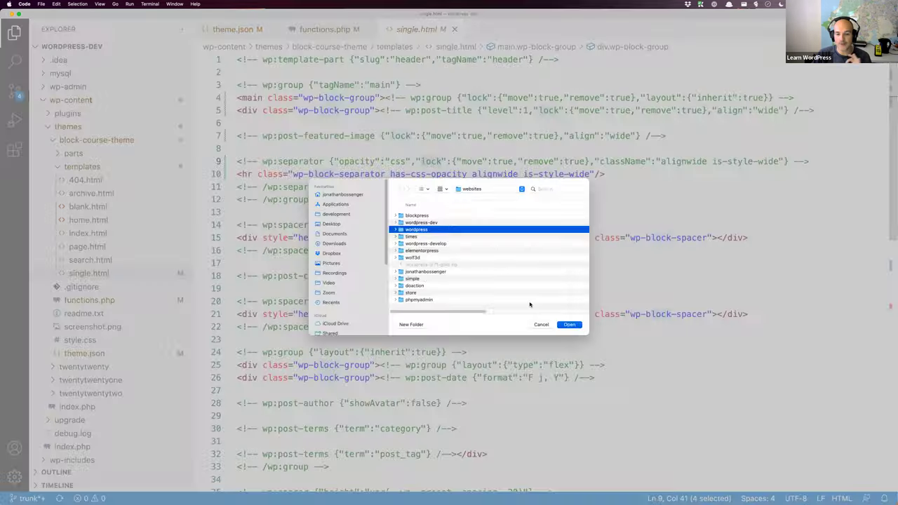
pyautogui.click(570, 308)
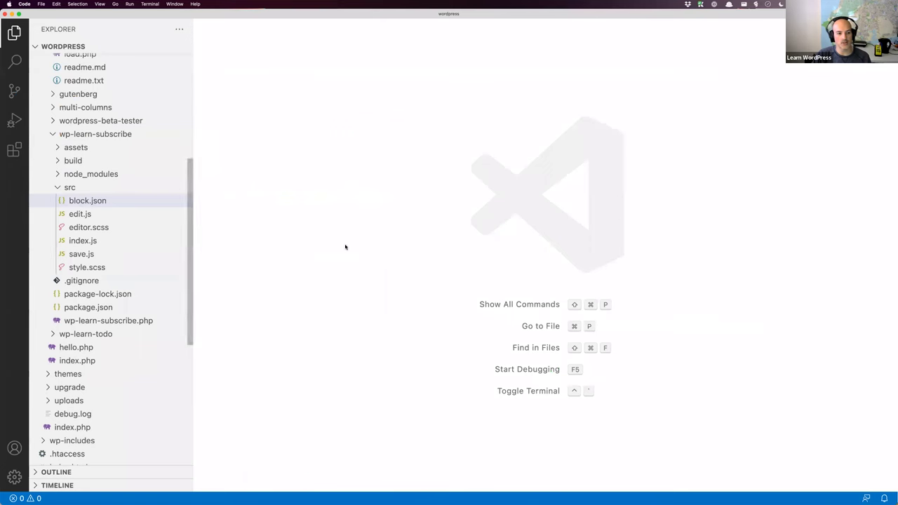
pyautogui.scroll(5, 127, 228)
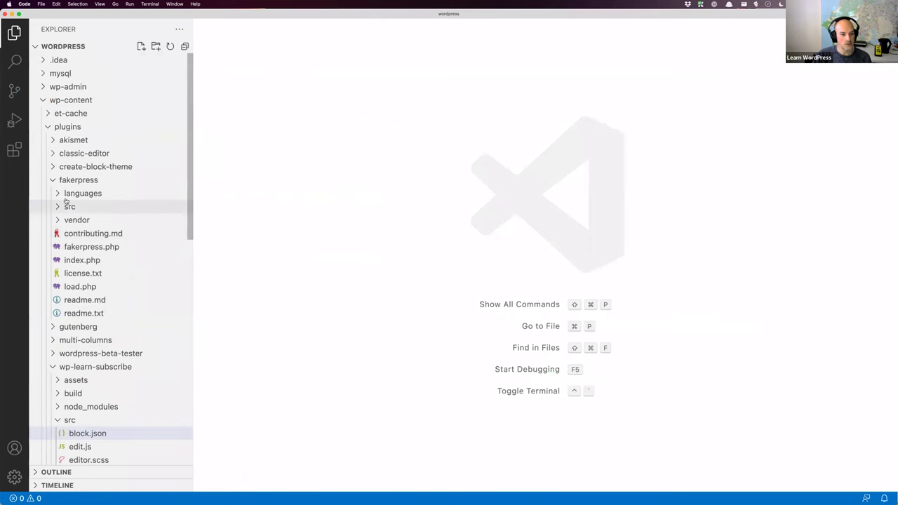
# Step: Expand themes/clientlockedtheme/templates and view functions.php and single.html with its lock attributes
pyautogui.click(49, 126)
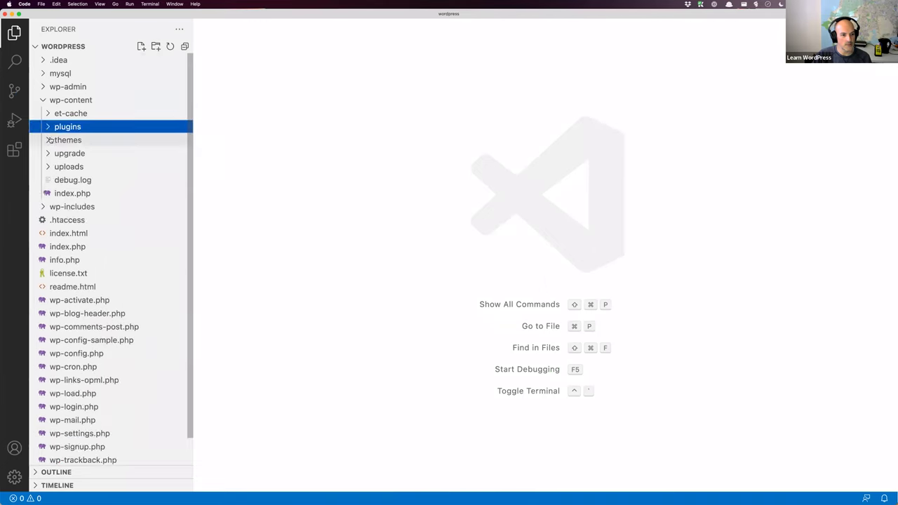
pyautogui.click(48, 140)
pyautogui.click(56, 153)
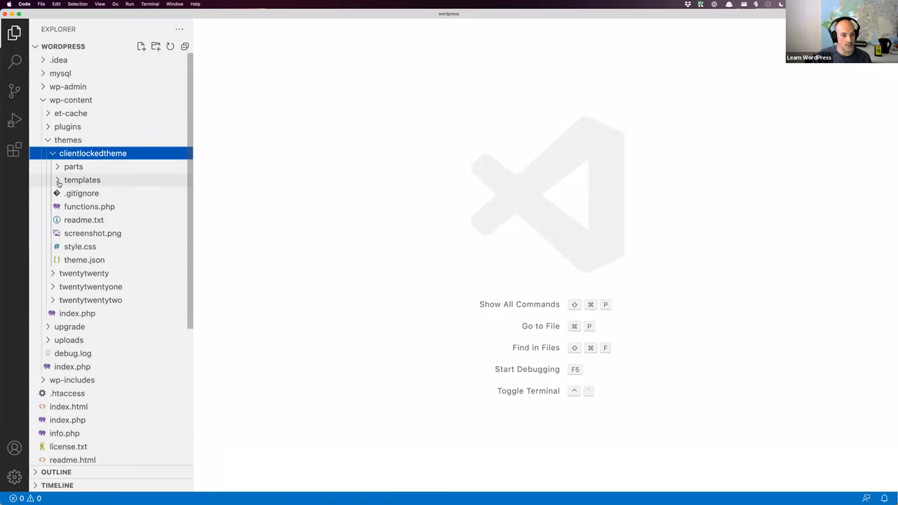
pyautogui.click(60, 181)
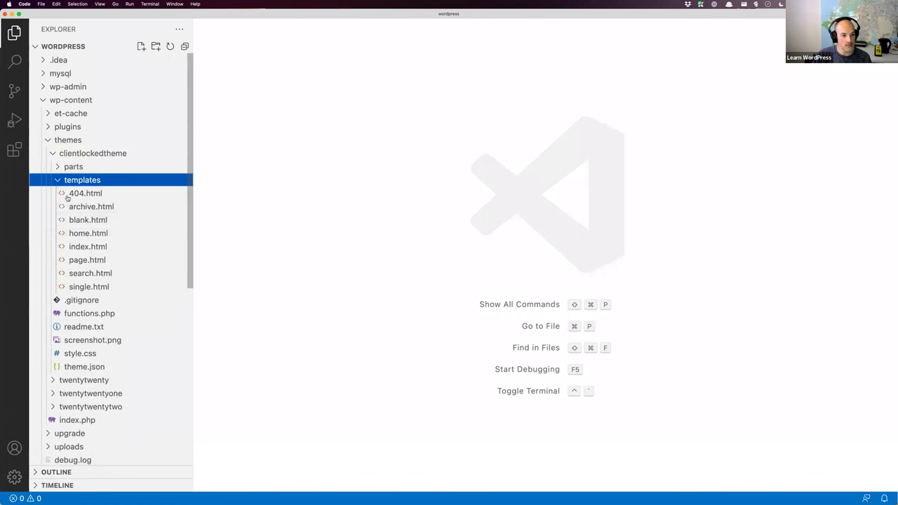
pyautogui.click(87, 313)
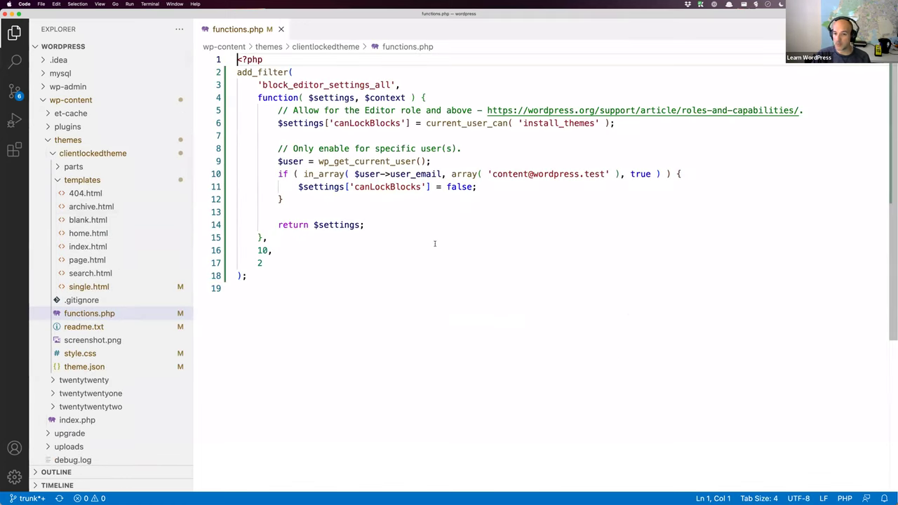
pyautogui.press('super+shift+e')
pyautogui.click(100, 287)
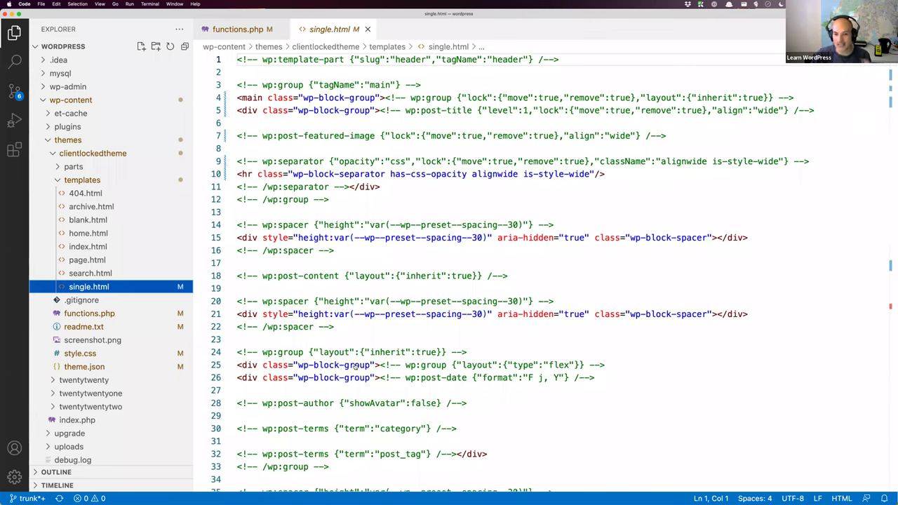
pyautogui.press('super+Tab')
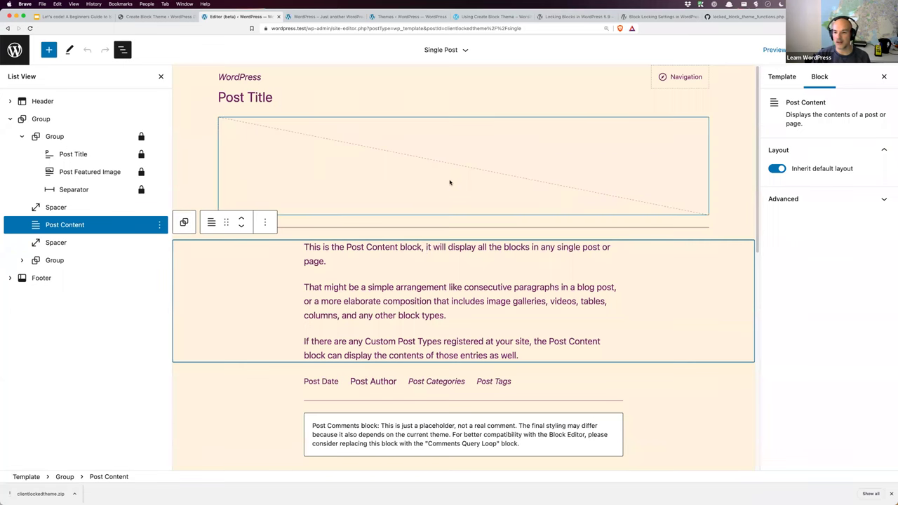
# Step: Select the Post Title block and look at the global Styles > Typography settings
pyautogui.click(327, 100)
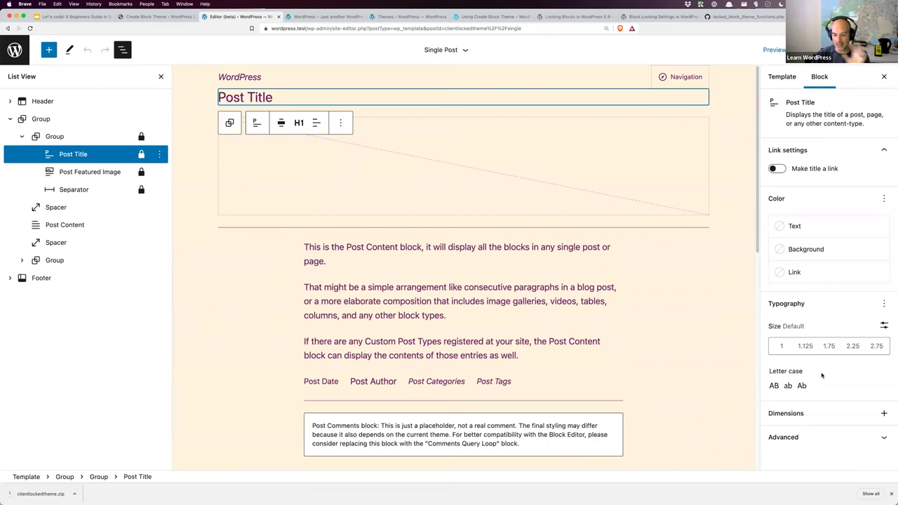
pyautogui.click(839, 49)
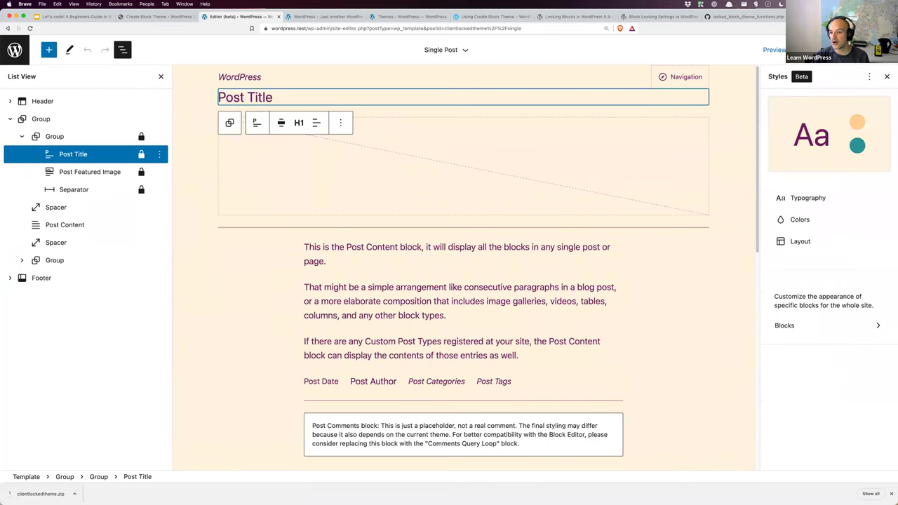
pyautogui.click(803, 199)
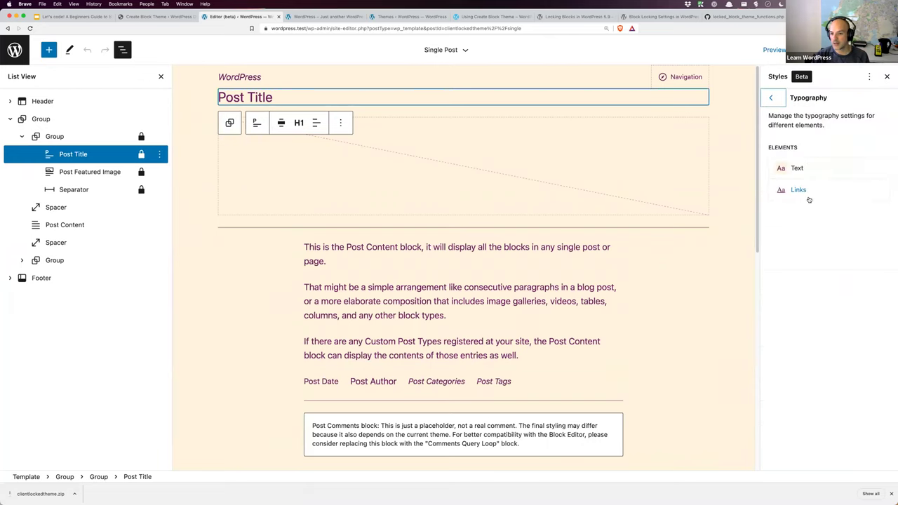
pyautogui.click(770, 97)
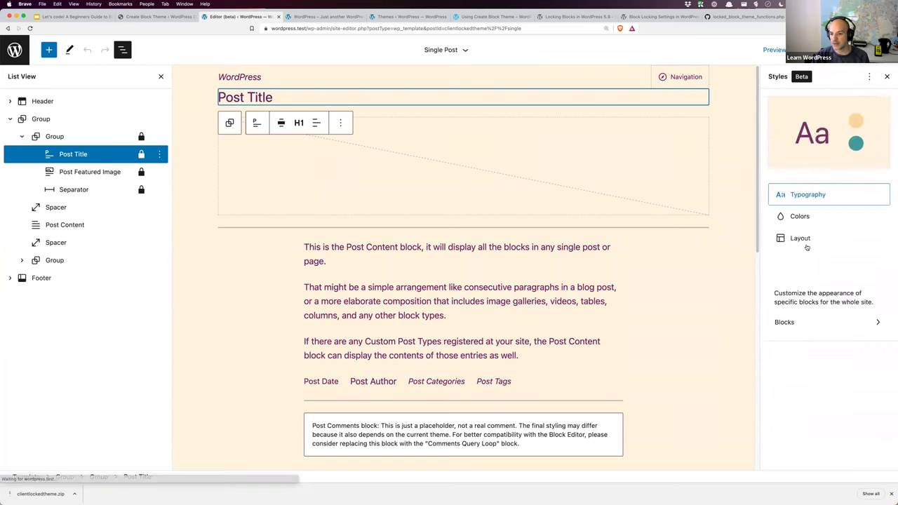
# Step: View the Post Title block's typography under Styles > Blocks, then return to the Create Block Theme tab
pyautogui.click(794, 324)
pyautogui.scroll(-10, 807, 304)
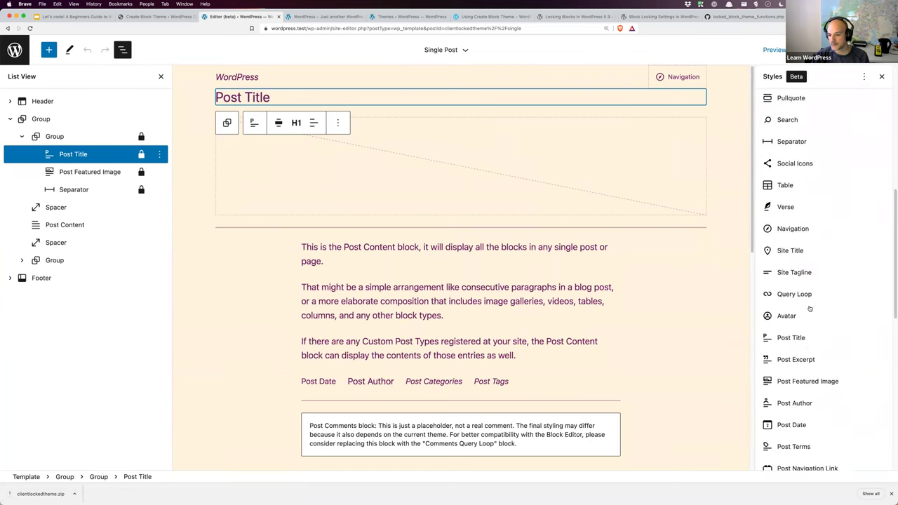
pyautogui.click(797, 303)
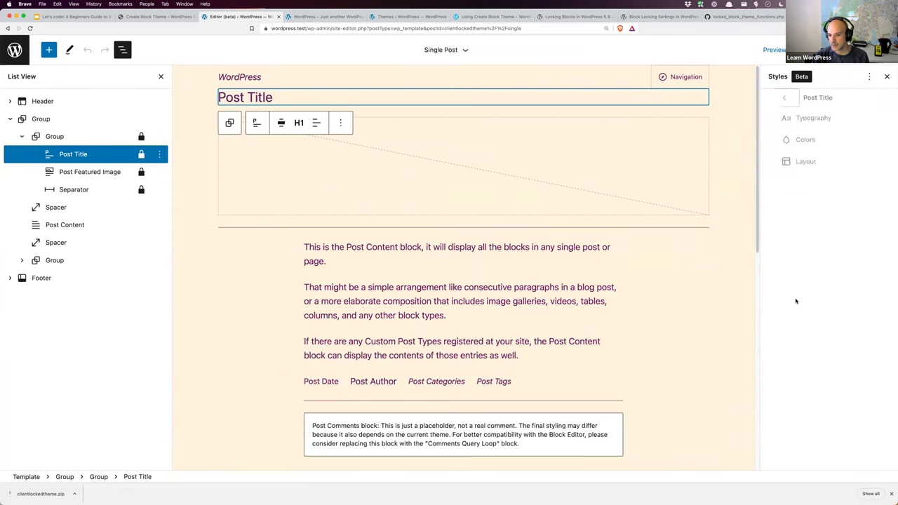
pyautogui.click(797, 120)
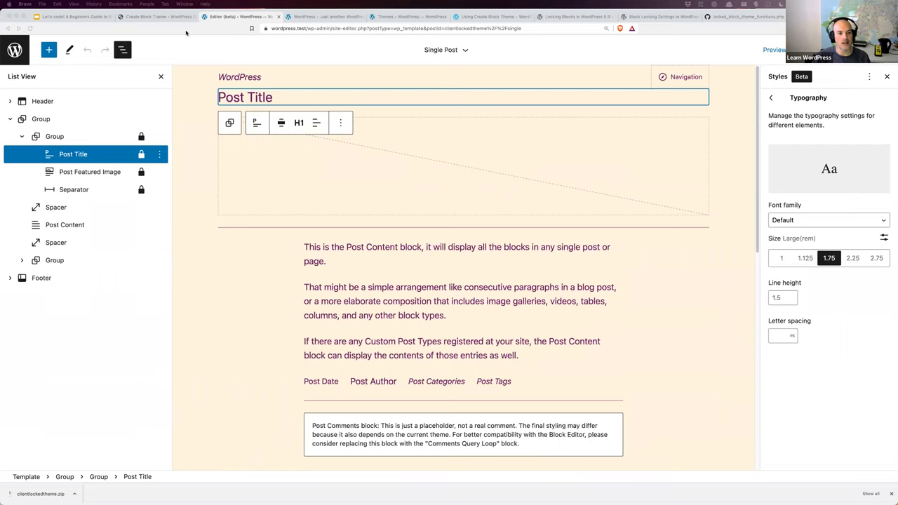
pyautogui.hotkey('ctrl', 'shift', 'Tab')
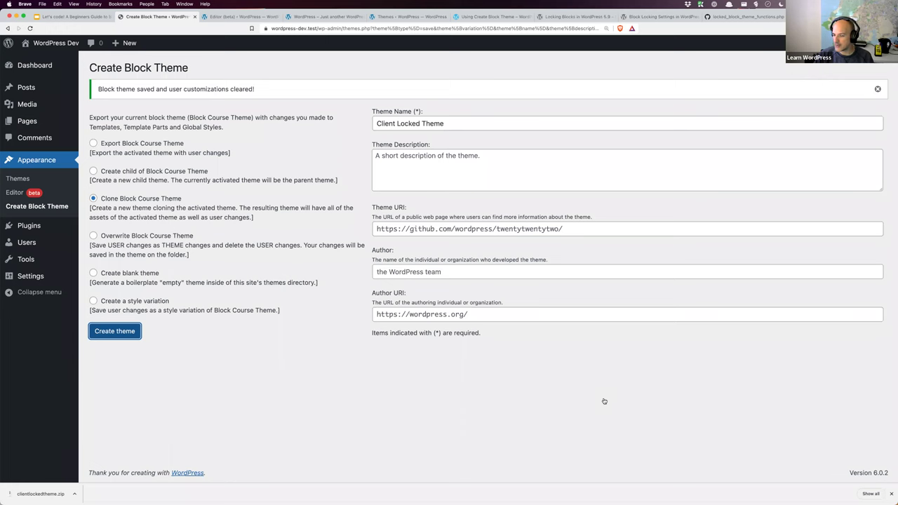
# Step: Add a second quoted test user e-mail, suffixed with 2, to the in_array list on line 10
pyautogui.press('super+Tab')
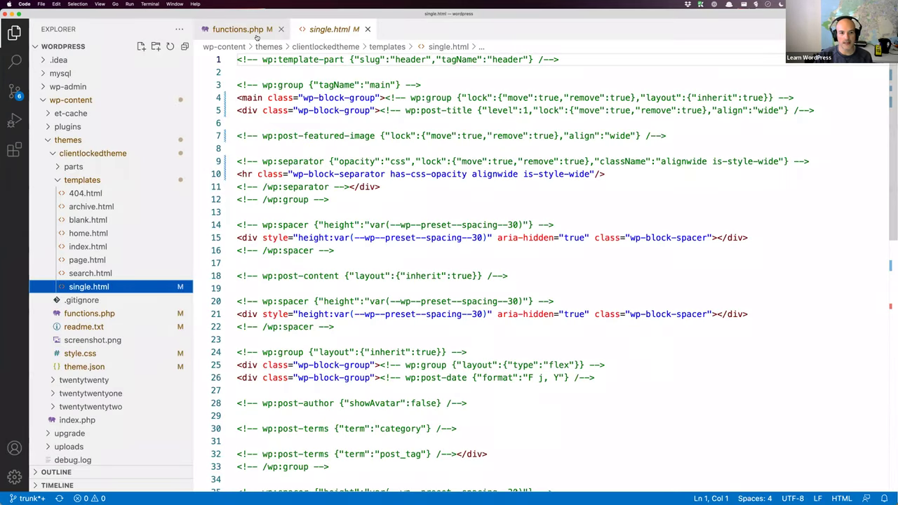
pyautogui.click(239, 29)
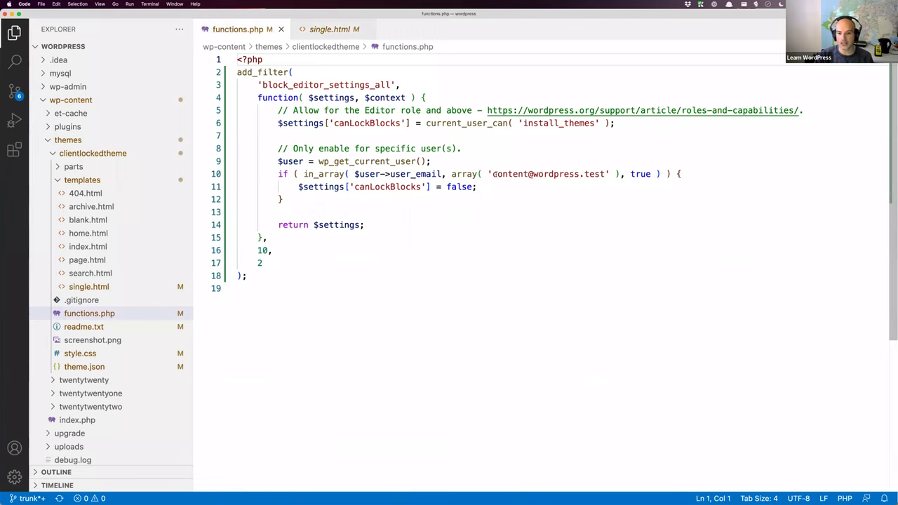
pyautogui.moveTo(493, 174); pyautogui.dragTo(606, 175)
pyautogui.press('super+c')
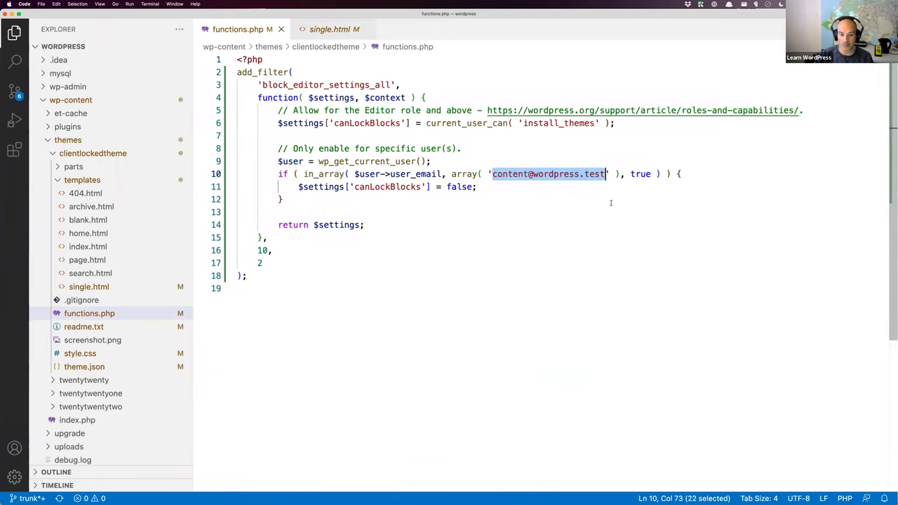
pyautogui.press('Right')
pyautogui.press('Right')
pyautogui.write(',')
pyautogui.press('super+v')
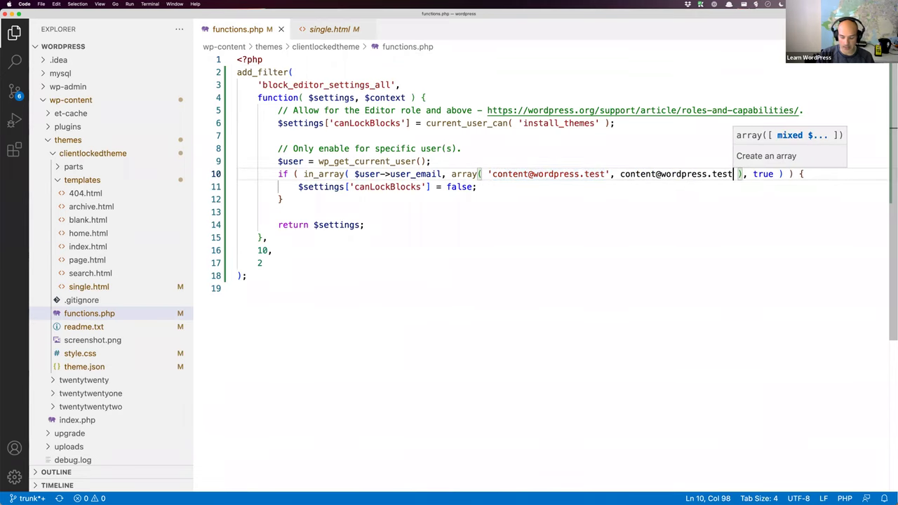
pyautogui.press('super+z')
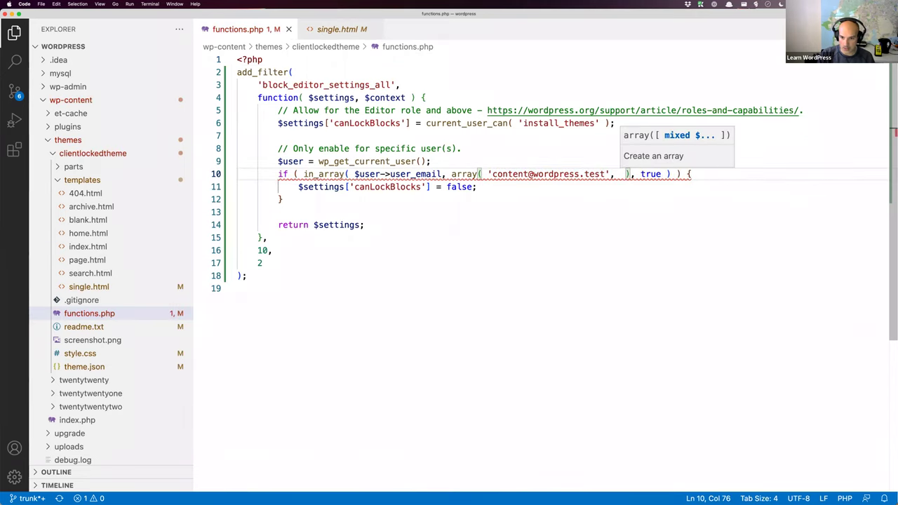
pyautogui.write("'")
pyautogui.press('super+v')
pyautogui.click(716, 174)
pyautogui.press('Left')
pyautogui.press('Left')
pyautogui.press('Left')
pyautogui.press('Left')
pyautogui.press('Left')
pyautogui.press('Left')
pyautogui.press('Left')
pyautogui.press('Left')
pyautogui.press('Left')
pyautogui.press('Left')
pyautogui.press('Left')
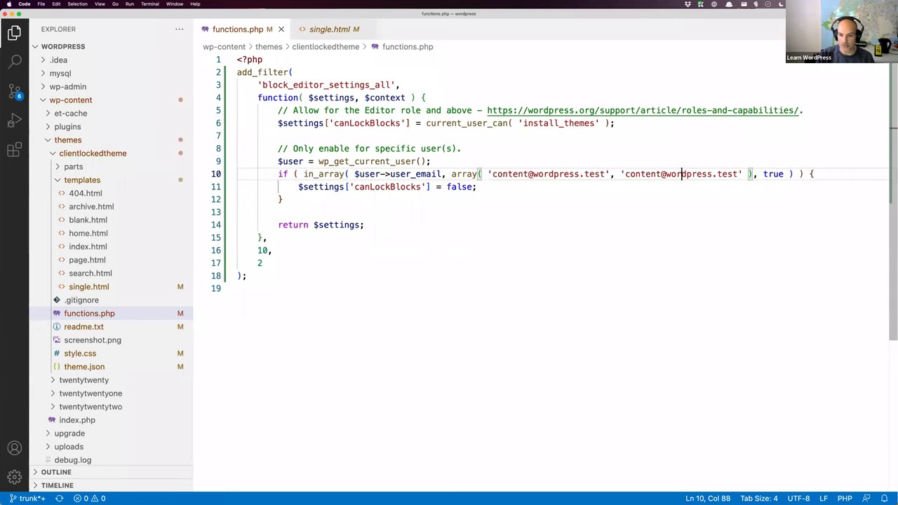
pyautogui.write('2')
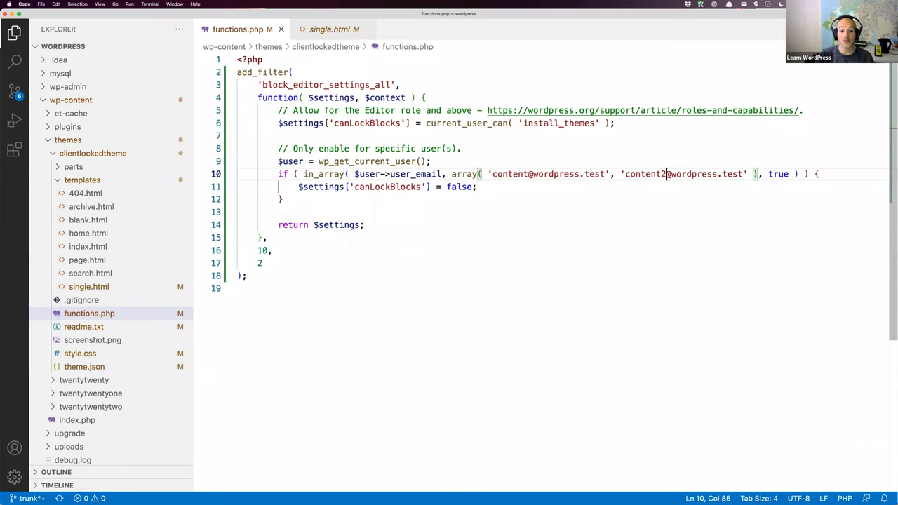
# Step: Replace current_user_can( 'install_themes' ) on line 6 with false and copy the user-check block
pyautogui.moveTo(426, 123); pyautogui.dragTo(606, 123)
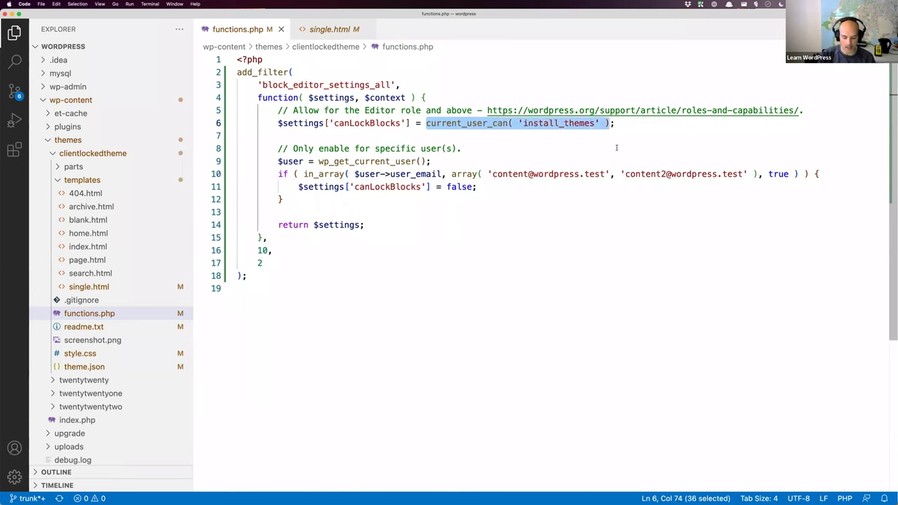
pyautogui.write('false')
pyautogui.press('Down')
pyautogui.press('Down')
pyautogui.press('Down')
pyautogui.press('Home')
pyautogui.hotkey('shift', 'Down')
pyautogui.hotkey('shift', 'Down')
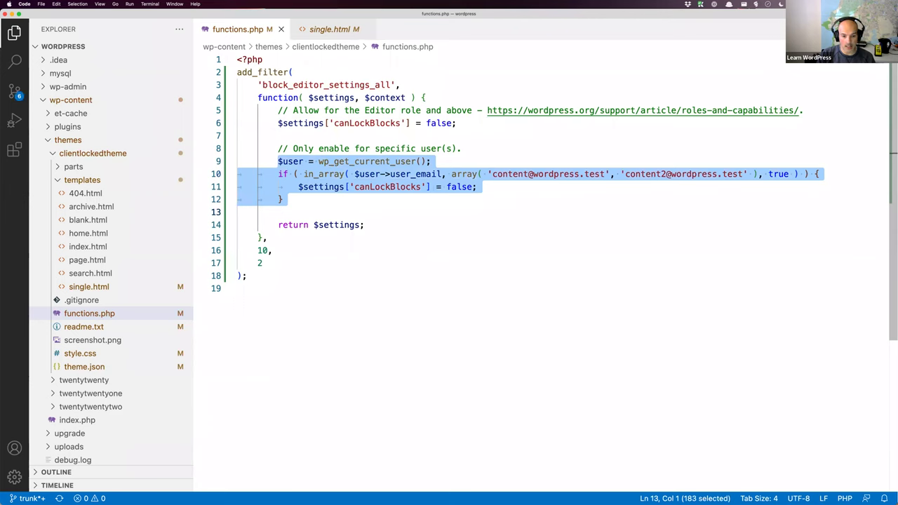
# Step: Paste the copied user check below the default and replace its addresses with the presenter's own e-mail
pyautogui.click(238, 135)
pyautogui.press('Return')
pyautogui.hotkey('ctrl', 'v')
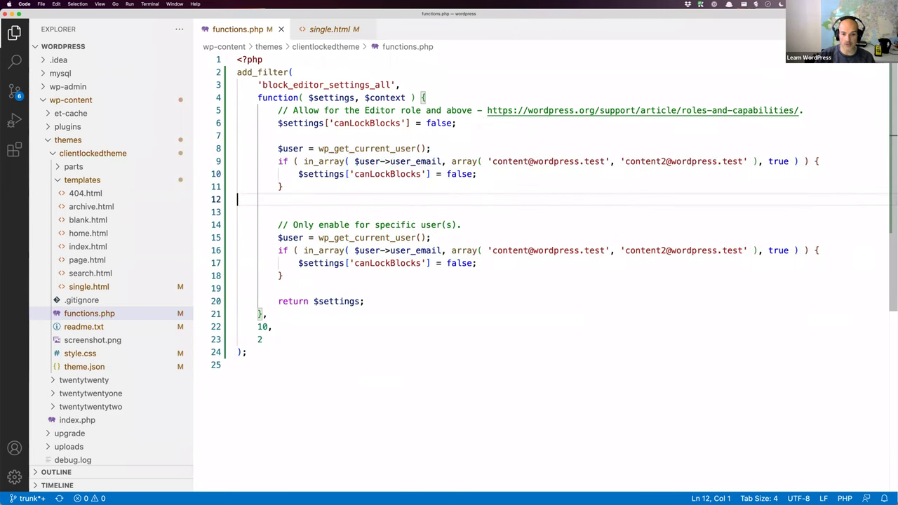
pyautogui.press('Delete')
pyautogui.moveTo(619, 162); pyautogui.dragTo(610, 161)
pyautogui.press('BackSpace')
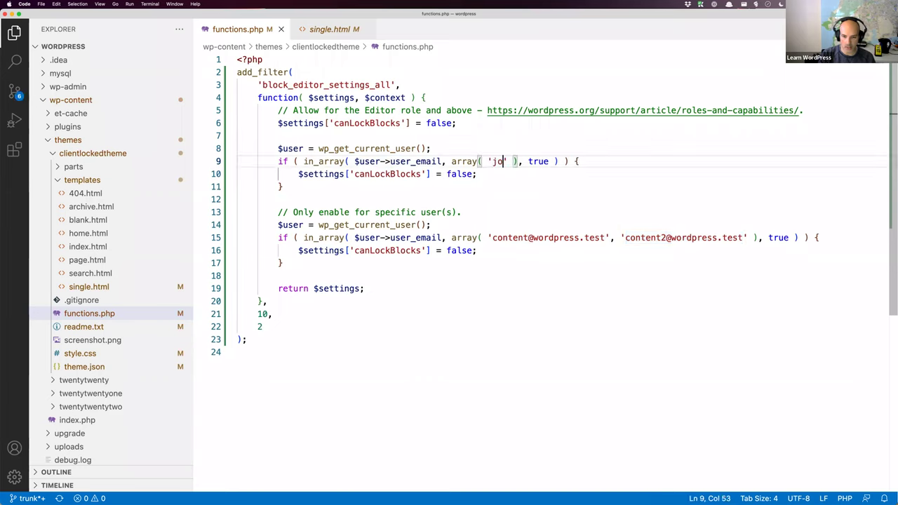
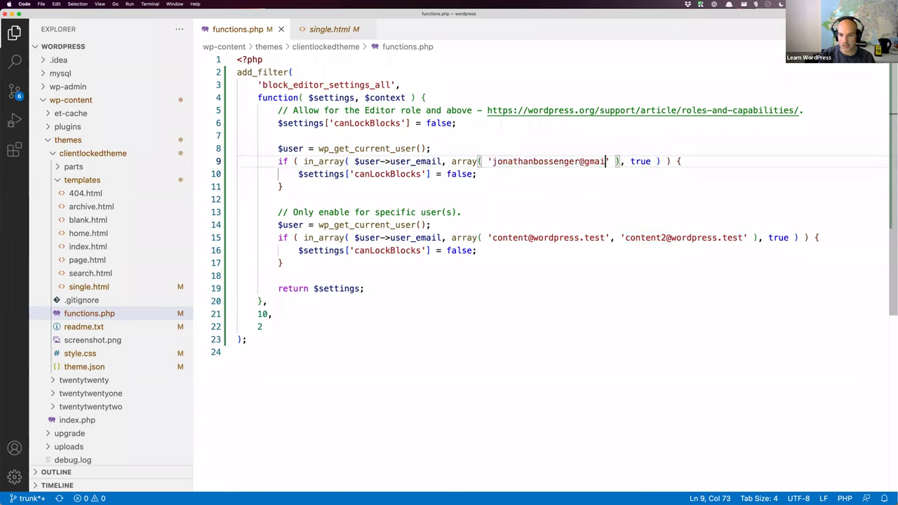
# Step: Change the new block's canLockBlocks value from false to true
pyautogui.click(472, 174)
pyautogui.hotkey('alt', 'shift', 'Left')
pyautogui.write('fa')
pyautogui.hotkey('ctrl', 'z')
pyautogui.press('BackSpace')
pyautogui.press('BackSpace')
pyautogui.press('BackSpace')
pyautogui.press('BackSpace')
pyautogui.press('BackSpace')
pyautogui.write('true')
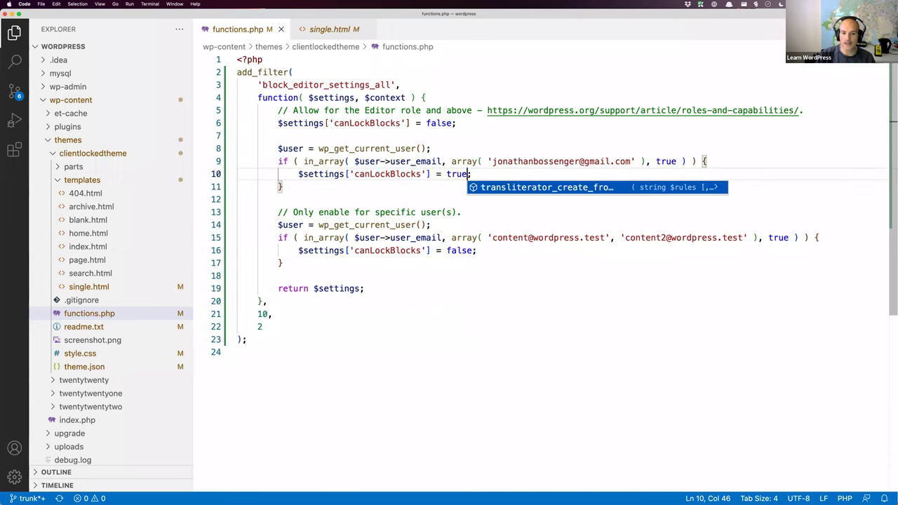
pyautogui.press('Escape')
pyautogui.press('Down')
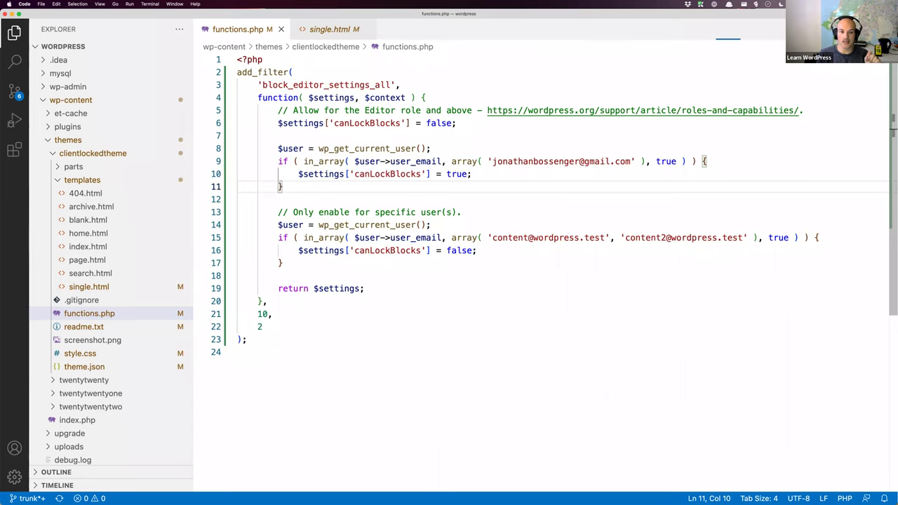
# Step: Add a "canLockBLocks" object with "default": false under theme.json settings, then open a new browser tab
pyautogui.click(84, 367)
pyautogui.scroll(-3, 419, 226)
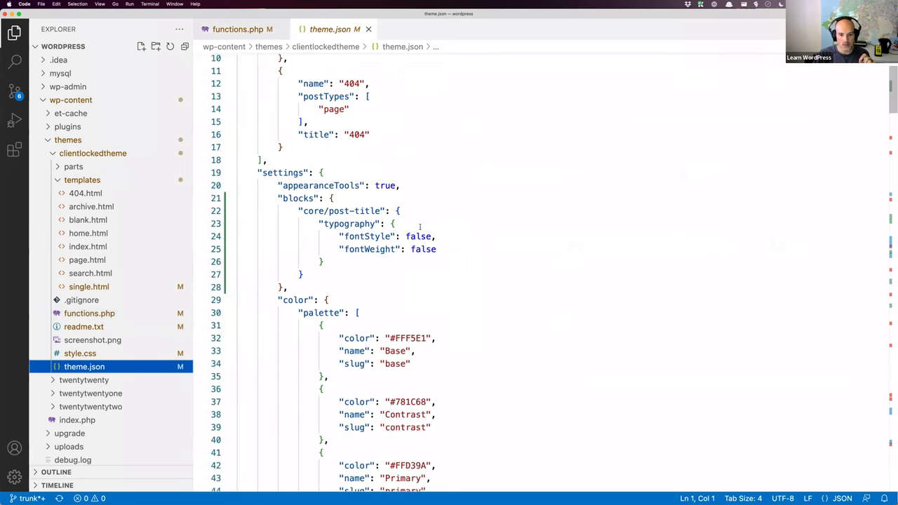
pyautogui.click(407, 188)
pyautogui.press('Return')
pyautogui.write('"canlockBLocks')
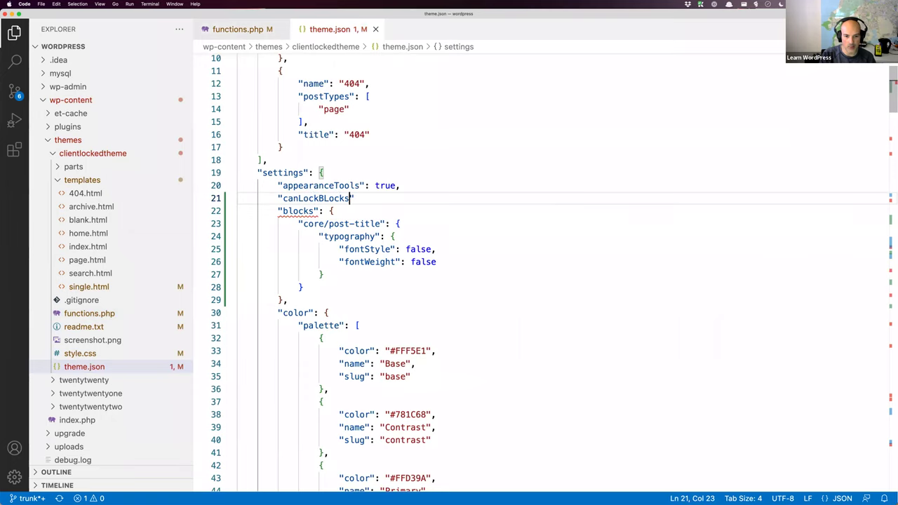
pyautogui.write('" {')
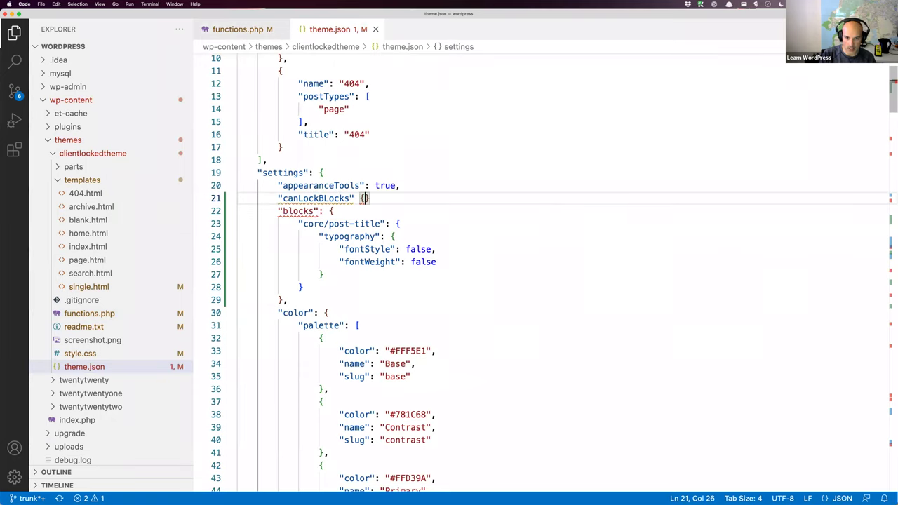
pyautogui.press('Return')
pyautogui.write('"default')
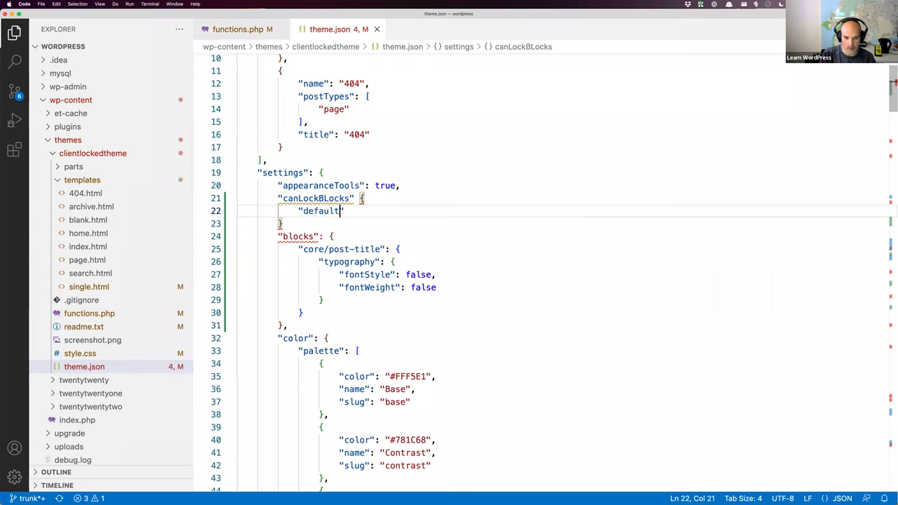
pyautogui.write('"')
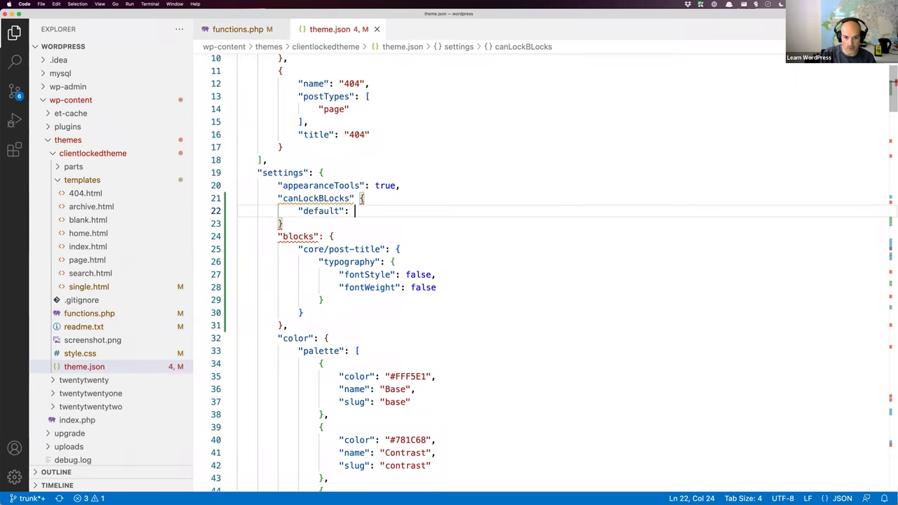
pyautogui.write(': false;')
pyautogui.press('Return')
pyautogui.write('"')
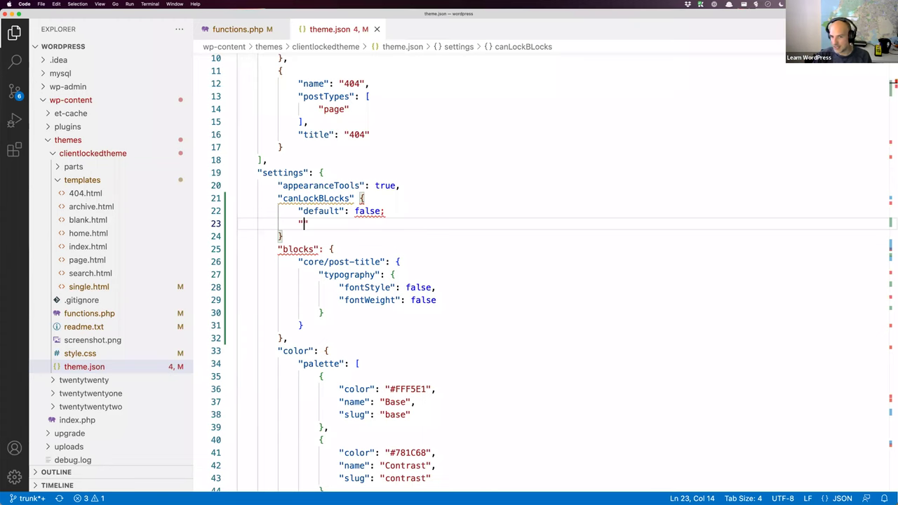
pyautogui.press('super+Tab')
pyautogui.press('super+t')
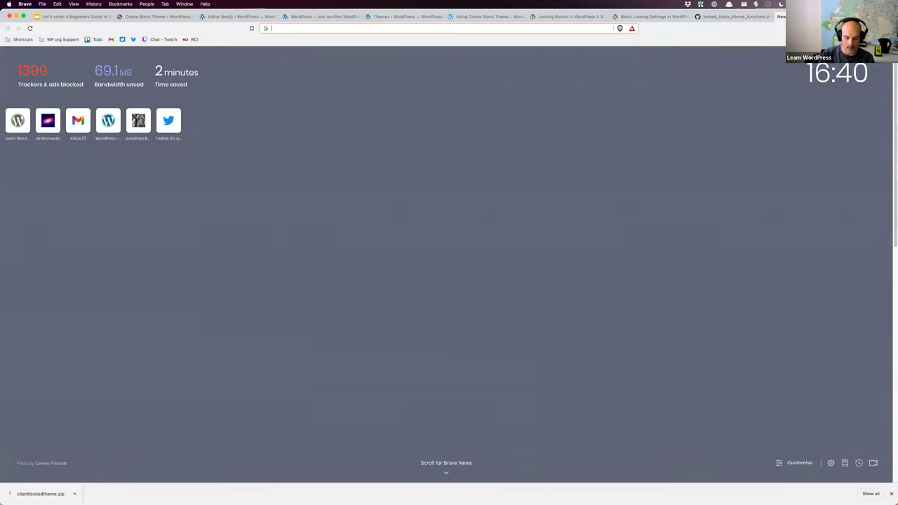
# Step: Load github.com/WordPress/learn/ and list its issues filtered by assignee
pyautogui.write('github.com/WordPress/learn/')
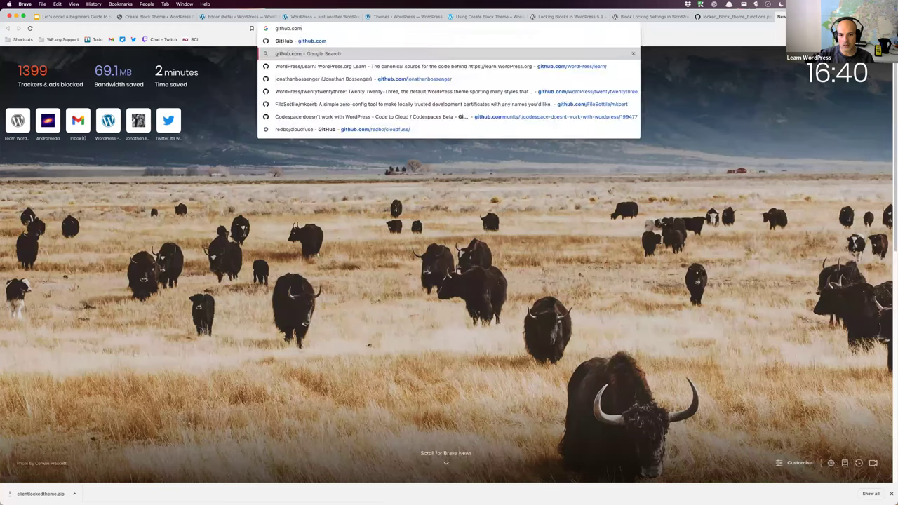
pyautogui.press('Return')
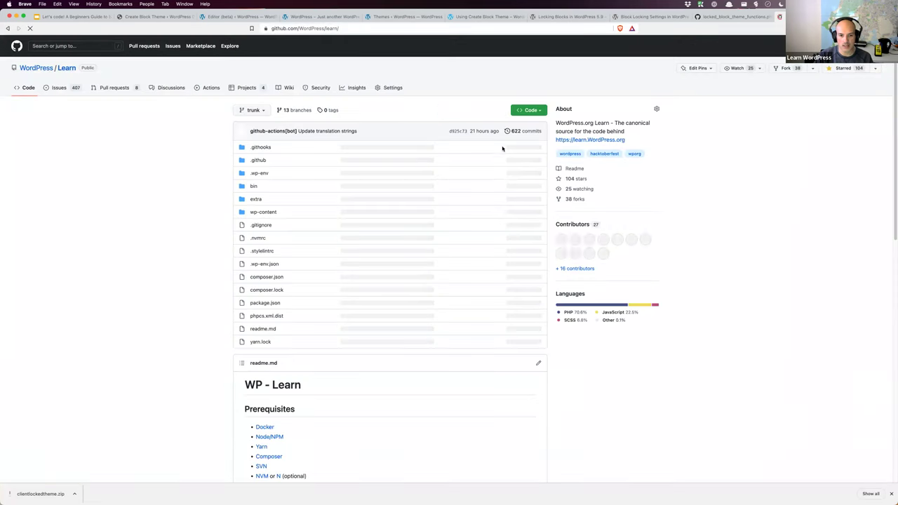
pyautogui.click(59, 87)
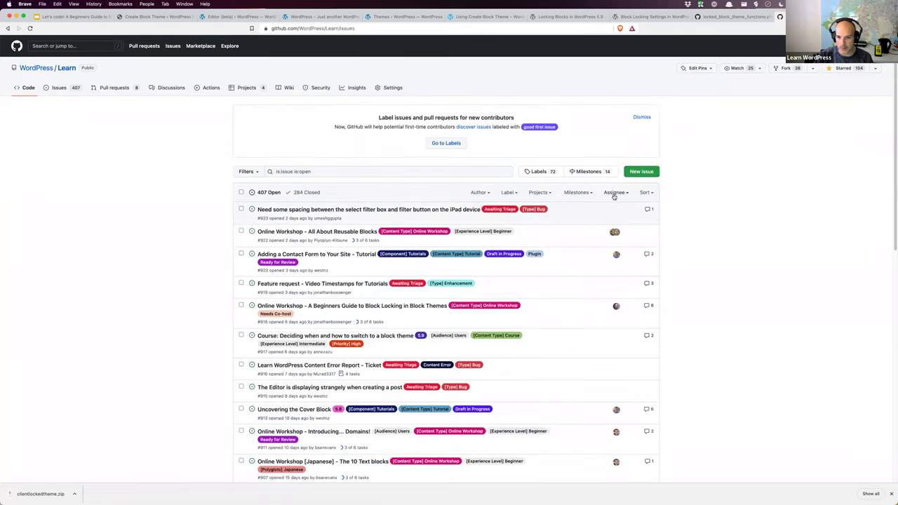
pyautogui.click(615, 192)
pyautogui.press('Escape')
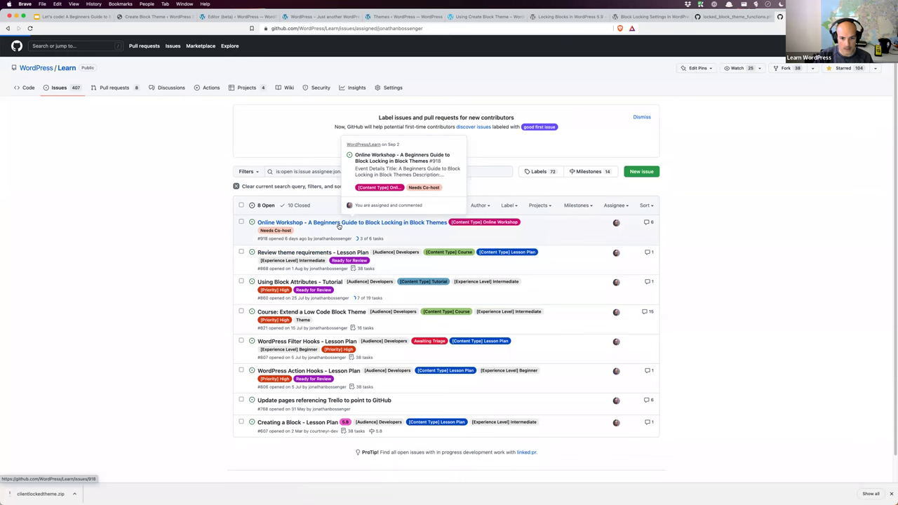
# Step: Open gutenberg issue #37489 from Learn issue #918 in a new tab, then return to #918
pyautogui.scroll(-15, 440, 252)
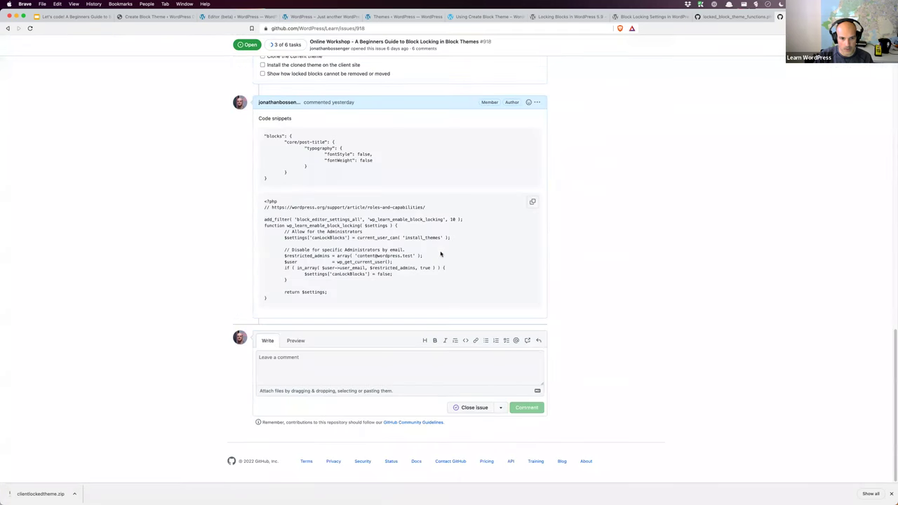
pyautogui.scroll(9, 440, 252)
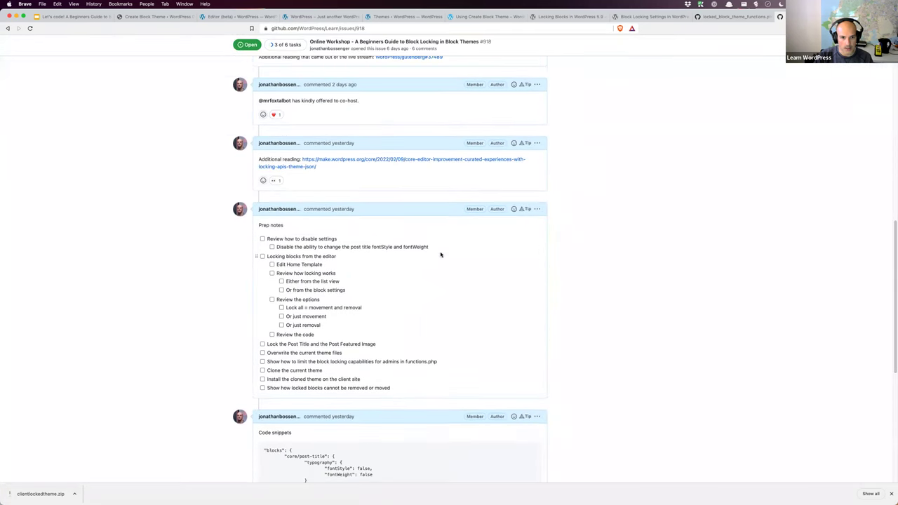
pyautogui.scroll(4, 440, 255)
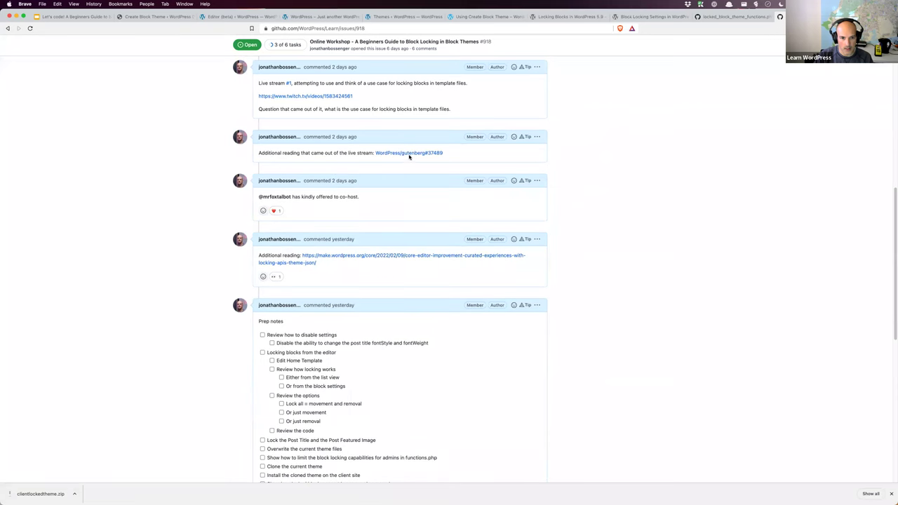
pyautogui.rightClick(410, 155)
pyautogui.click(428, 157)
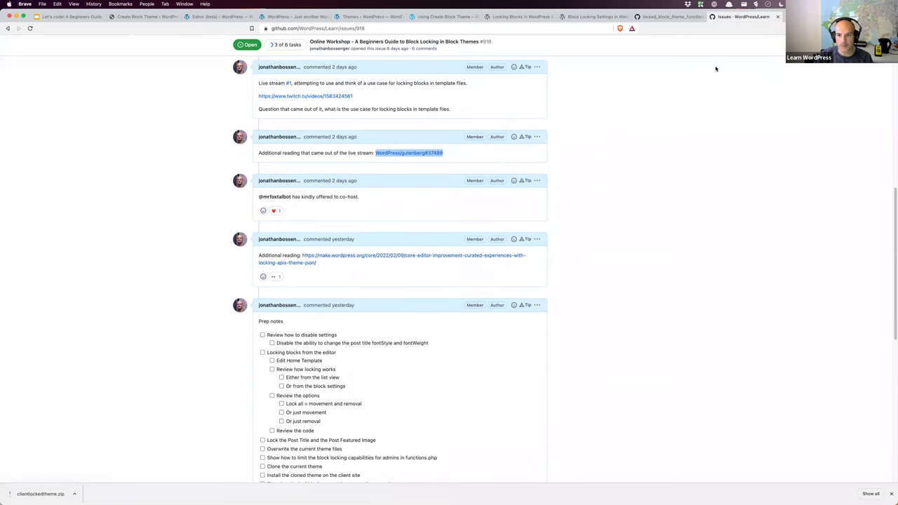
pyautogui.hotkey('ctrl', 'Tab')
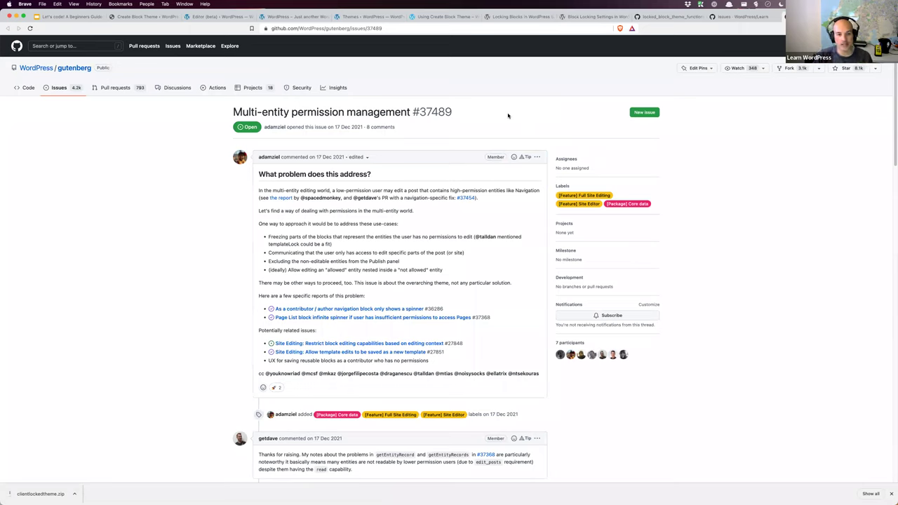
pyautogui.click(395, 27)
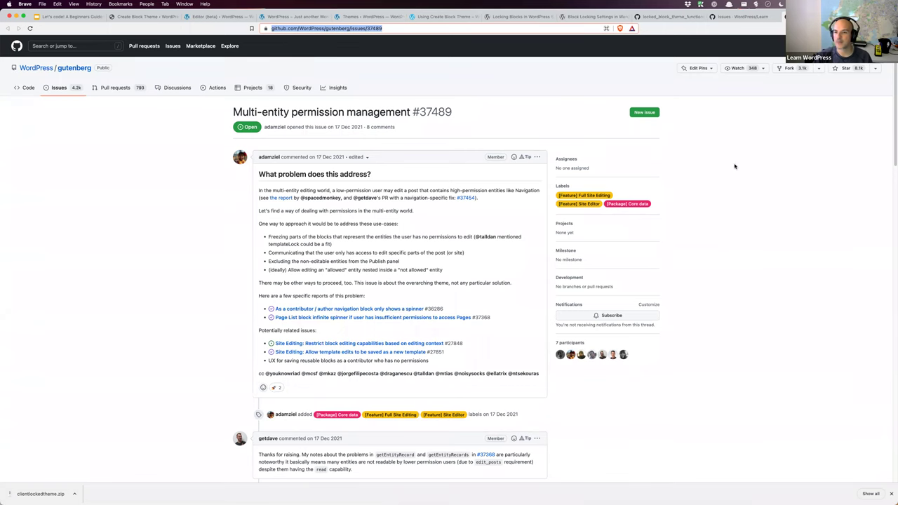
pyautogui.click(742, 16)
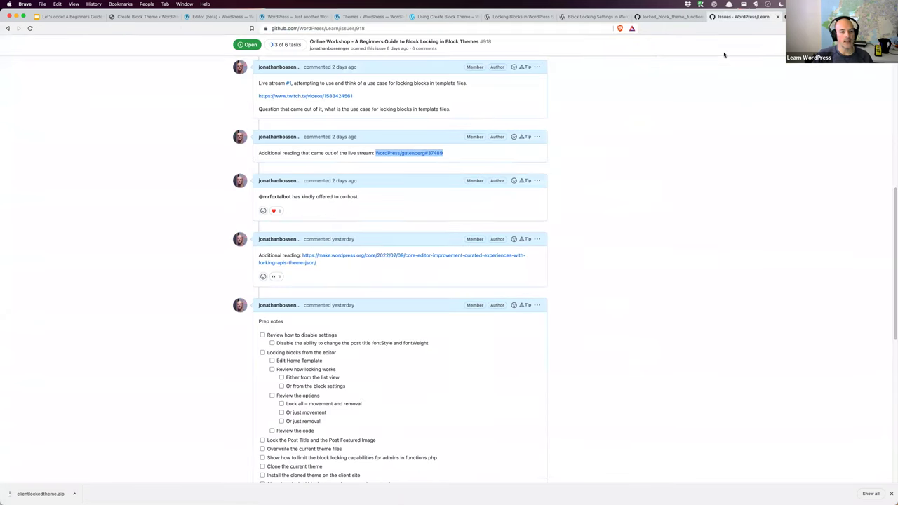
# Step: Show the Link Vault slide in Google Slides and select the gutenbergtimes link
pyautogui.click(71, 17)
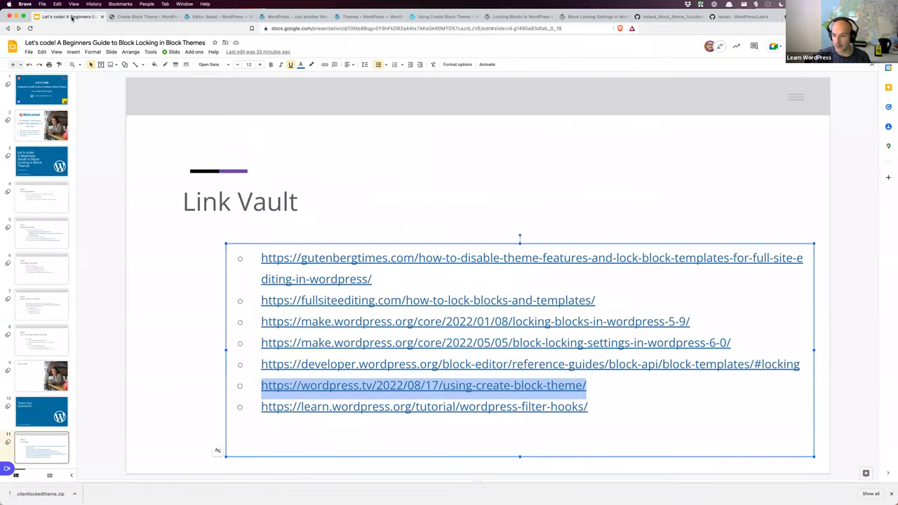
pyautogui.click(382, 278)
pyautogui.moveTo(401, 280); pyautogui.dragTo(261, 257)
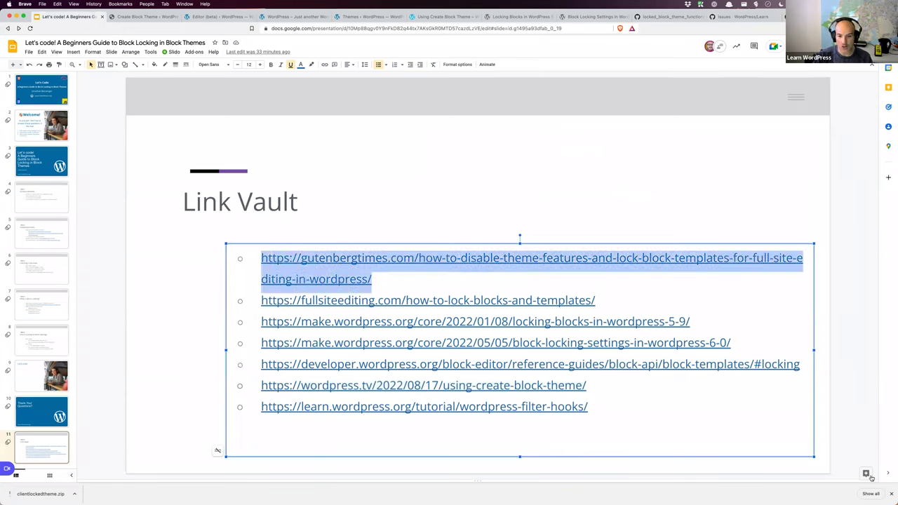
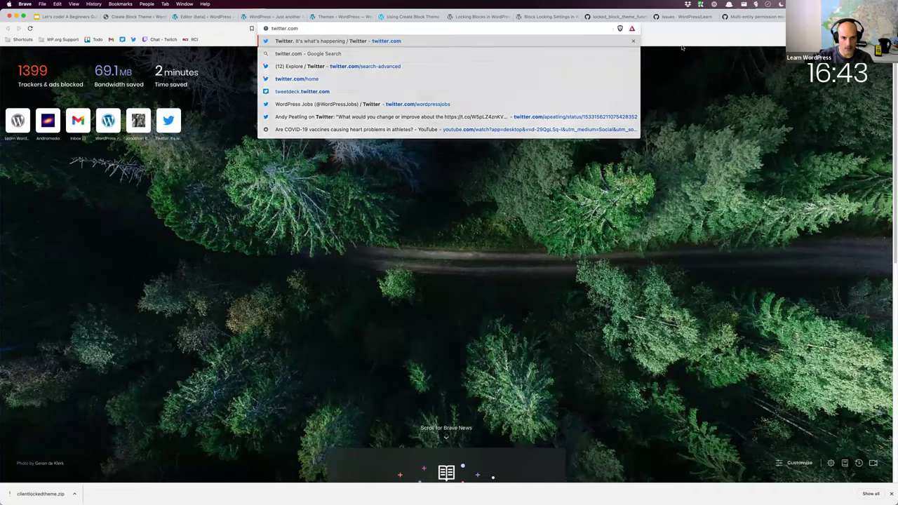
# Step: Open the Twitter notifications feed and scroll through it
pyautogui.click(270, 109)
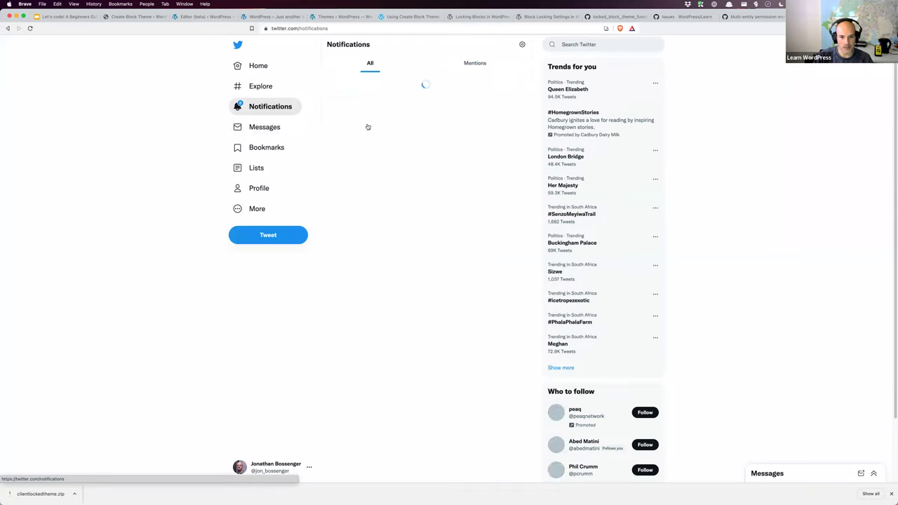
pyautogui.scroll(-1, 432, 133)
pyautogui.scroll(-5, 433, 134)
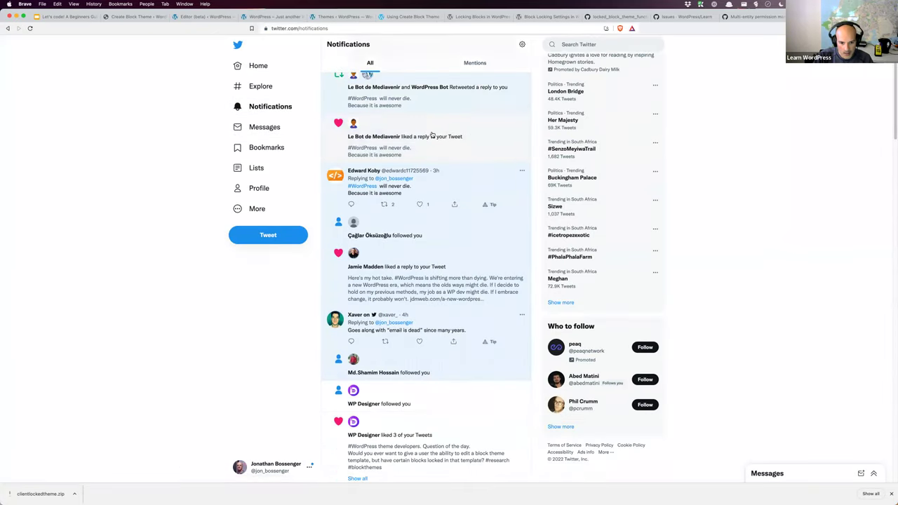
pyautogui.scroll(-9, 432, 134)
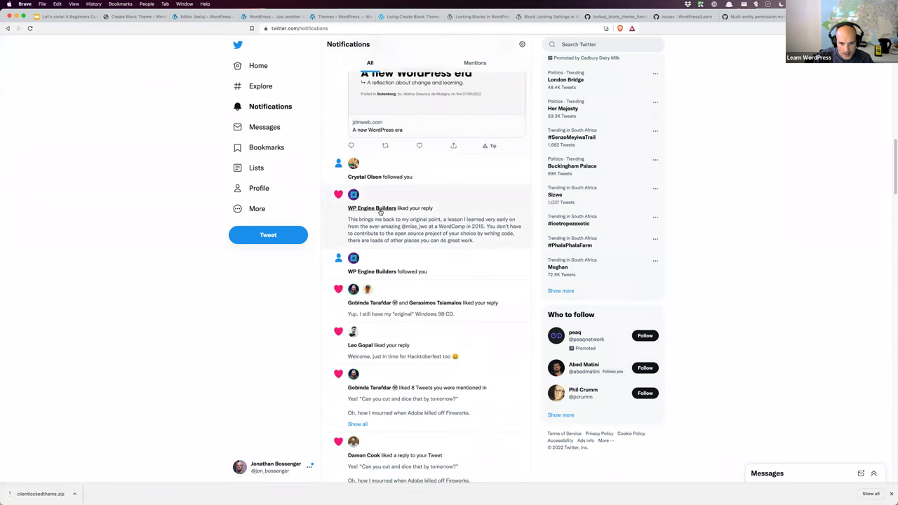
# Step: Read through the WP Engine Builders profile's recent tweets, then close the Twitter tab
pyautogui.click(381, 208)
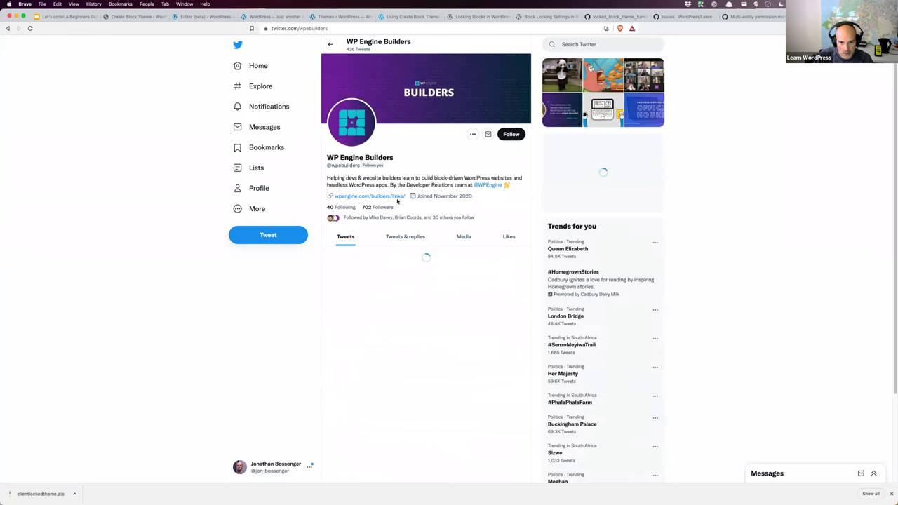
pyautogui.scroll(-2, 434, 202)
pyautogui.scroll(-5, 439, 202)
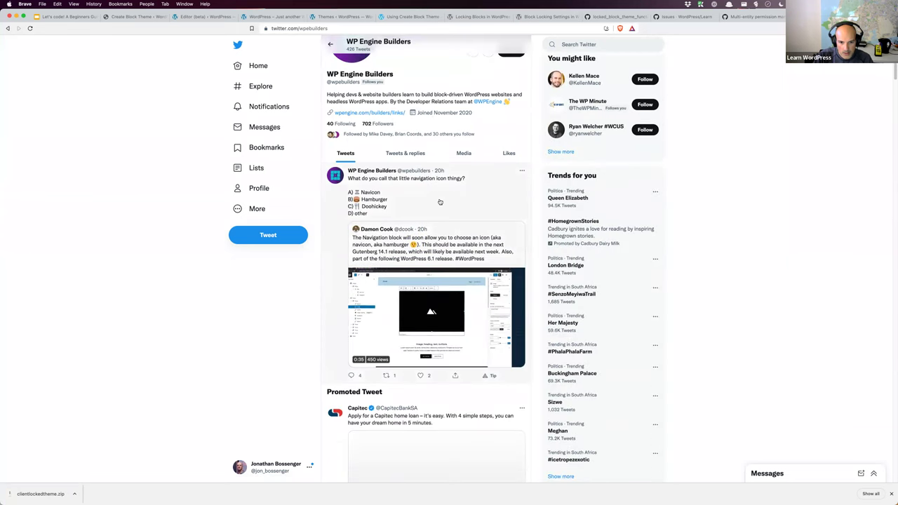
pyautogui.scroll(-6, 440, 202)
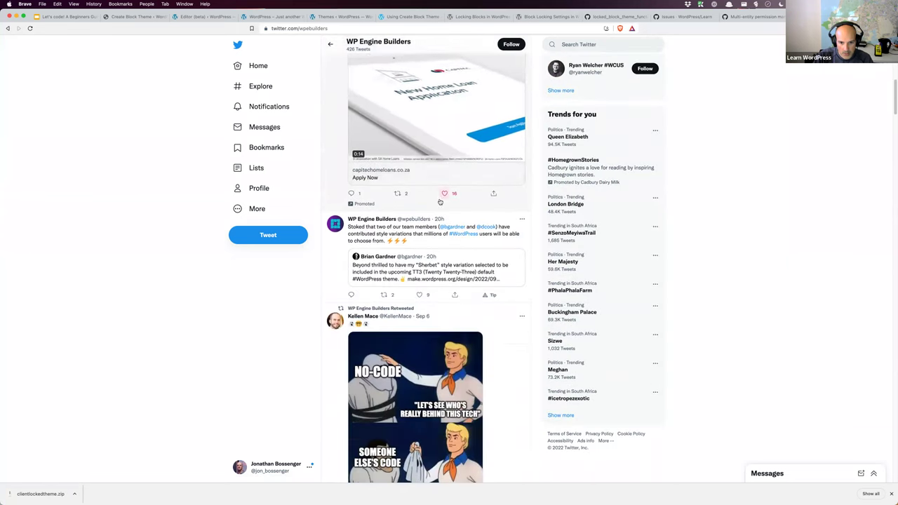
pyautogui.scroll(-5, 440, 202)
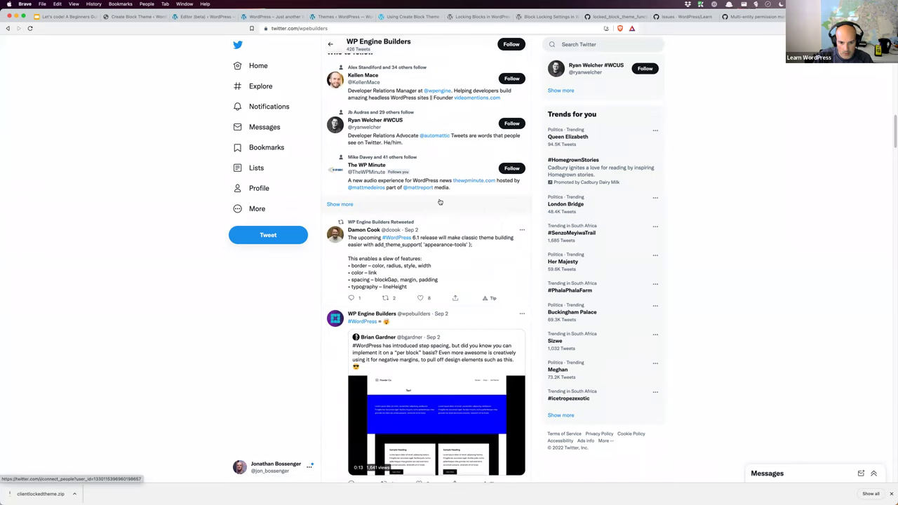
pyautogui.scroll(-7, 440, 202)
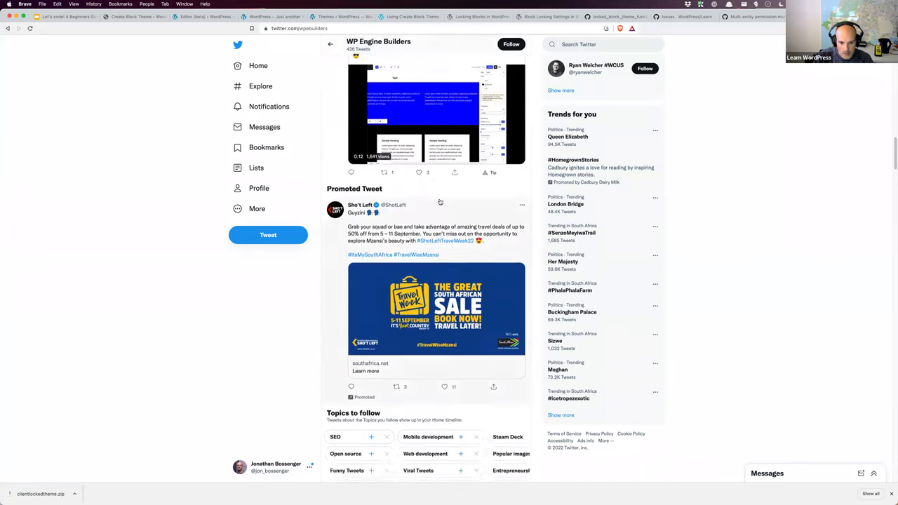
pyautogui.scroll(-3, 439, 202)
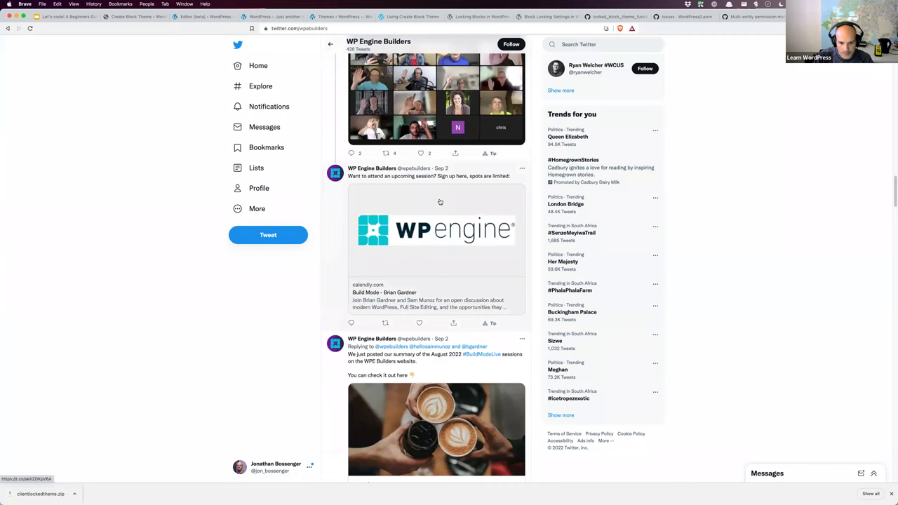
pyautogui.scroll(-2, 440, 202)
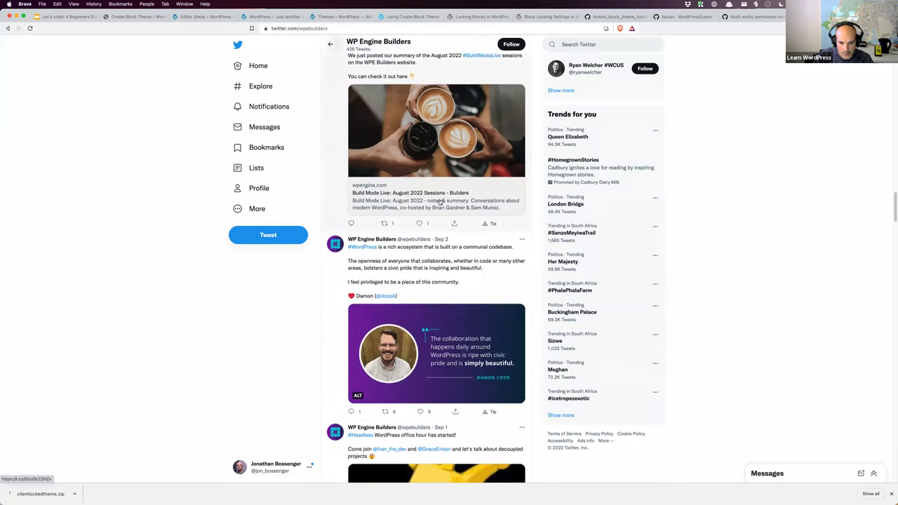
pyautogui.scroll(-7, 440, 202)
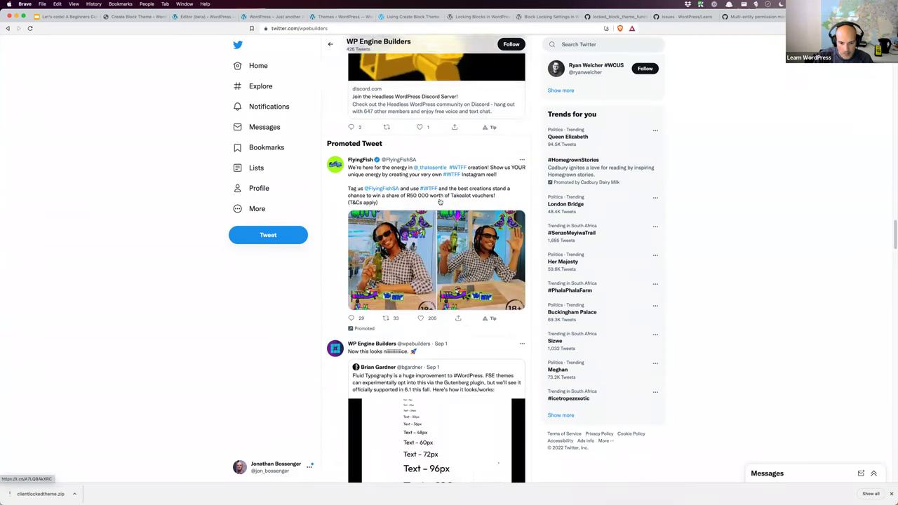
pyautogui.scroll(-3, 440, 202)
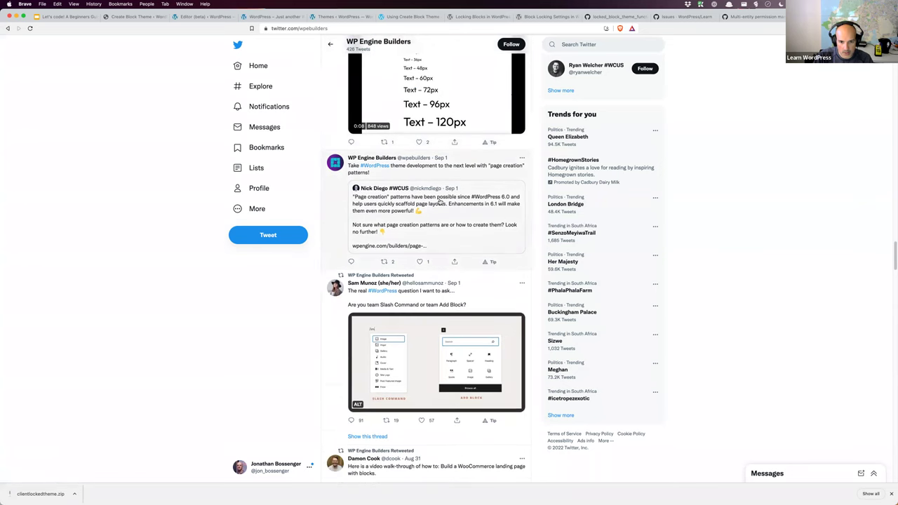
pyautogui.scroll(-2, 464, 213)
pyautogui.scroll(-7, 464, 213)
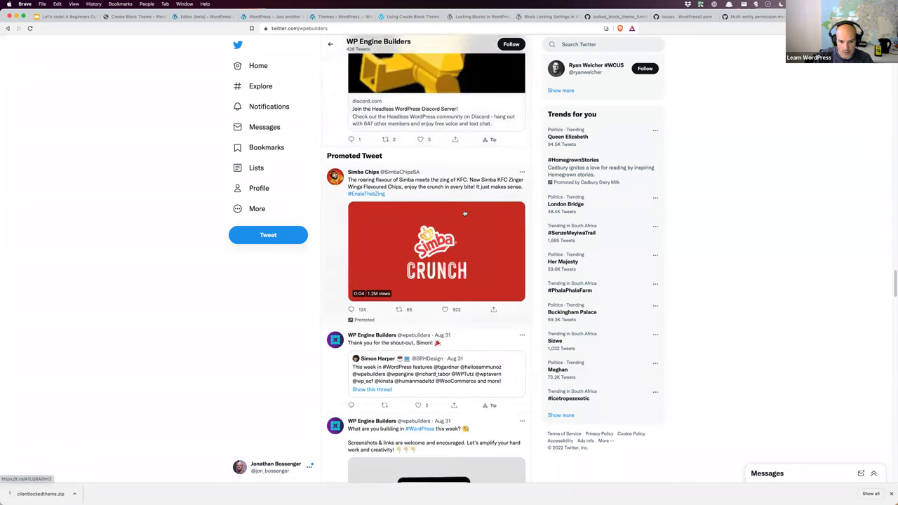
pyautogui.scroll(-5, 464, 213)
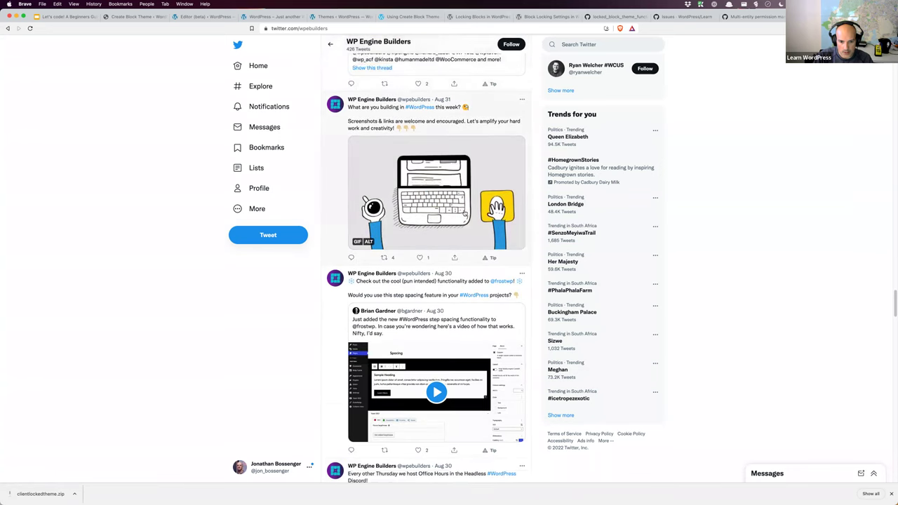
pyautogui.scroll(-6, 464, 214)
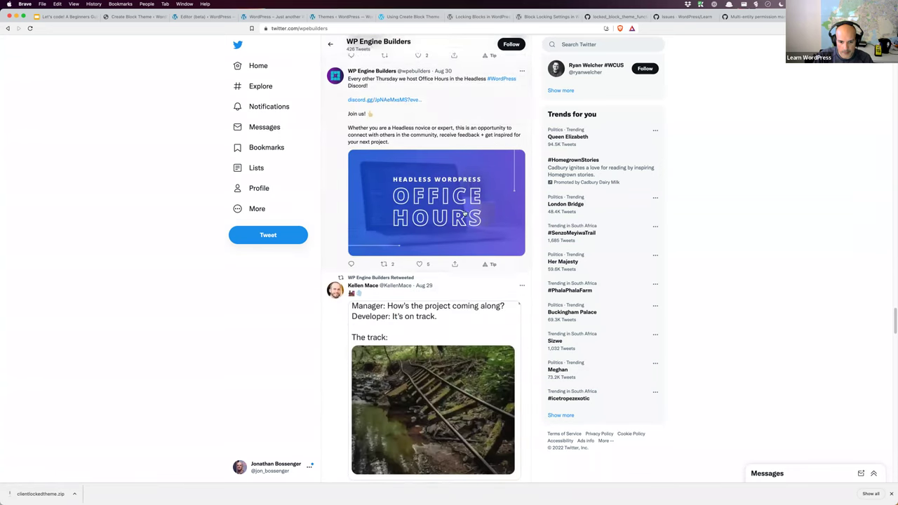
pyautogui.scroll(-4, 463, 214)
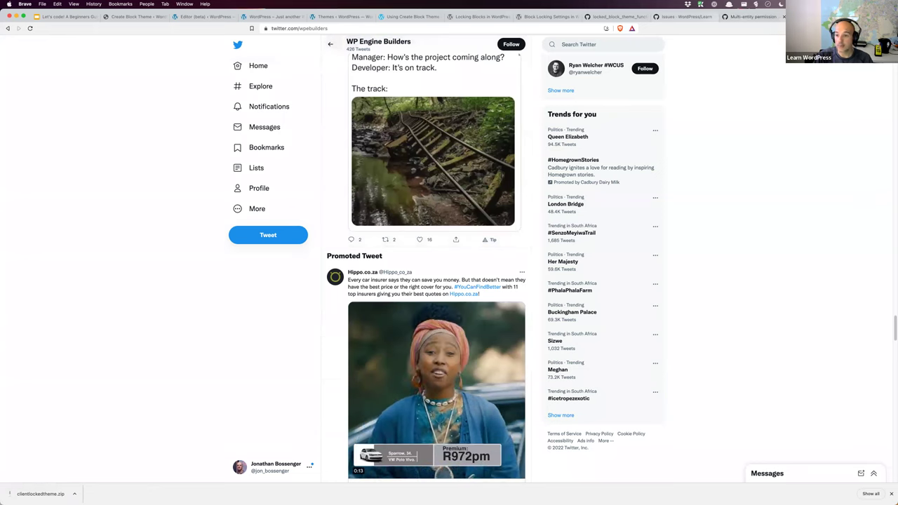
pyautogui.press('super+w')
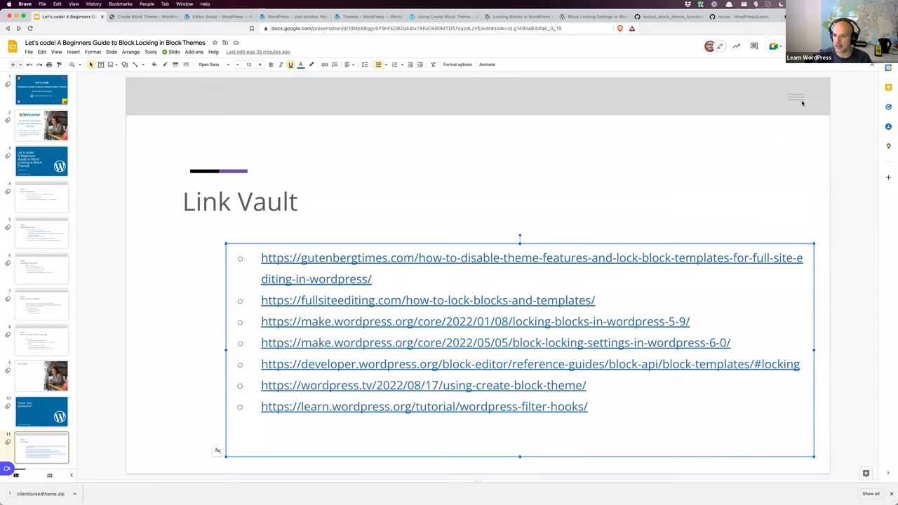
# Step: Open a blank new browser tab
pyautogui.press('super+t')
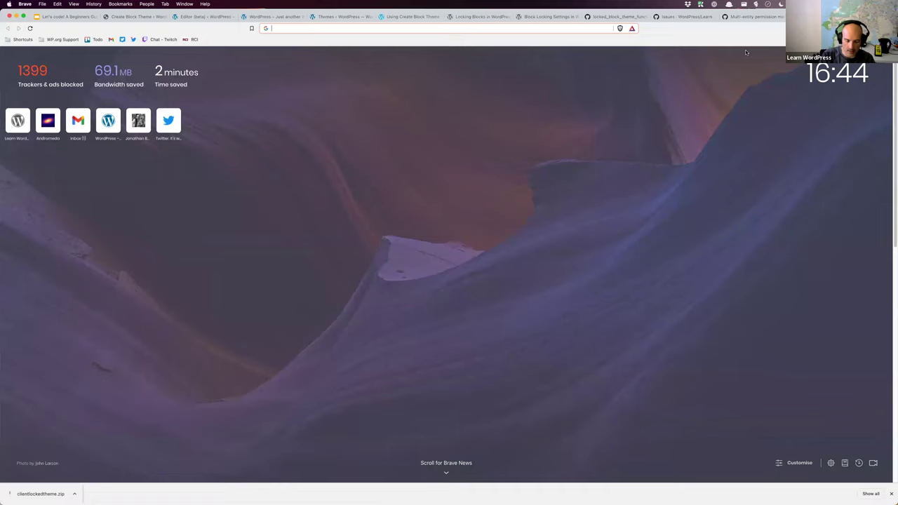
# Step: Go to fullsiteediting.com and look through the Block theme generator page
pyautogui.write('fullsiteediting.com')
pyautogui.press('Return')
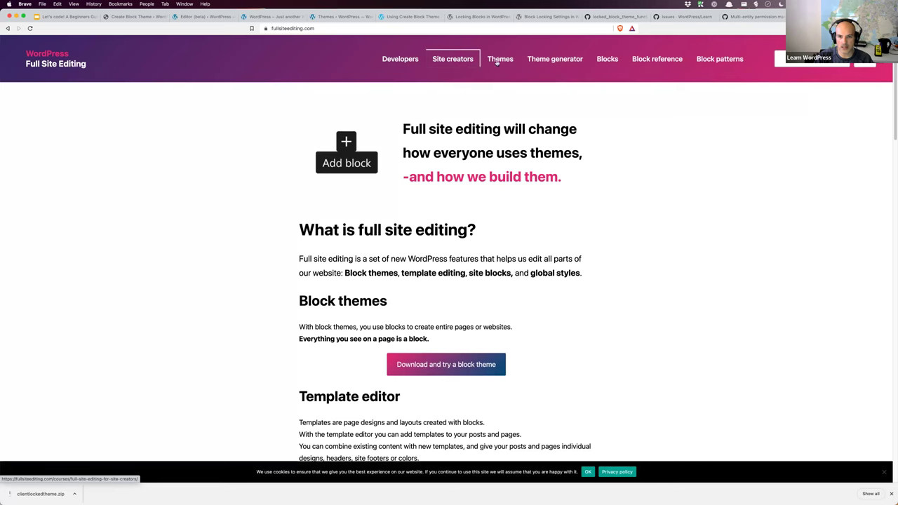
pyautogui.click(543, 63)
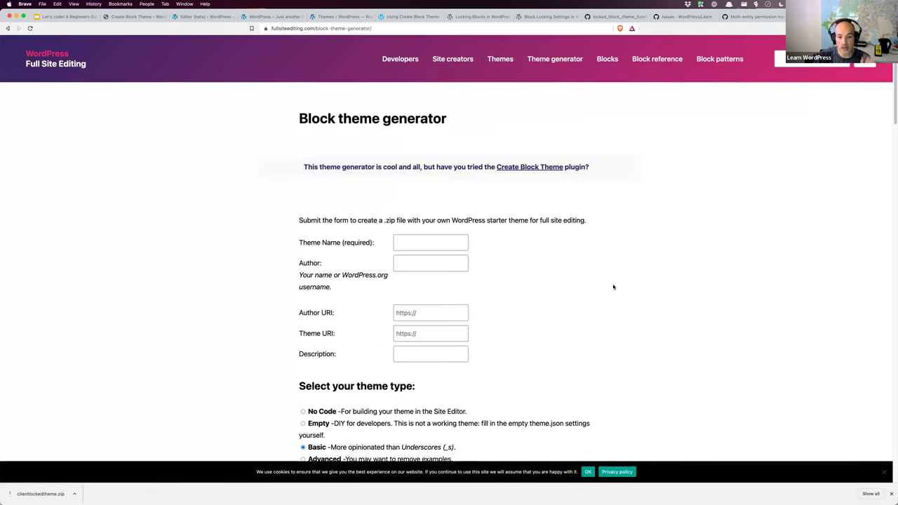
pyautogui.scroll(-3, 577, 303)
pyautogui.scroll(-4, 576, 302)
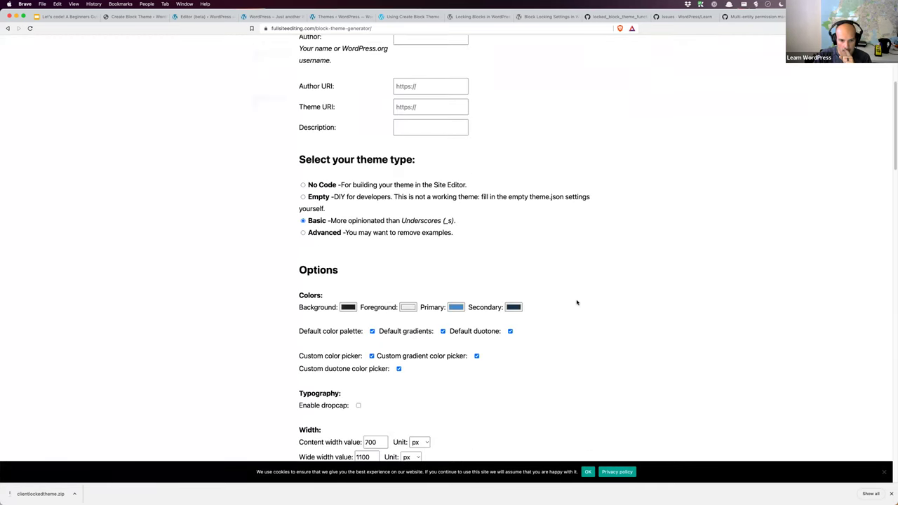
pyautogui.scroll(-5, 475, 232)
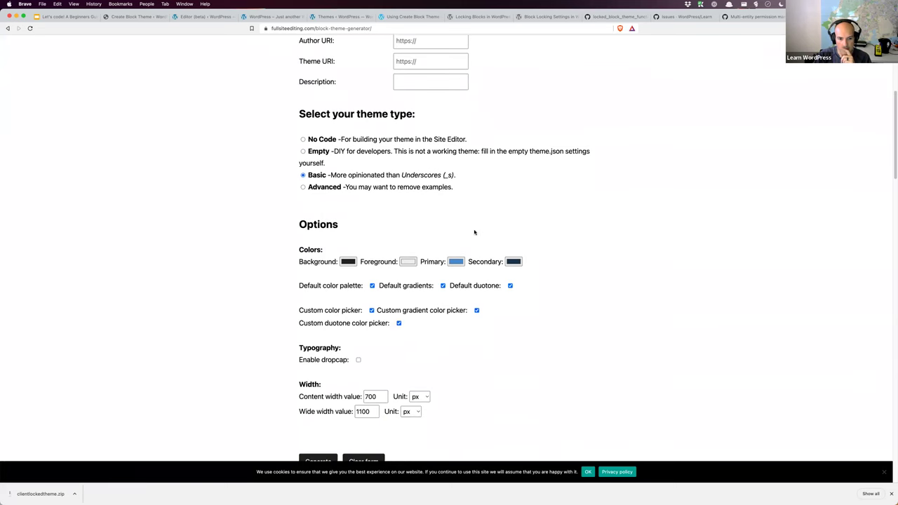
pyautogui.scroll(-18, 474, 232)
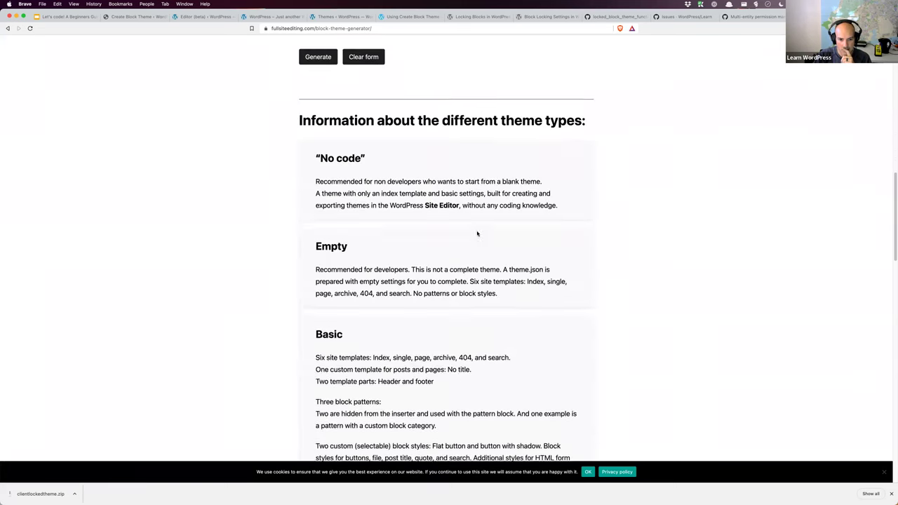
pyautogui.scroll(-15, 477, 234)
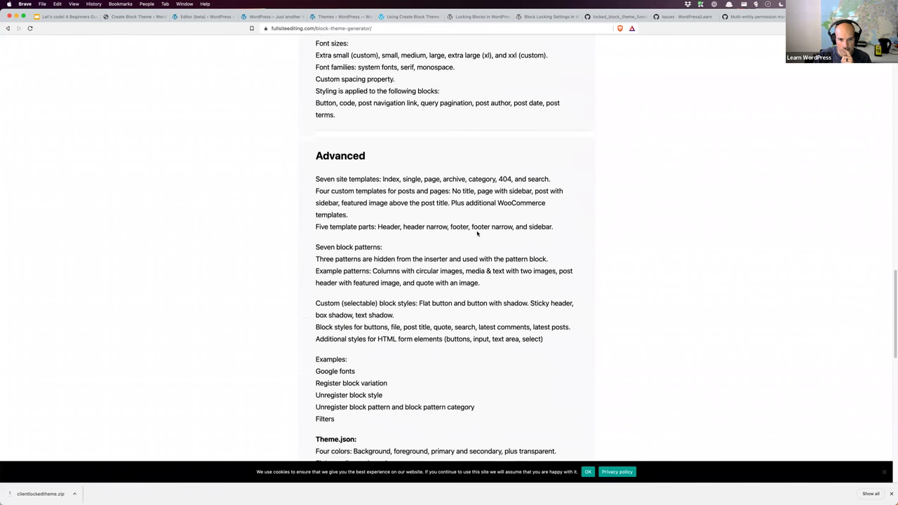
pyautogui.scroll(-3, 477, 234)
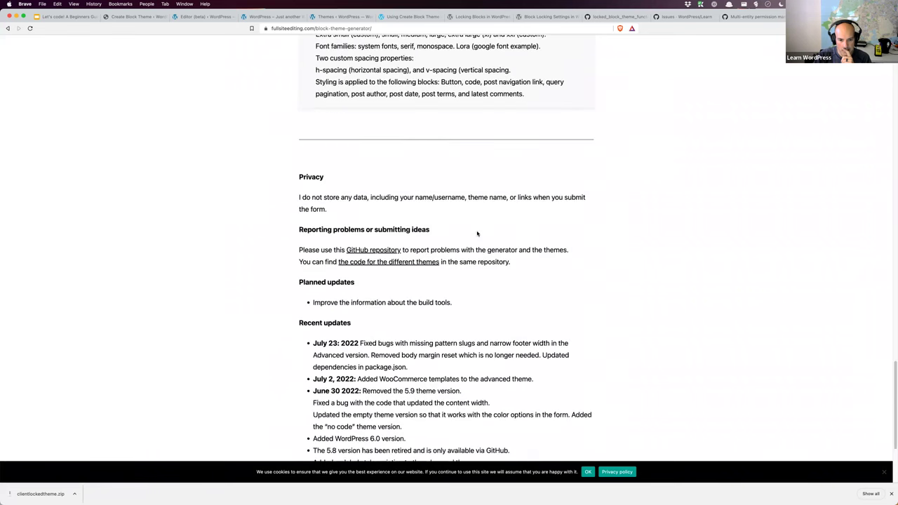
pyautogui.scroll(-5, 477, 233)
pyautogui.scroll(20, 476, 234)
pyautogui.scroll(20, 476, 234)
# Step: Open the 'Full site editing for site creators' course, then enter 'wp engine site builder' in the address bar
pyautogui.click(457, 66)
pyautogui.scroll(-3, 499, 215)
pyautogui.scroll(3, 499, 216)
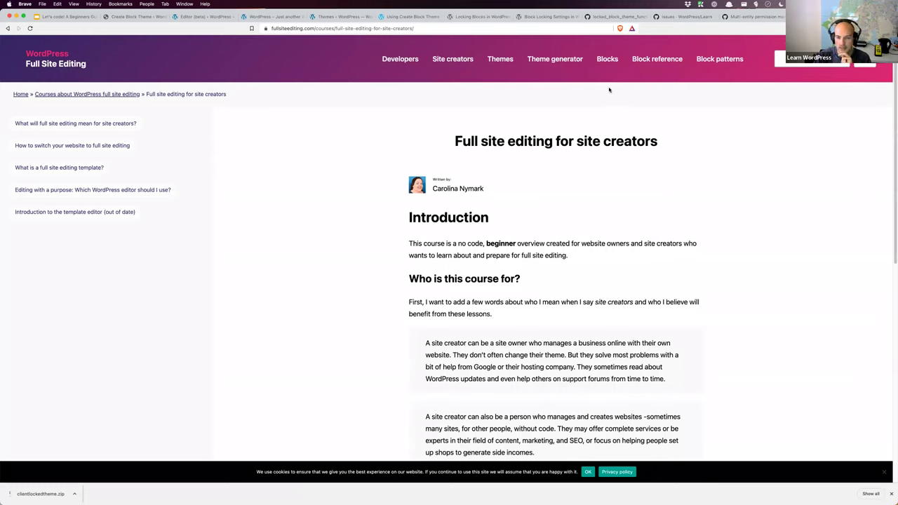
pyautogui.click(572, 26)
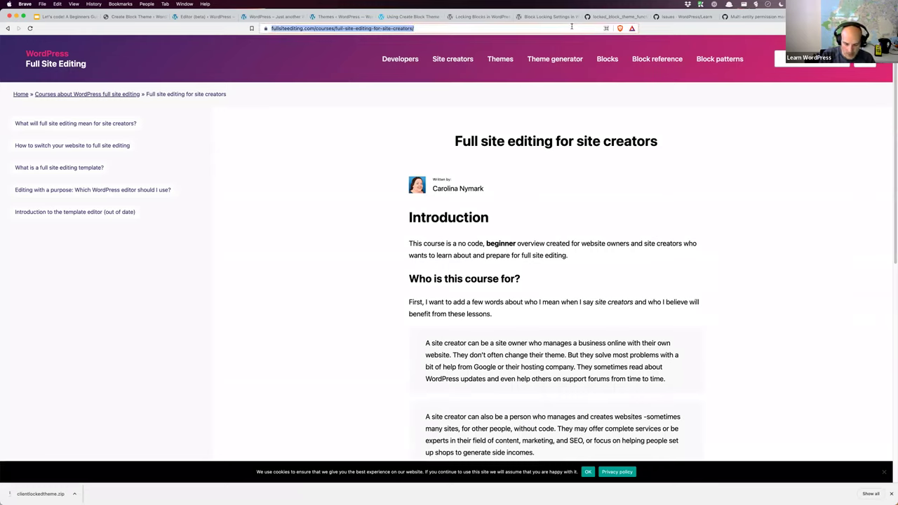
pyautogui.write('wp engine site builder')
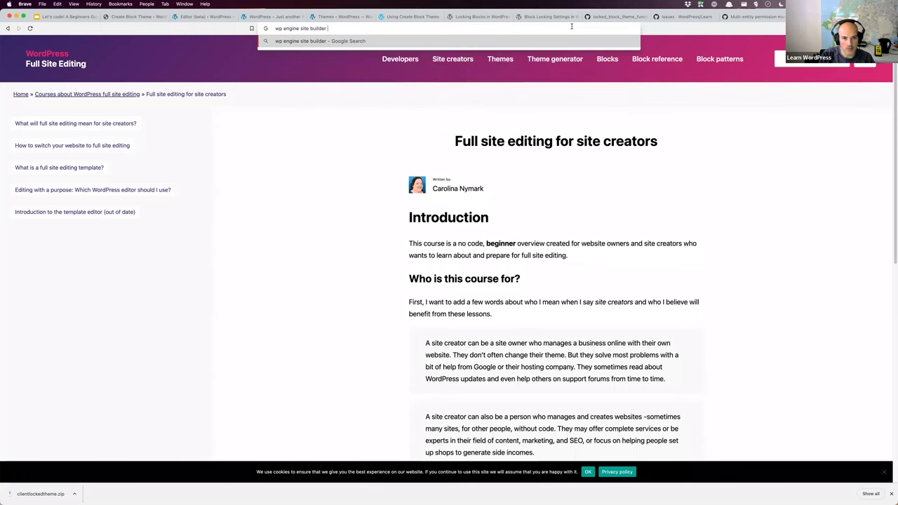
# Step: Run the Google search for 'wp engine site builder' and skim the results
pyautogui.press('Return')
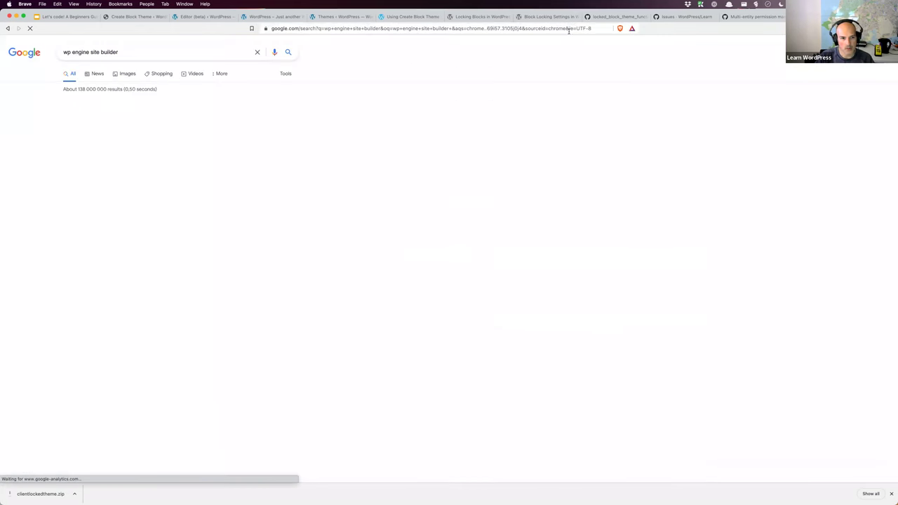
pyautogui.scroll(-2, 258, 205)
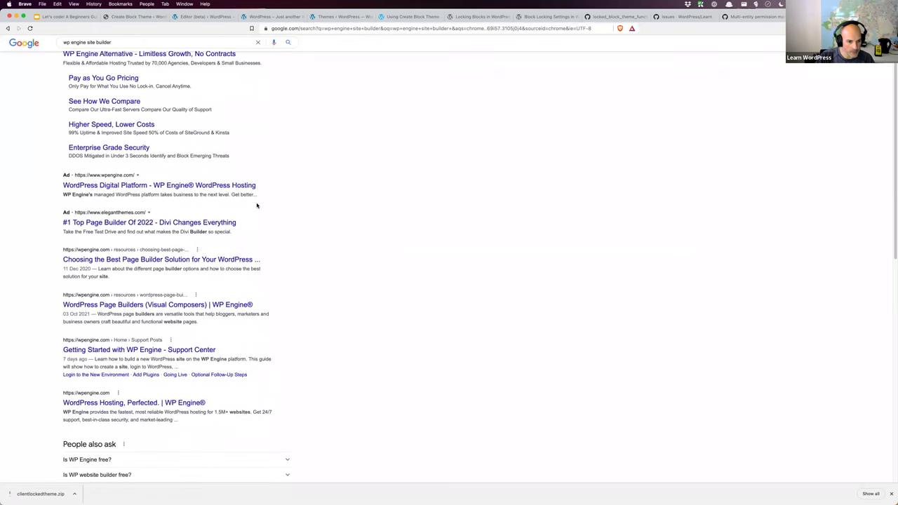
pyautogui.scroll(2, 257, 205)
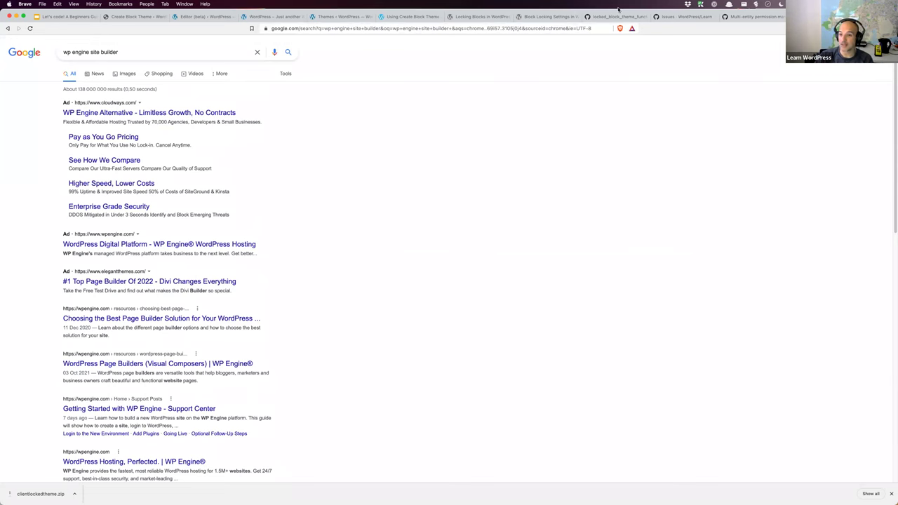
# Step: Close the GitHub issue tab, view the locked block theme gist, then show the Block Locking Settings article
pyautogui.hotkey('ctrl', 'shift', 'Tab')
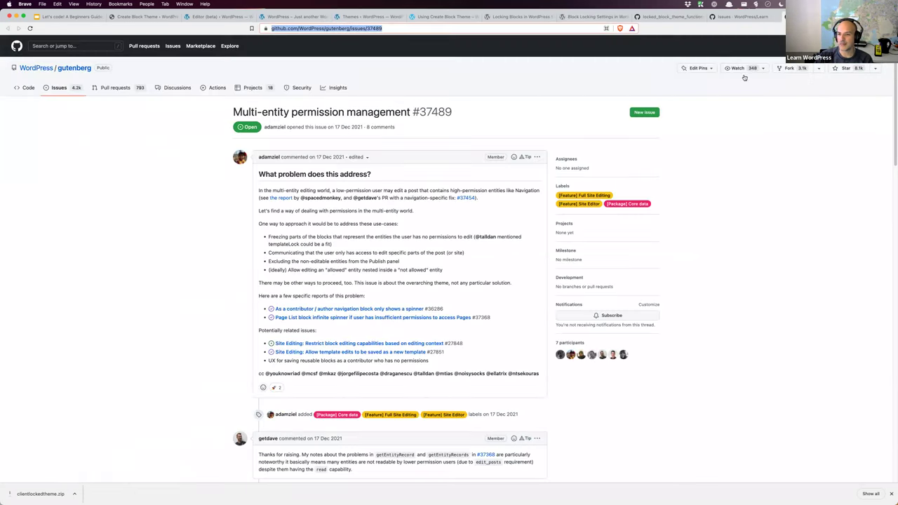
pyautogui.press('super+w')
pyautogui.click(655, 16)
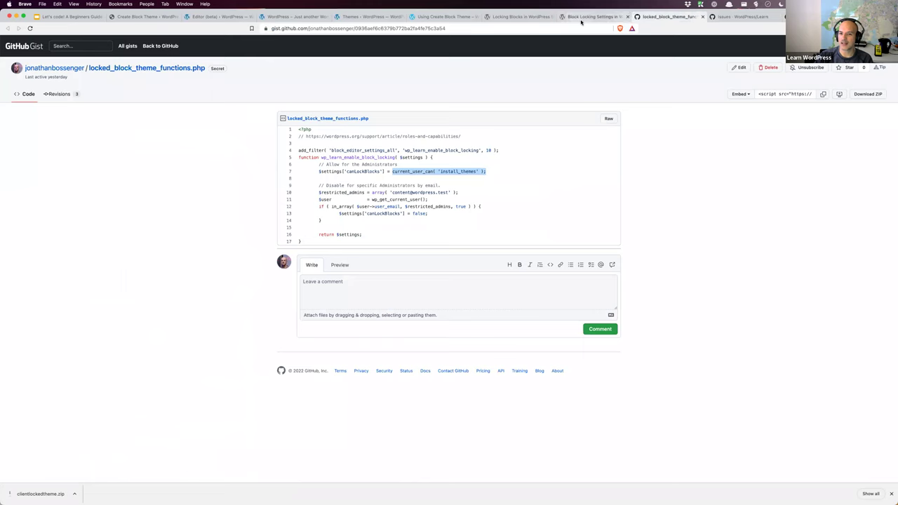
pyautogui.click(581, 16)
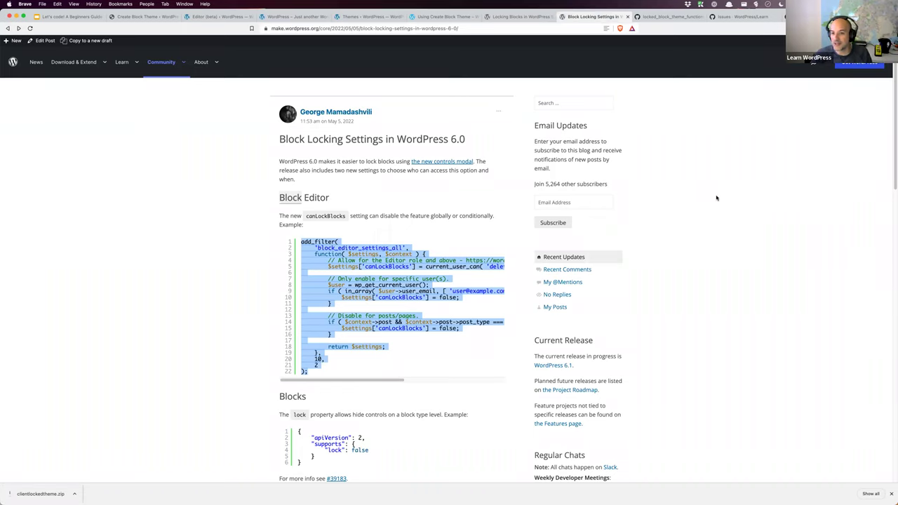
# Step: Search Google for 'FSE Studio' in a new tab
pyautogui.hotkey('ctrl', 't')
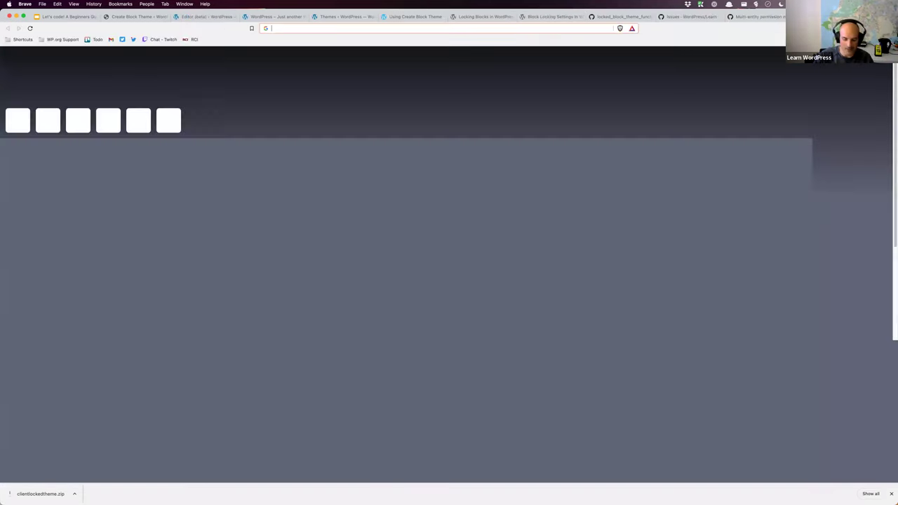
pyautogui.write('fse stui')
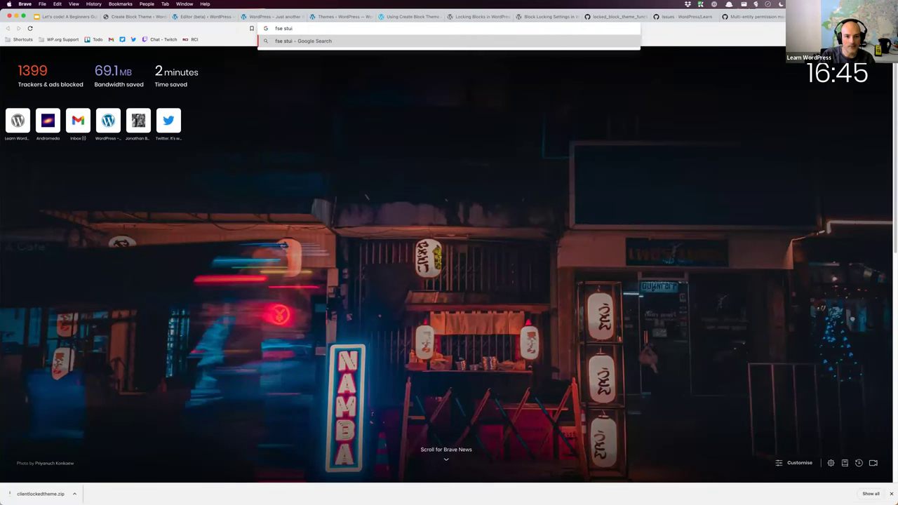
pyautogui.press('BackSpace')
pyautogui.press('Down')
pyautogui.press('Down')
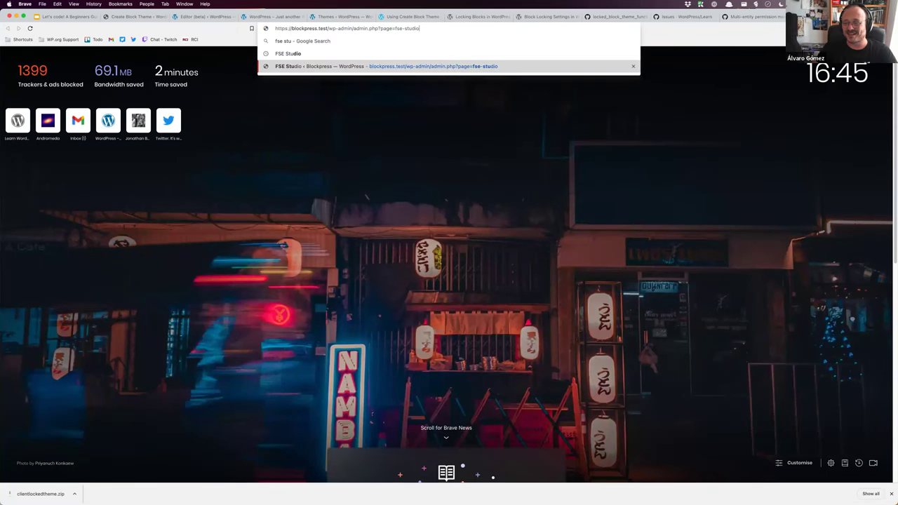
pyautogui.press('Up')
pyautogui.press('Return')
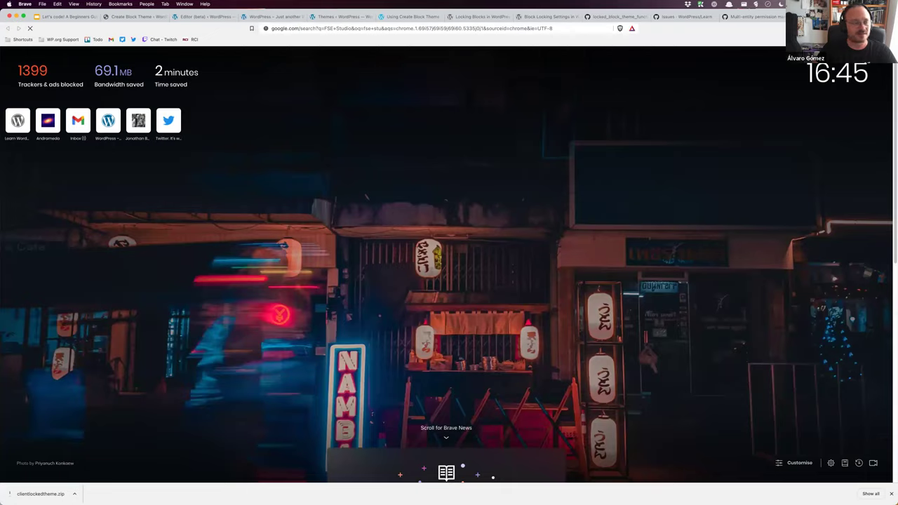
# Step: Load the local FSE Studio admin page in another tab, then open the Gutenberg Times result
pyautogui.hotkey('ctrl', 't')
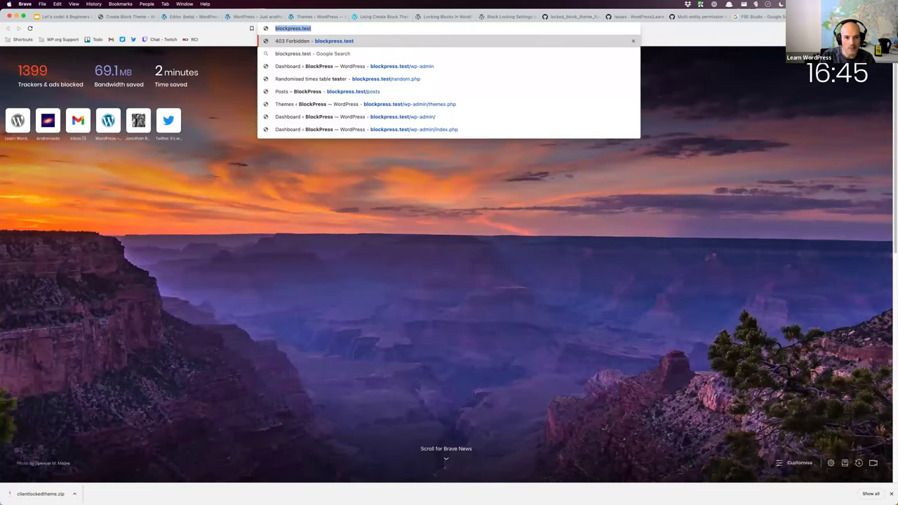
pyautogui.write('fse')
pyautogui.press('Down')
pyautogui.press('Down')
pyautogui.press('Return')
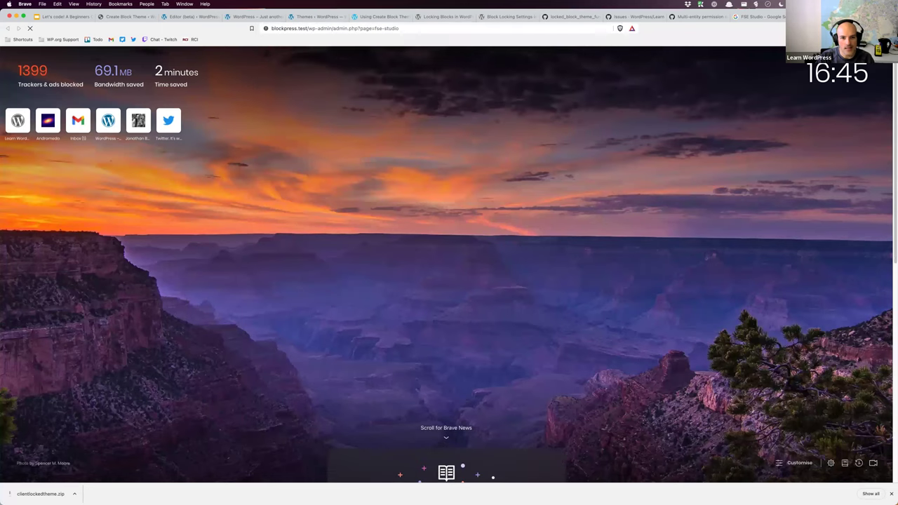
pyautogui.click(764, 16)
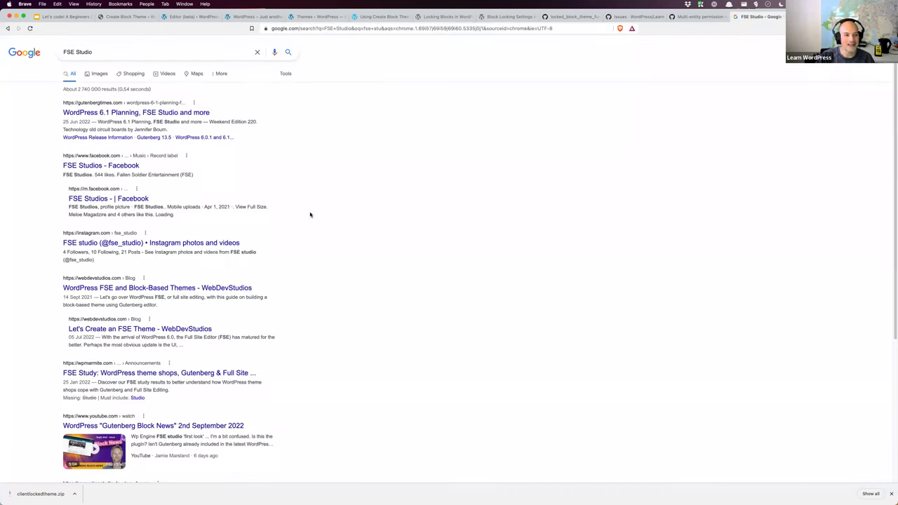
pyautogui.click(143, 115)
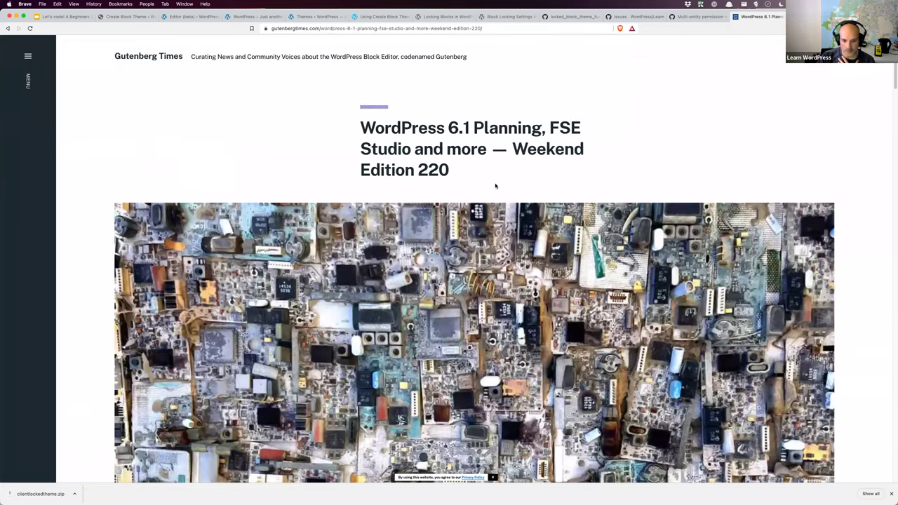
# Step: Find 'fse studio' in the Gutenberg Times article and open its 'alpha phase of' tweet link
pyautogui.scroll(-15, 495, 186)
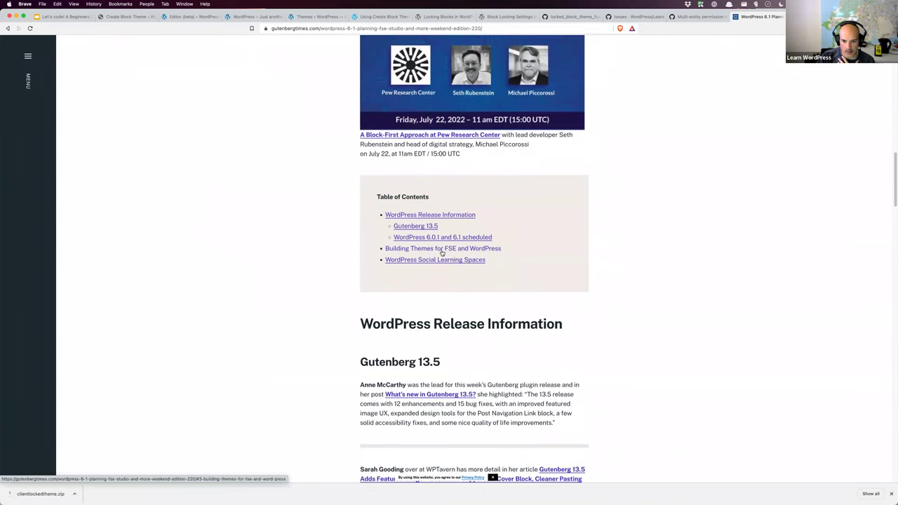
pyautogui.scroll(-3, 449, 257)
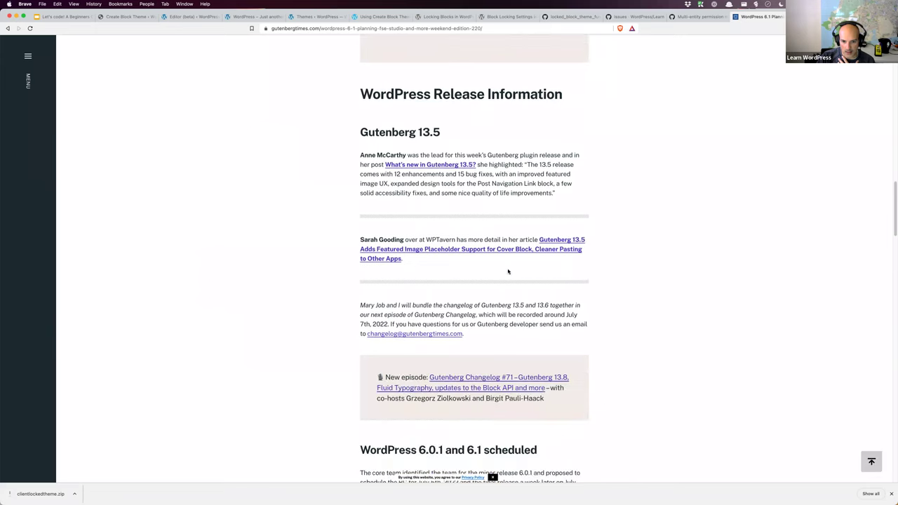
pyautogui.scroll(-1, 508, 272)
pyautogui.press('super+f')
pyautogui.write('fse studio')
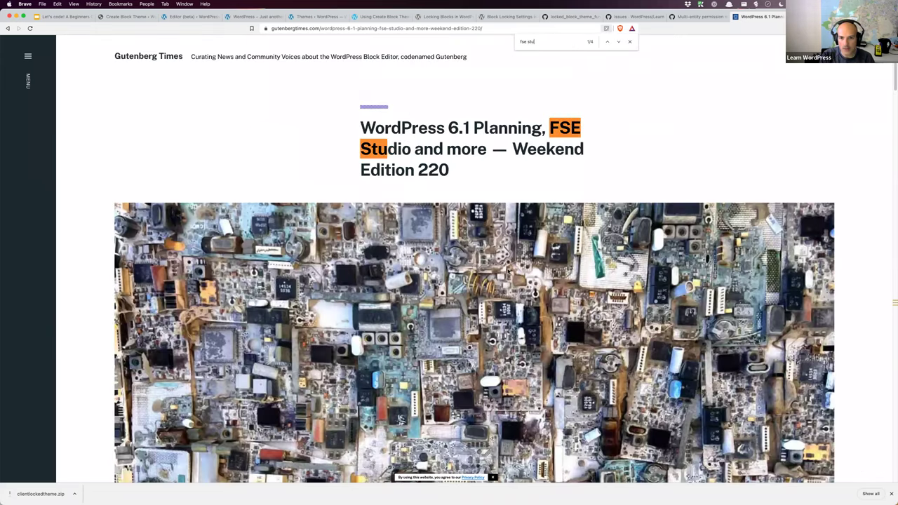
pyautogui.click(618, 42)
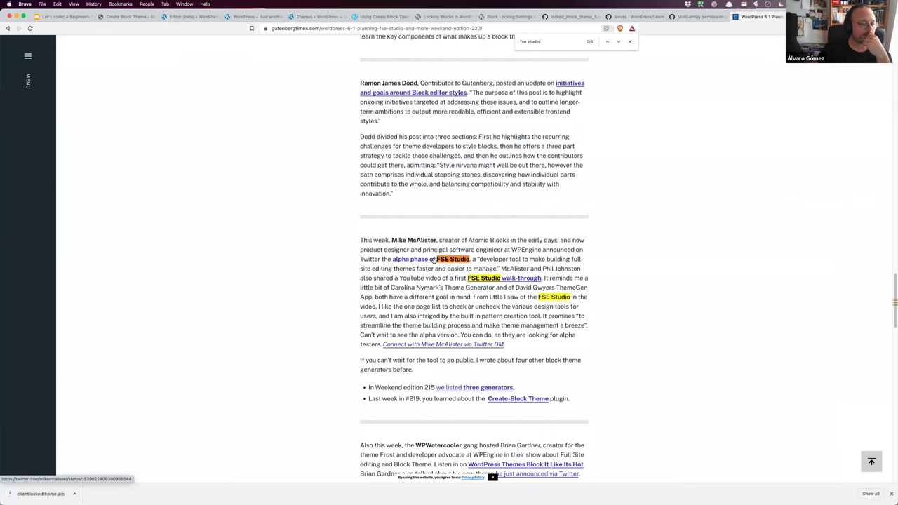
pyautogui.click(433, 259)
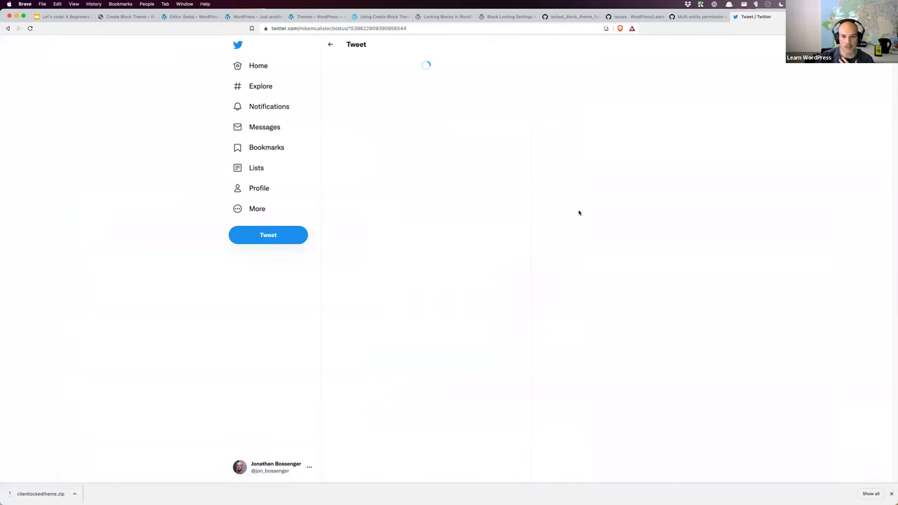
# Step: Enlarge the tweet's screenshot of FSE Studio's Styles and Settings screen
pyautogui.click(429, 251)
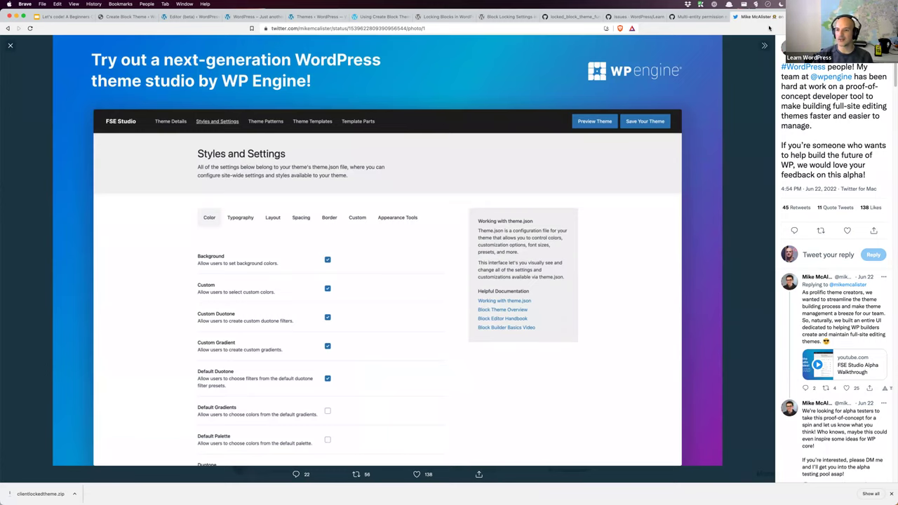
# Step: Close the tweet and access-denied admin tabs to reach GitHub issue #37489, then switch to Slack
pyautogui.press('super+w')
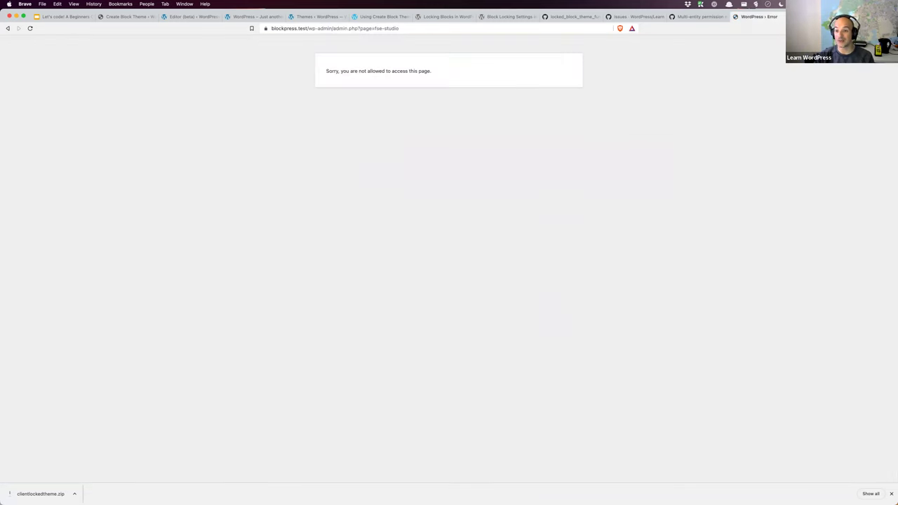
pyautogui.press('super+w')
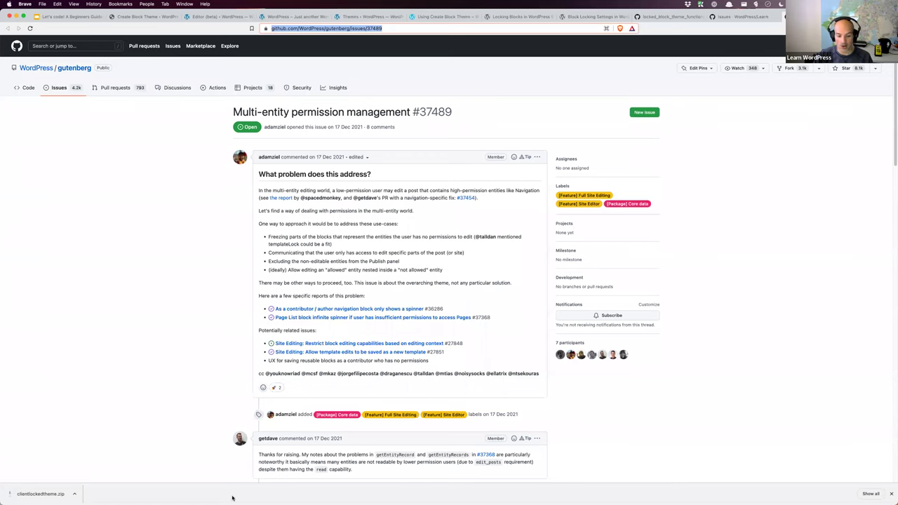
pyautogui.moveTo(309, 494)
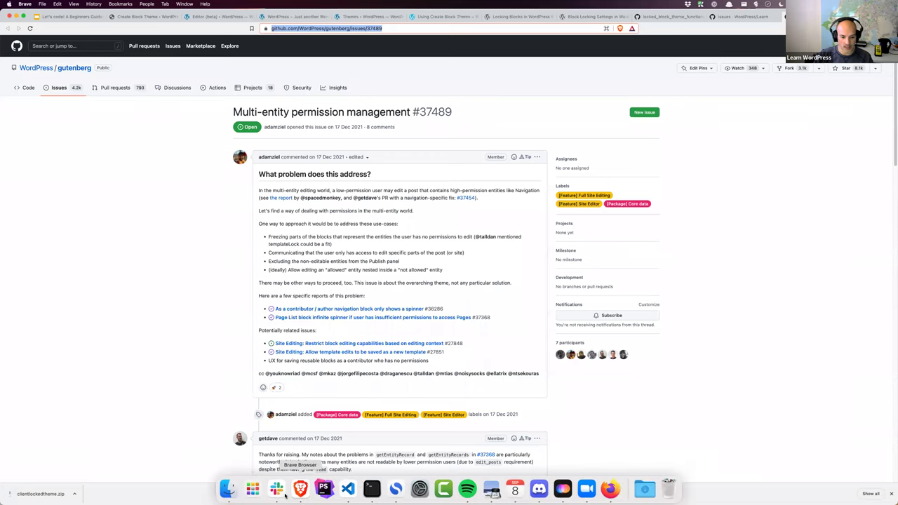
pyautogui.click(277, 488)
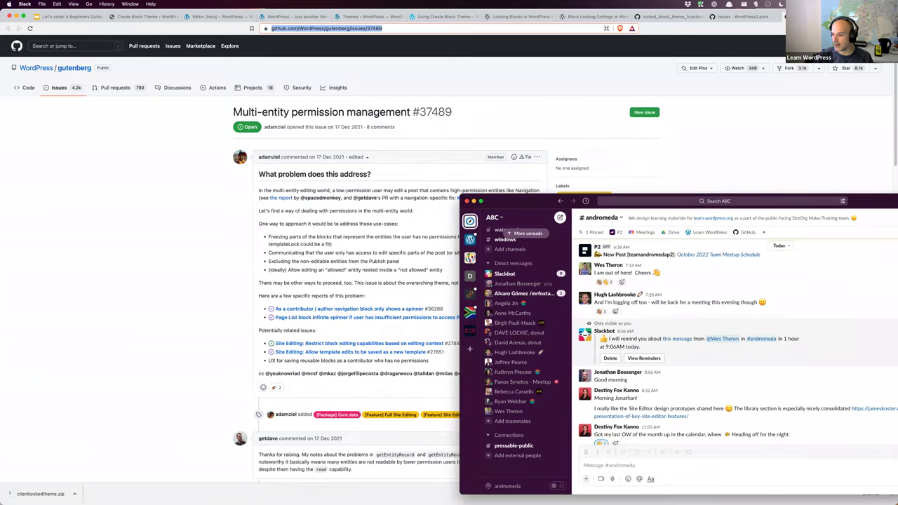
# Step: Hide Slack and copy the address of the 'Block Theme Builders: Choosing & Using Fonts' Meetup page
pyautogui.press('super+h')
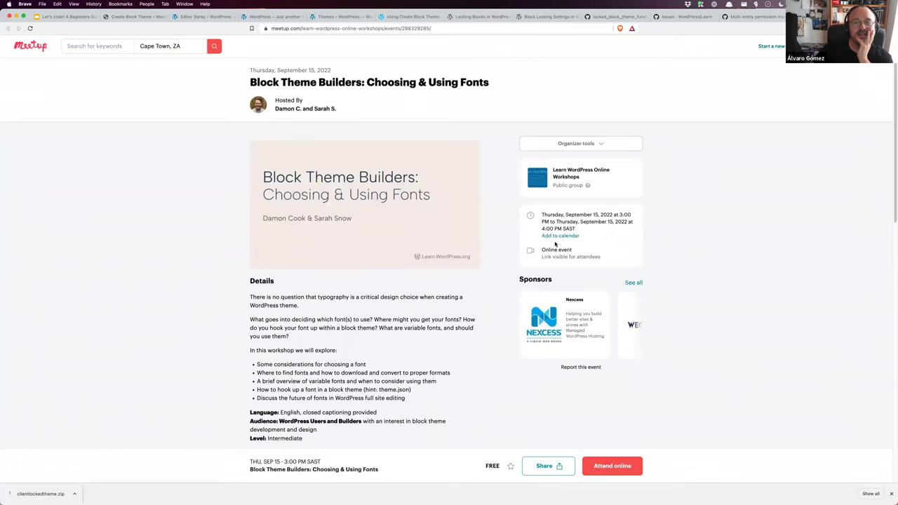
pyautogui.click(441, 29)
pyautogui.press('super+c')
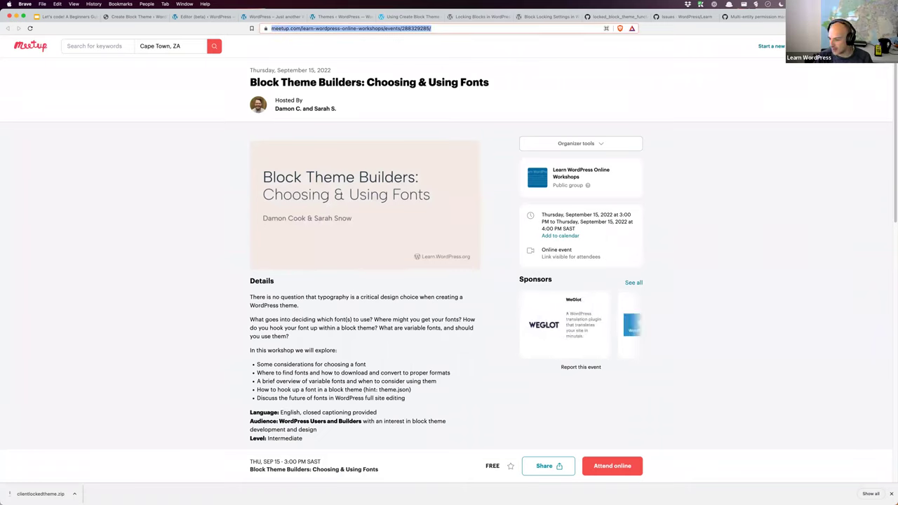